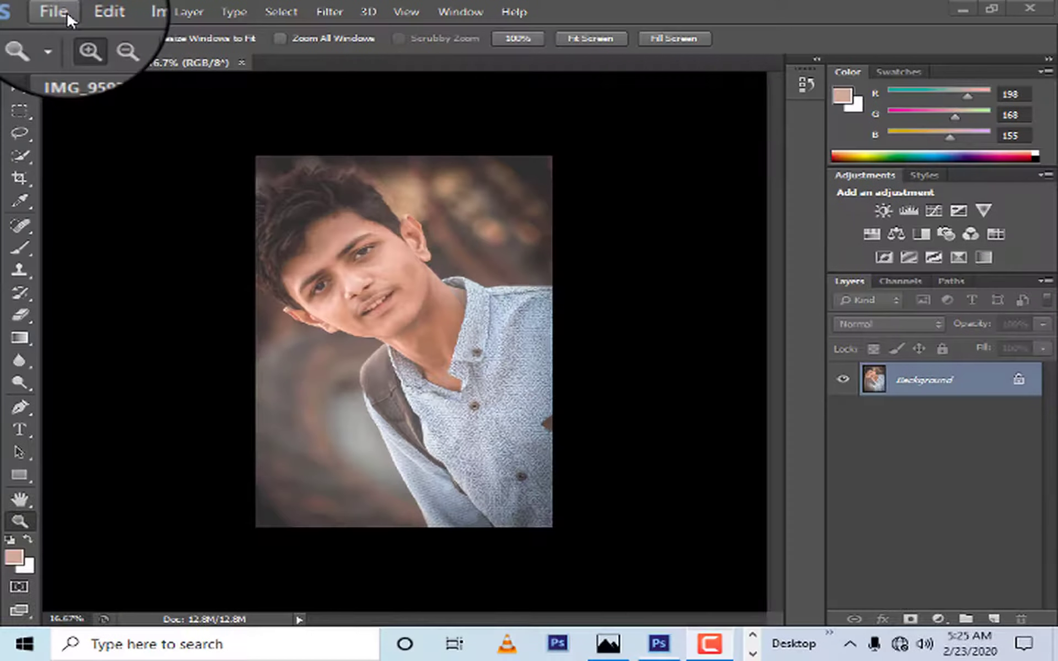
- Dismiss the File > Open dialog and zoom to 50% on the young man's face
left_click(69, 21)
left_click(83, 47)
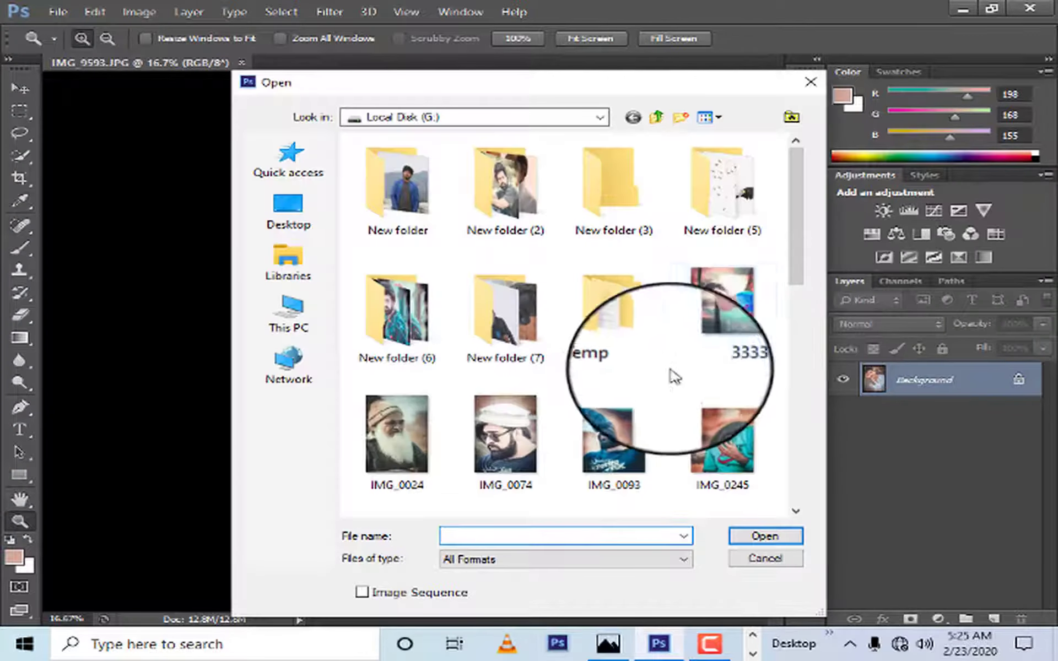
left_click(811, 82)
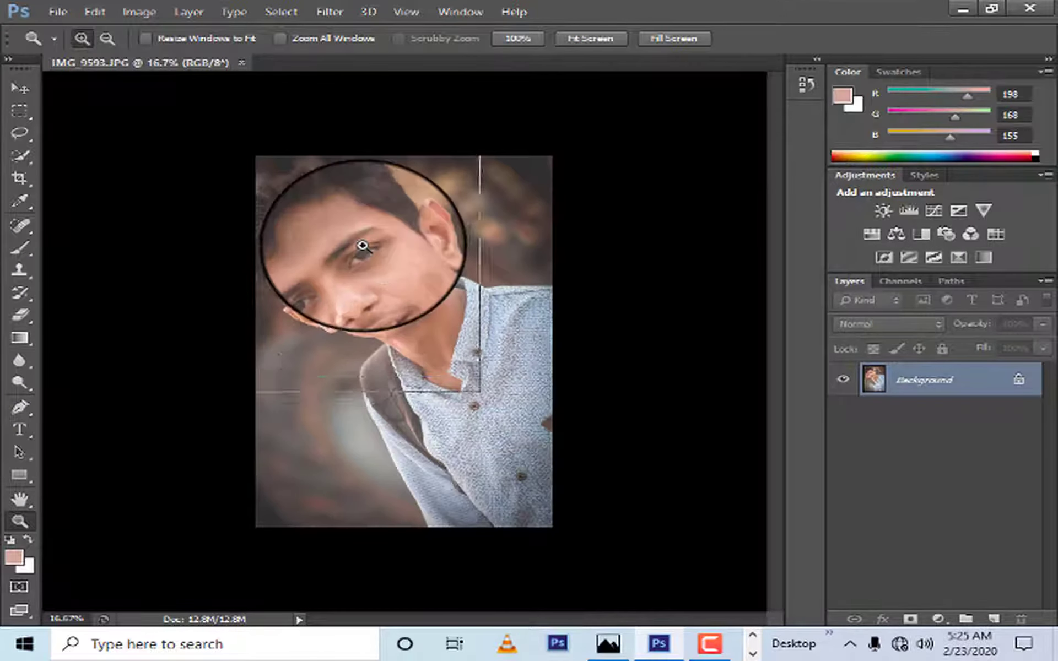
left_click(363, 245)
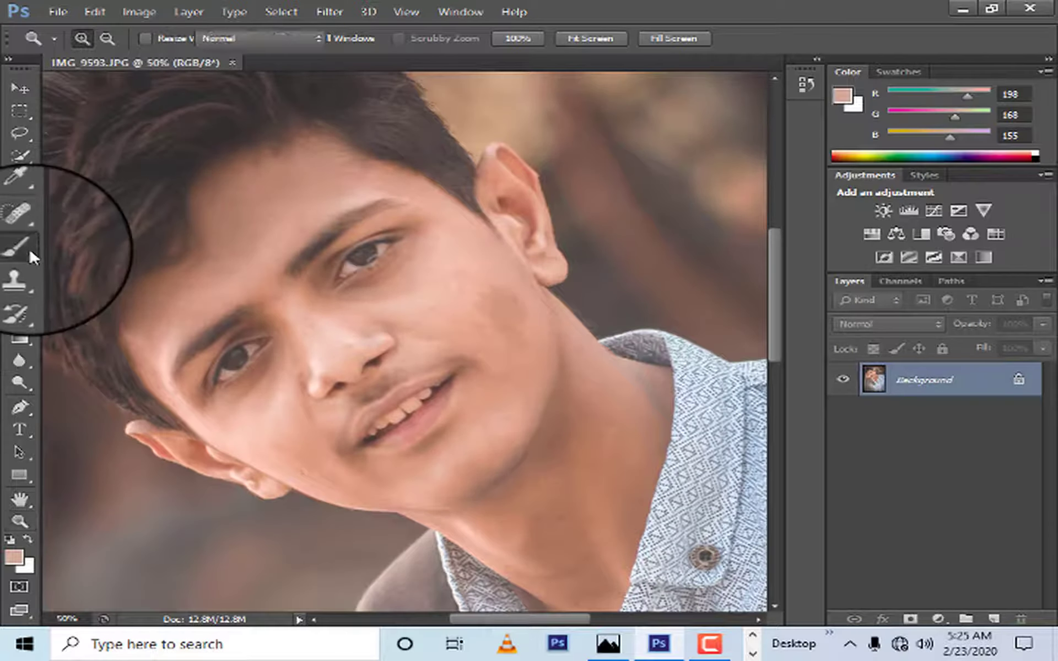
- Duplicate the Background layer and blend the neck skin with an enlarged Mixer Brush
right_click(33, 258)
left_click(113, 300)
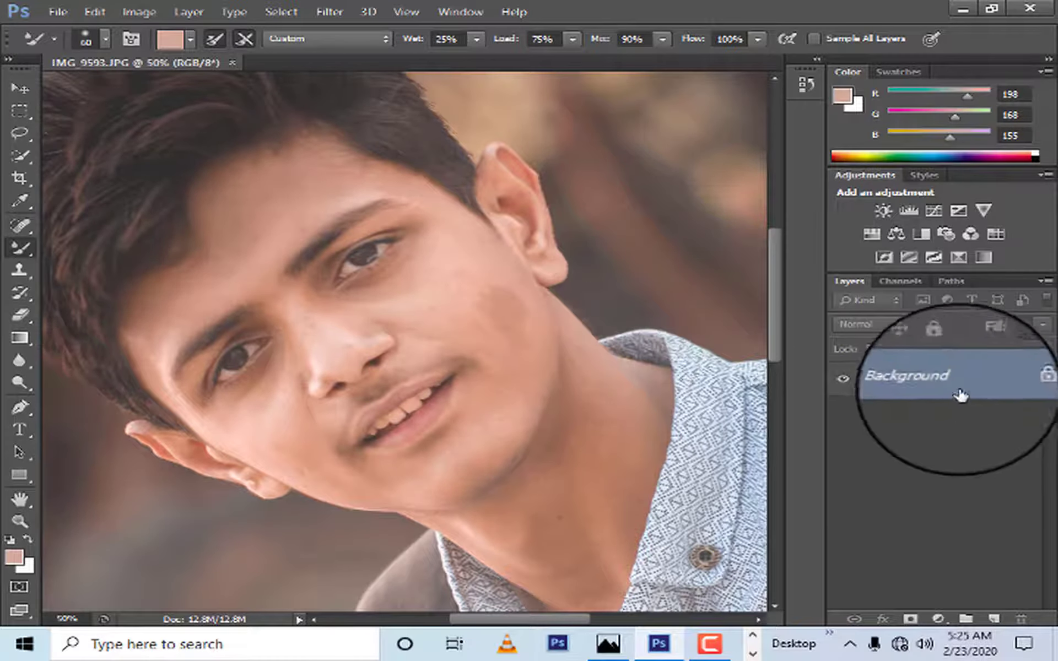
left_click_drag(961, 396, 994, 619)
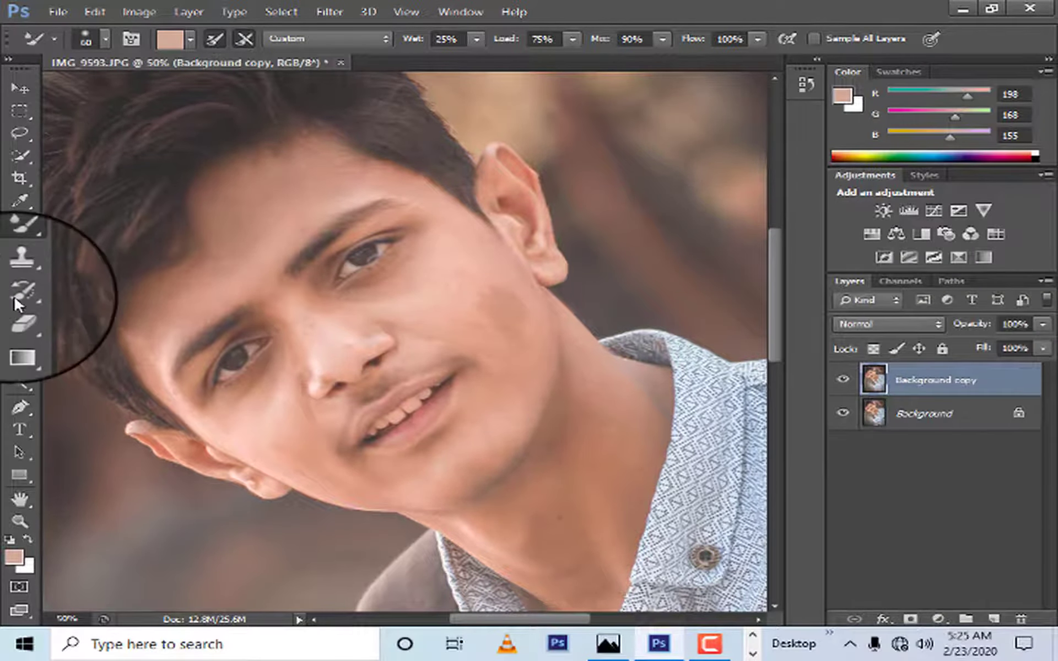
key("bracketright")
key("bracketright")
key("bracketright")
key("bracketright")
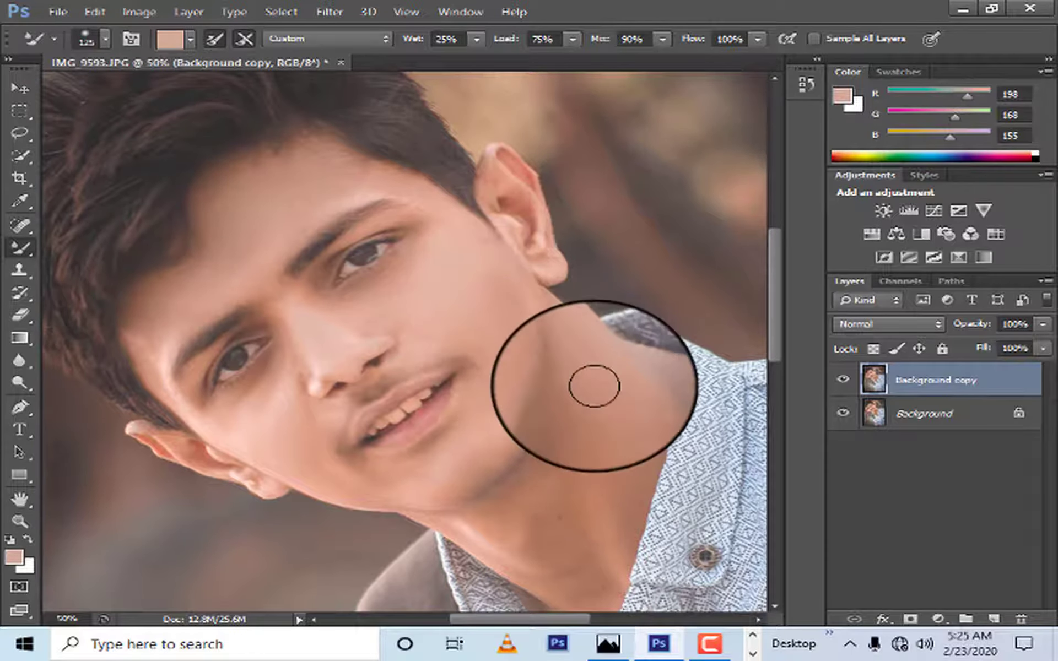
mouse_move(594, 386)
left_mouse_down()
mouse_move(603, 515)
mouse_move(591, 549)
mouse_move(548, 485)
mouse_move(570, 580)
left_mouse_up()
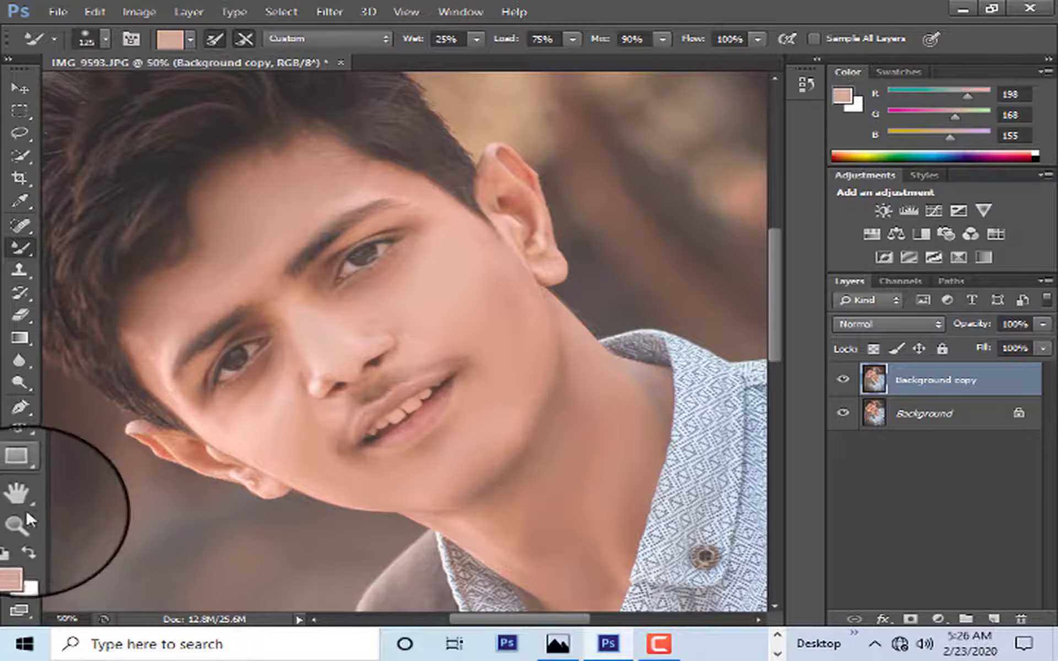
- Zoom out with the Zoom tool to see the whole portrait
left_click(17, 522)
right_click(342, 307)
left_click(402, 324)
right_click(338, 139)
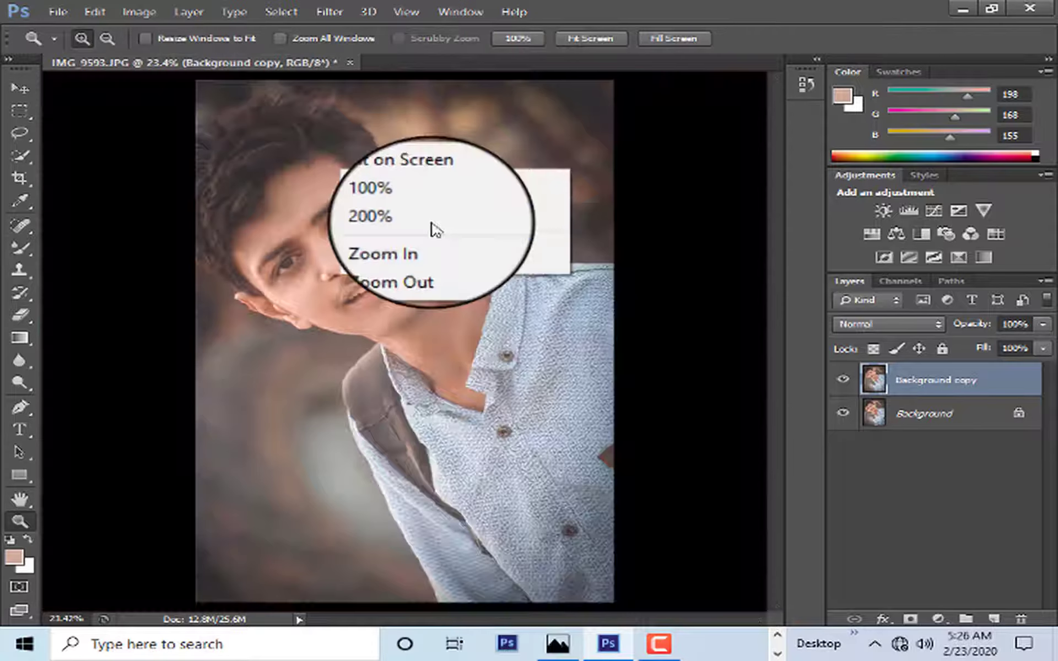
left_click(419, 267)
left_click(388, 286)
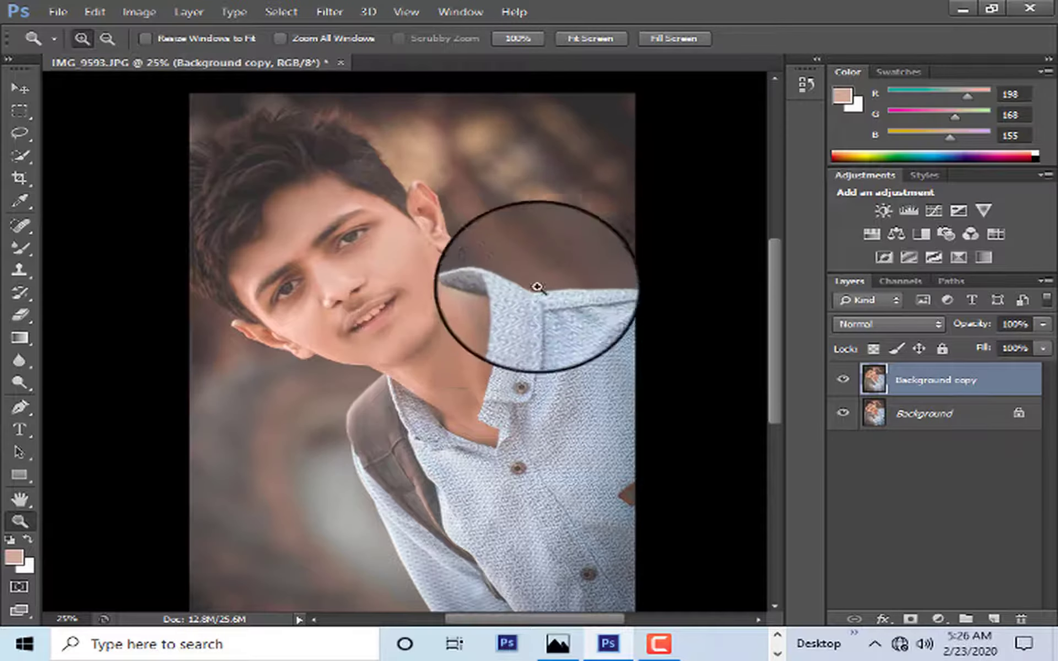
right_click(274, 192)
left_click(386, 301)
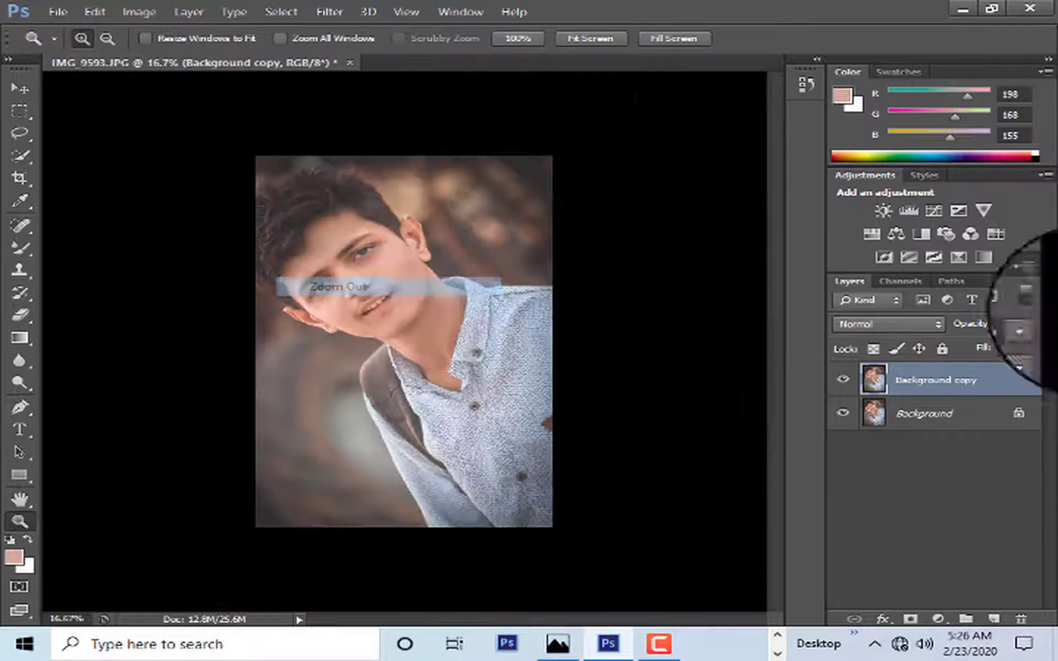
- Add a Color Lookup layer using 3Strip.look with fill lowered to 57%
left_click(997, 238)
left_click(760, 394)
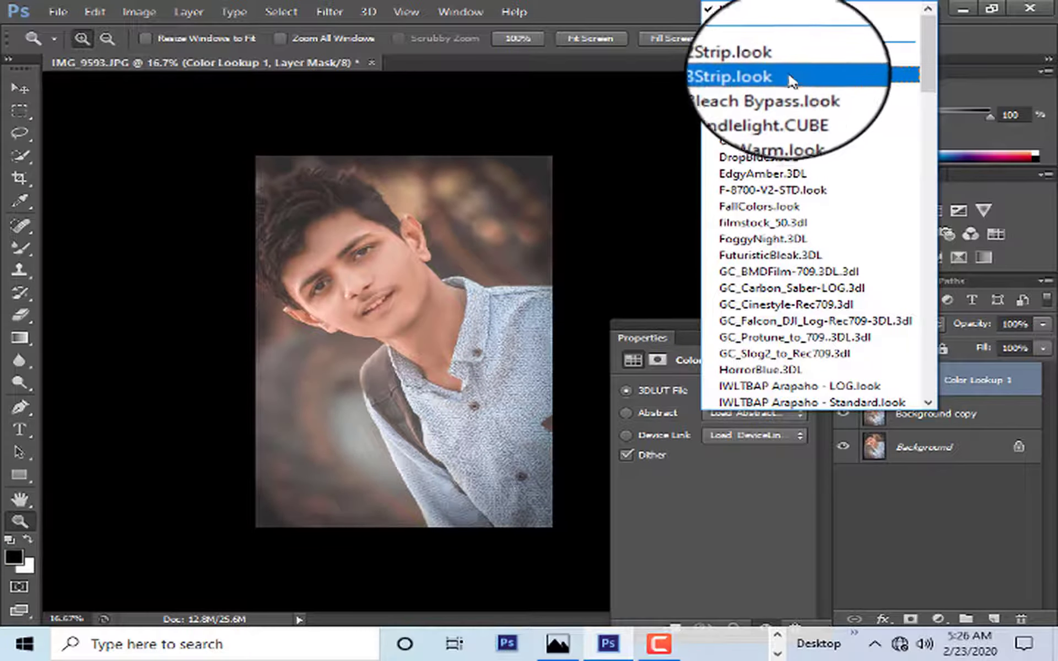
left_click(792, 80)
key("Down")
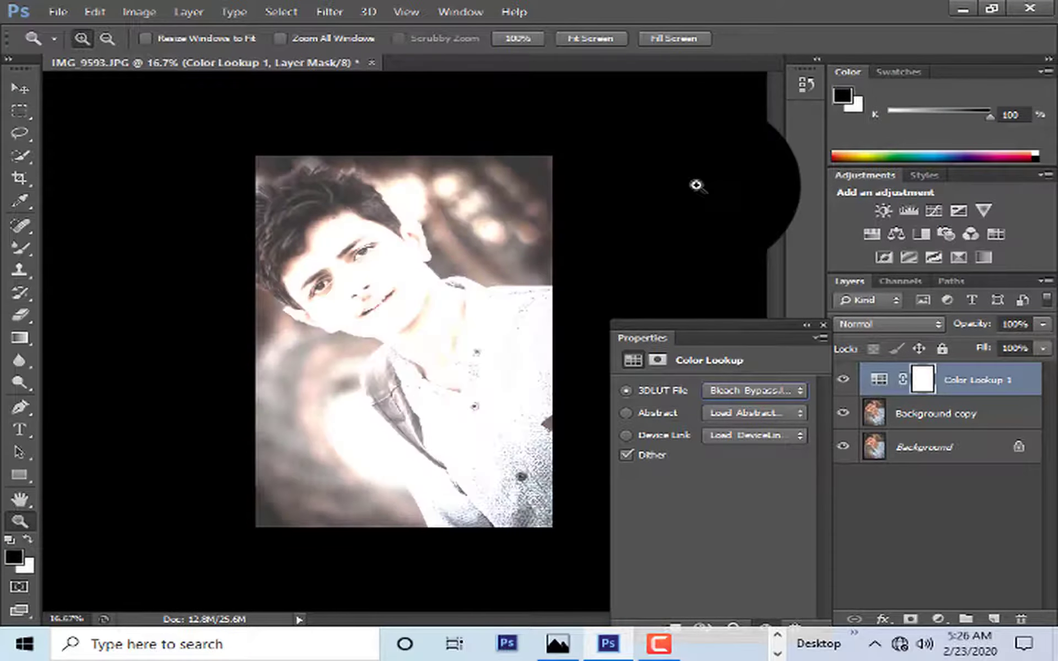
key("Up")
left_click(825, 323)
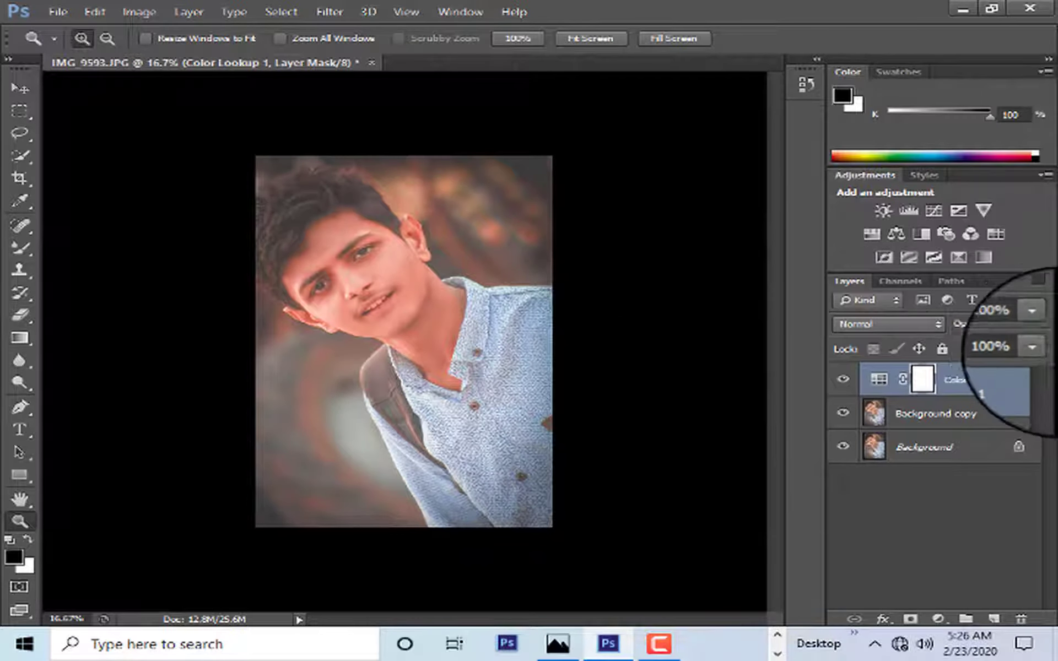
left_click_drag(1035, 368, 997, 363)
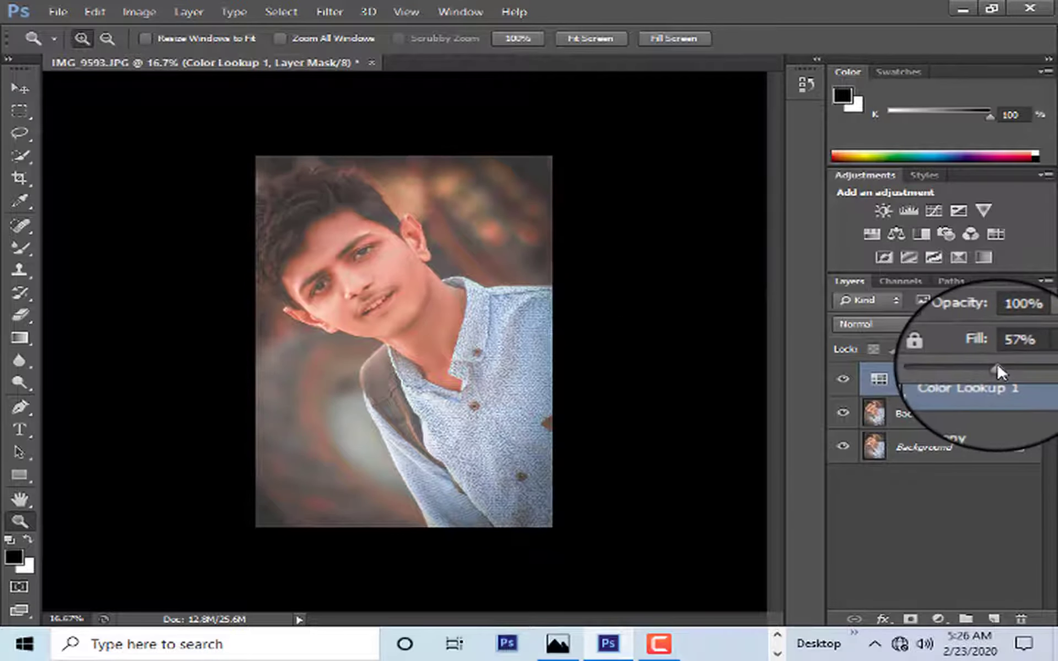
left_click(364, 287)
right_click(315, 184)
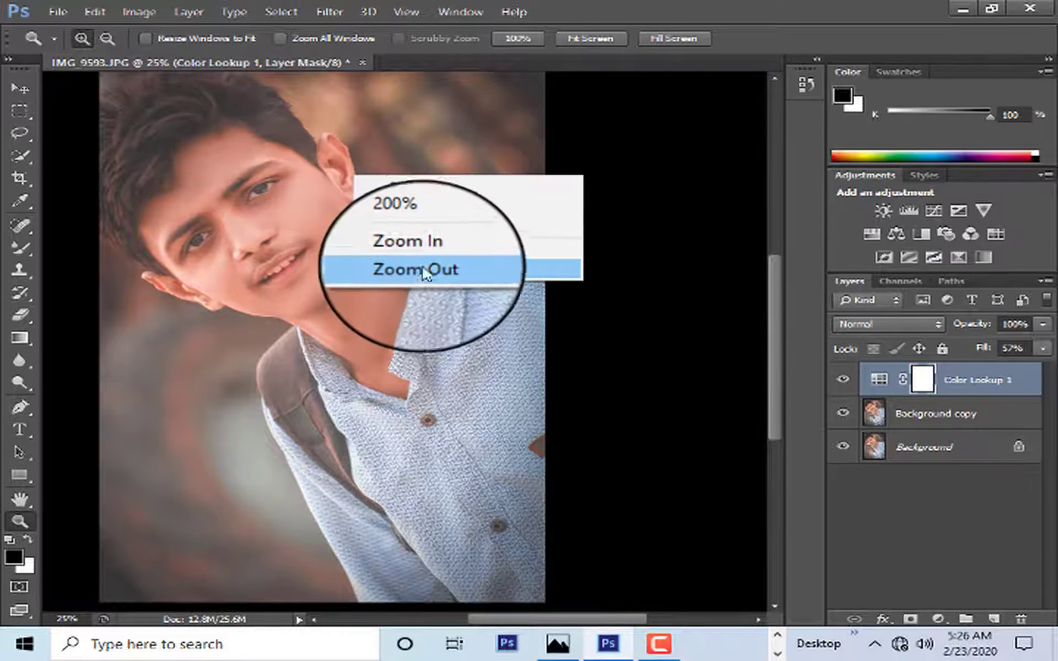
left_click(426, 263)
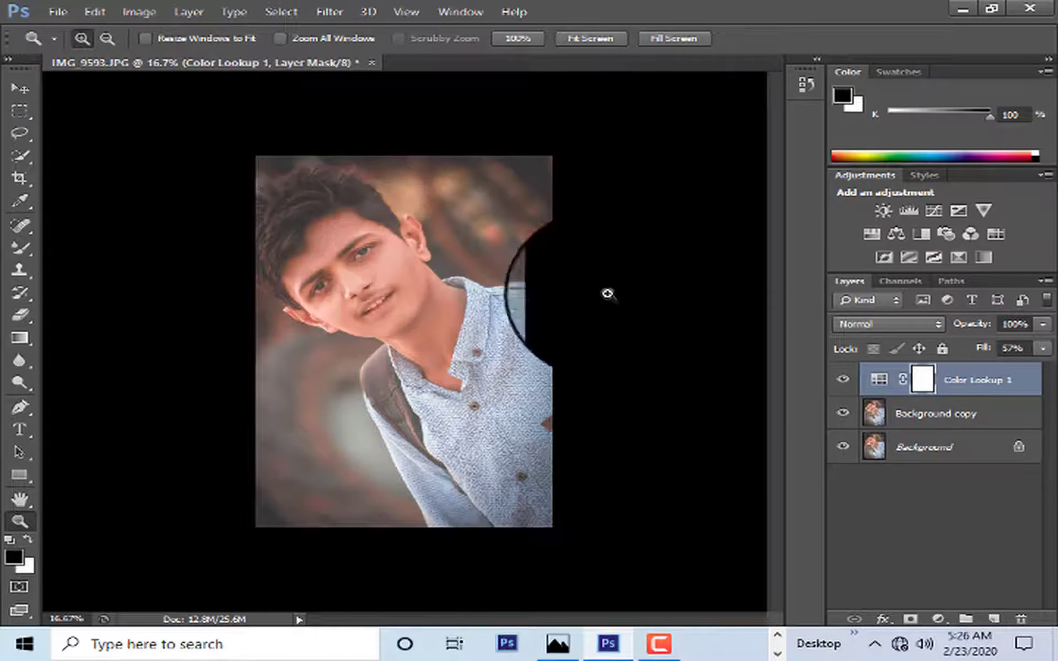
- Add a Photo Filter adjustment layer with a warming filter
left_click(945, 233)
left_click(714, 389)
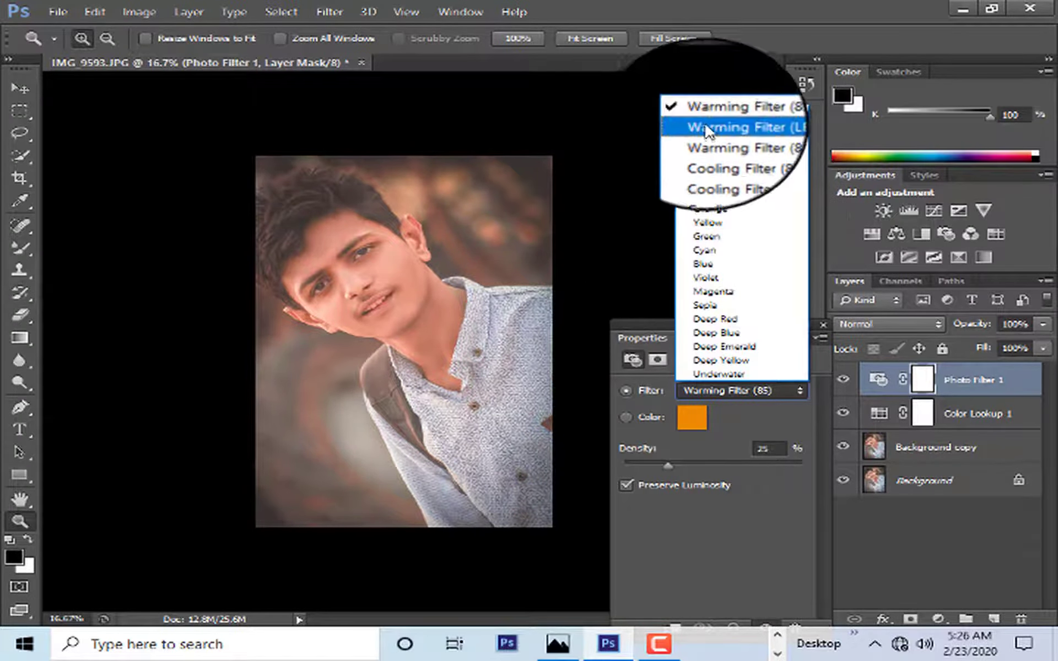
left_click(716, 127)
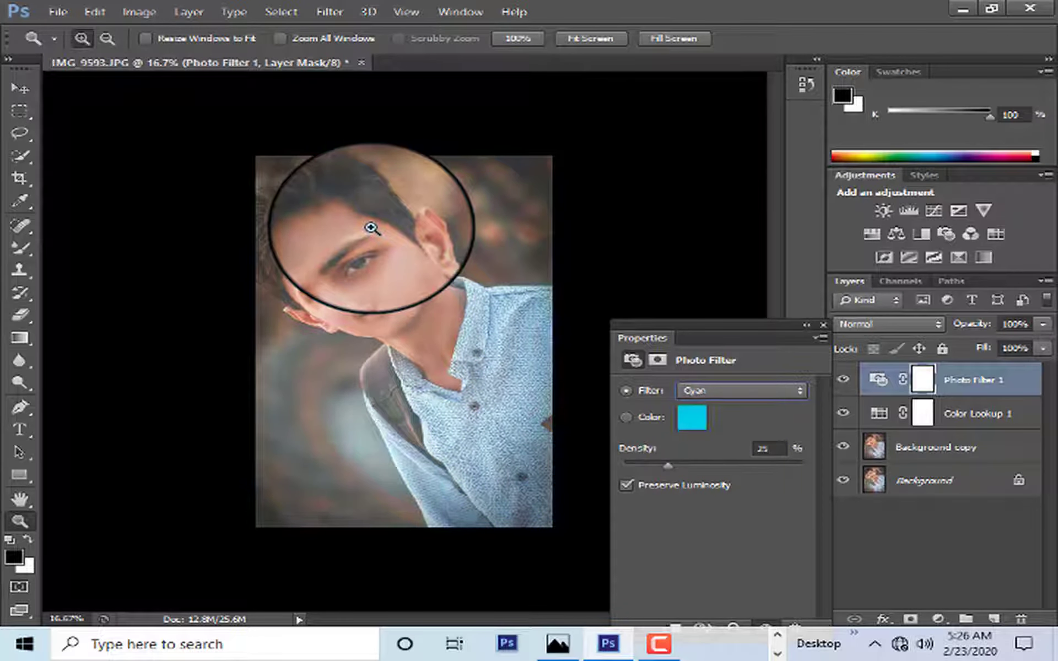
left_click(457, 291)
scroll(463, 291, "up", 1)
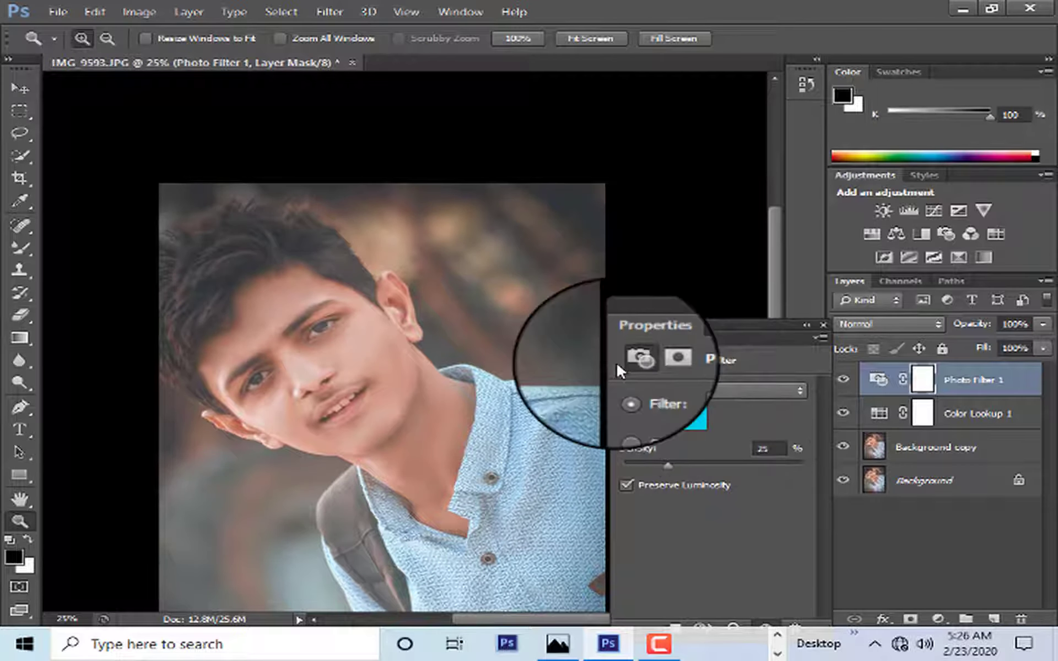
right_click(456, 290)
left_click(527, 311)
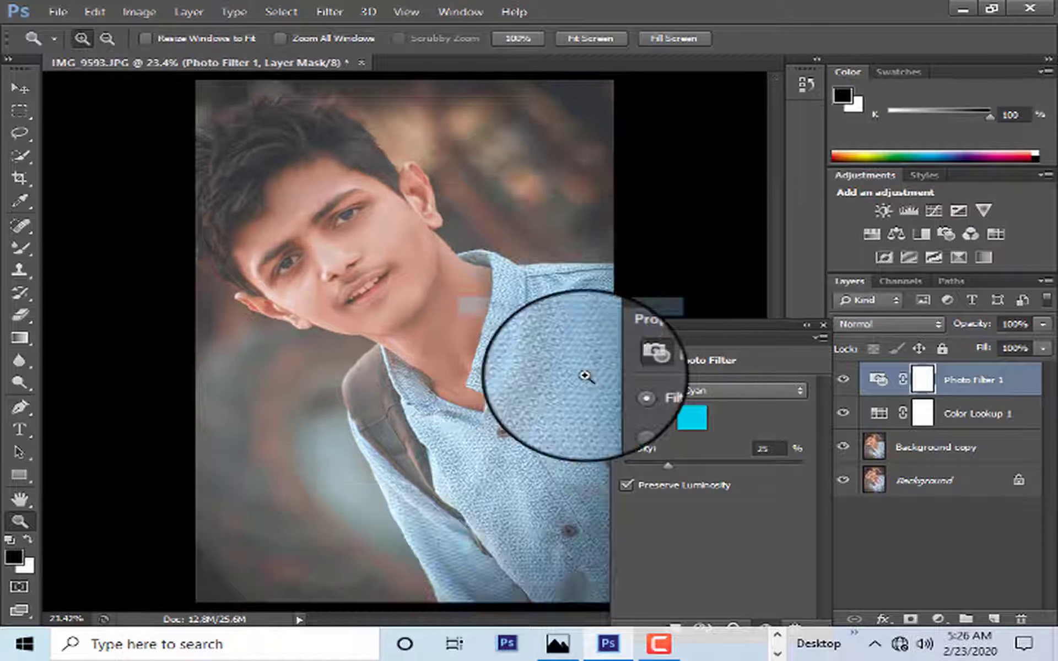
- Switch the Photo Filter to an orange warming tint at 25% density
left_click(733, 392)
left_click(716, 277)
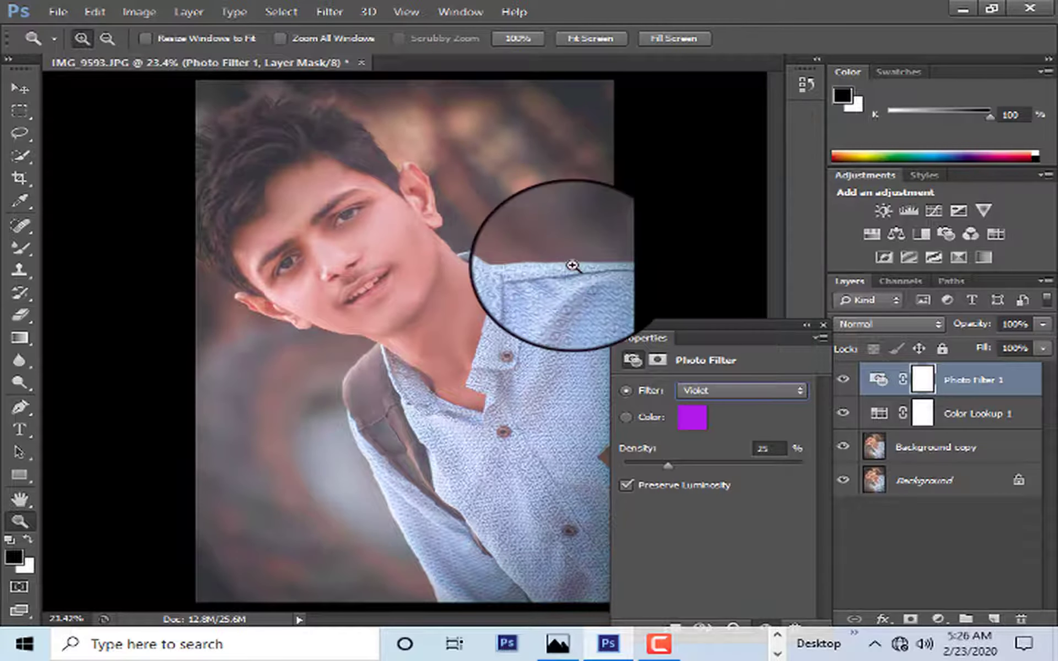
key("Up")
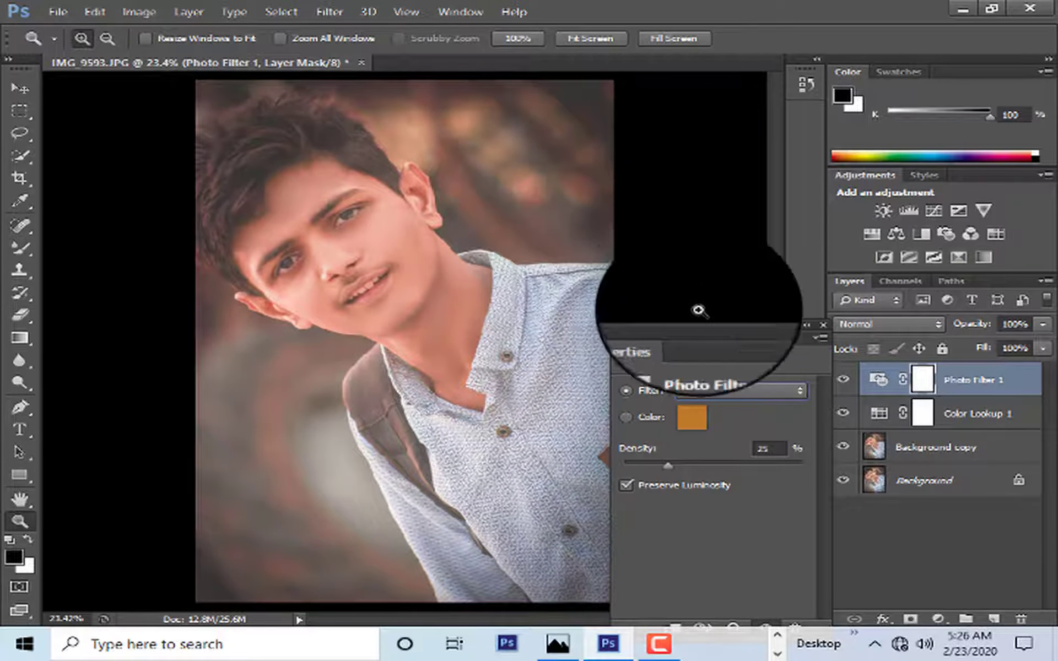
left_click(823, 325)
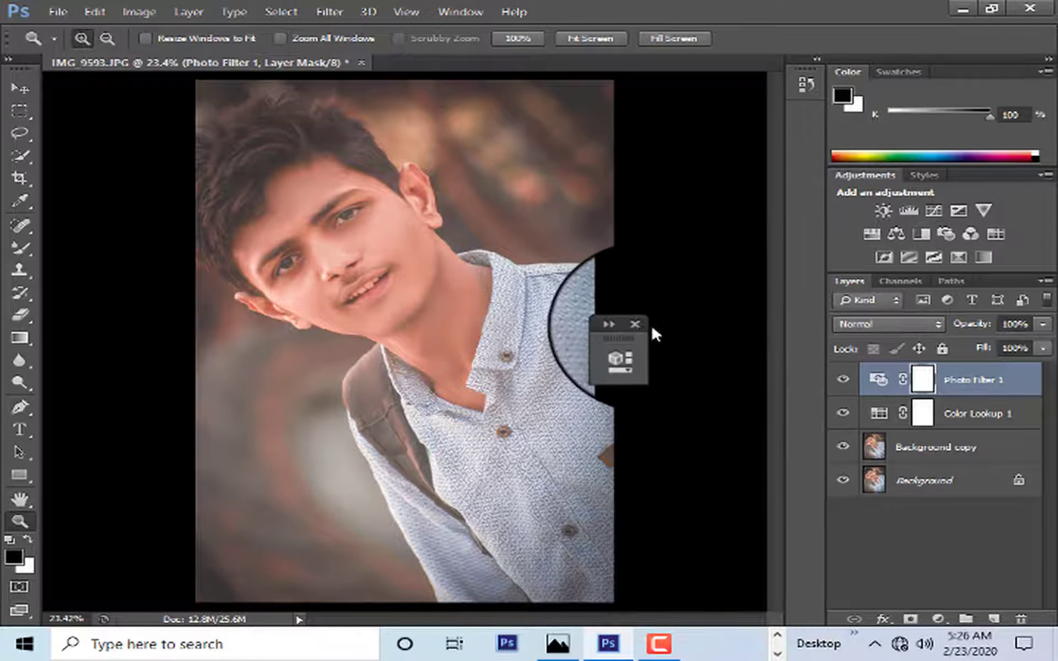
left_click(646, 318)
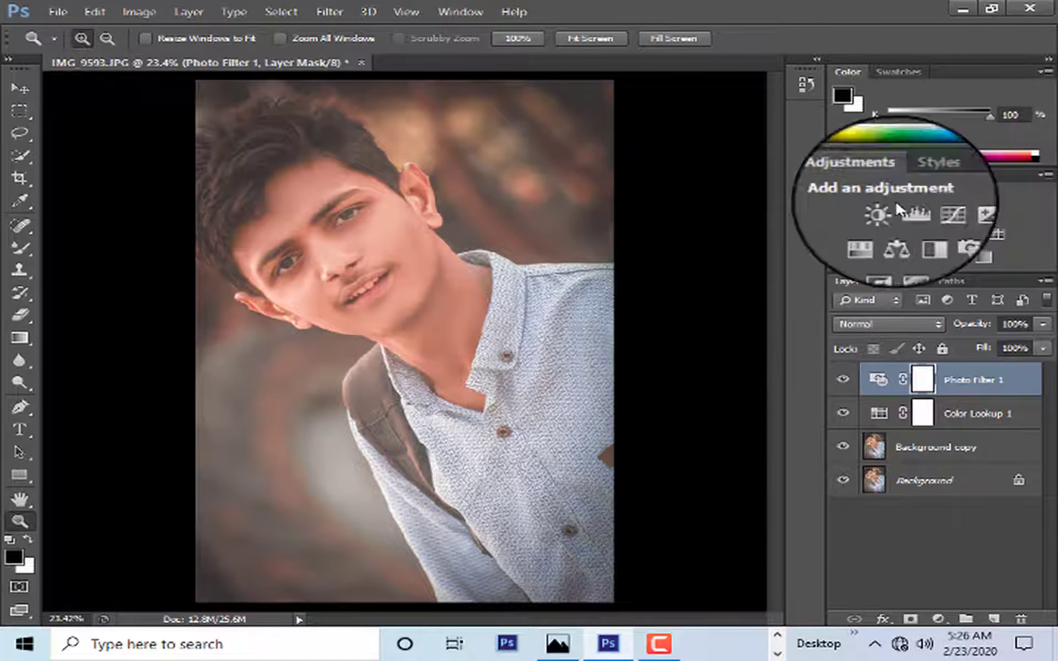
- Delete the Background copy and Color Lookup 1 layers
left_click(973, 451)
key("Delete")
left_click(959, 413)
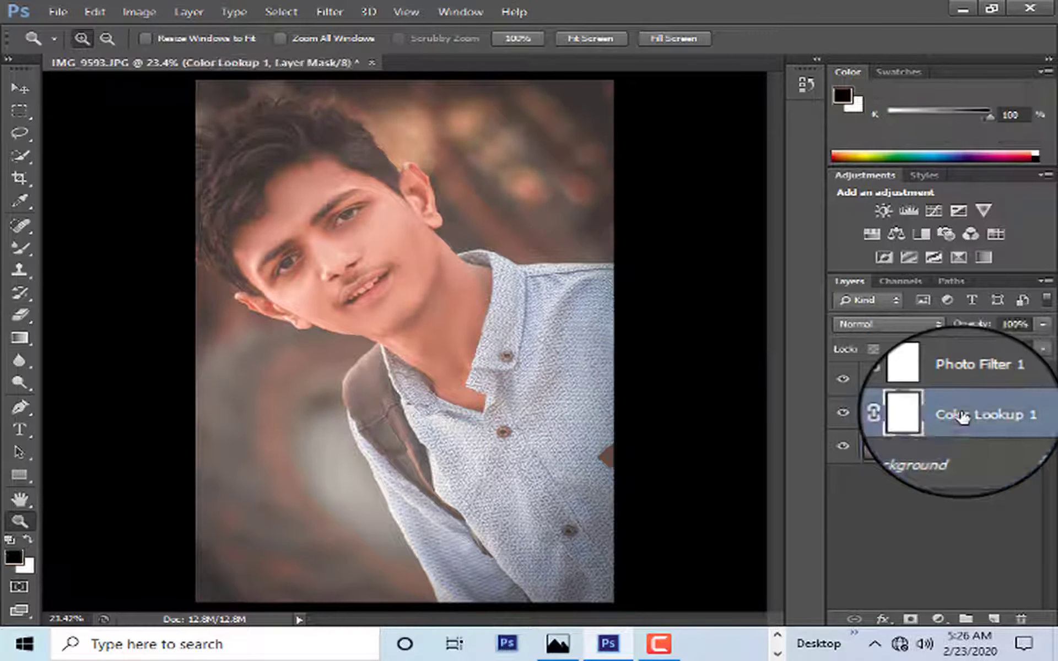
key("Delete")
key("Delete")
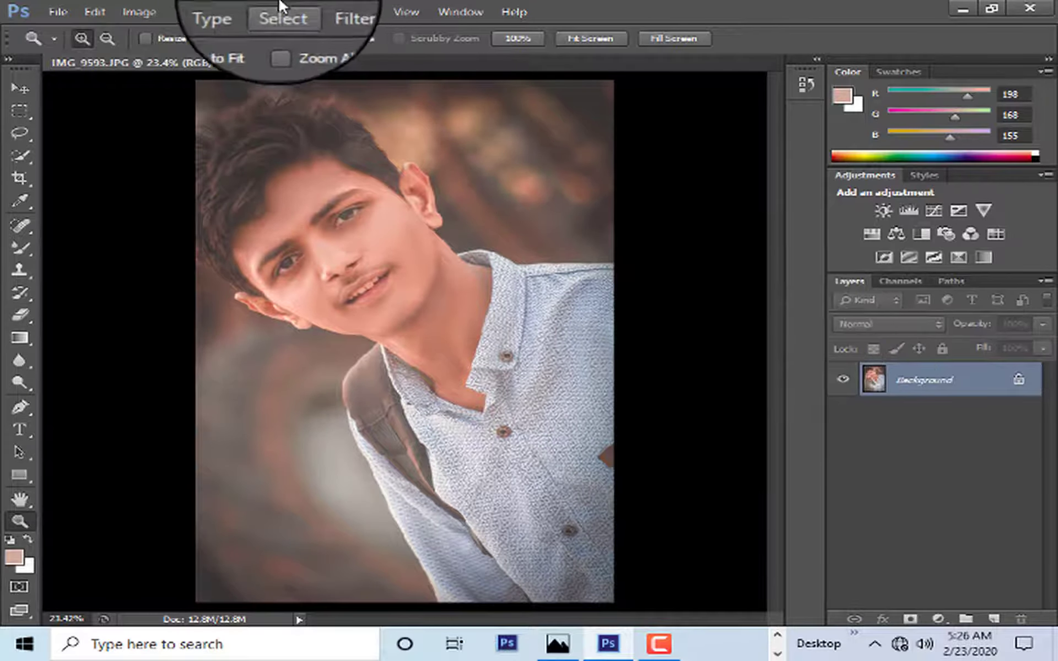
- Push the hair at the top of the head upward with Liquify's Forward Warp
left_click(328, 13)
left_click(444, 128)
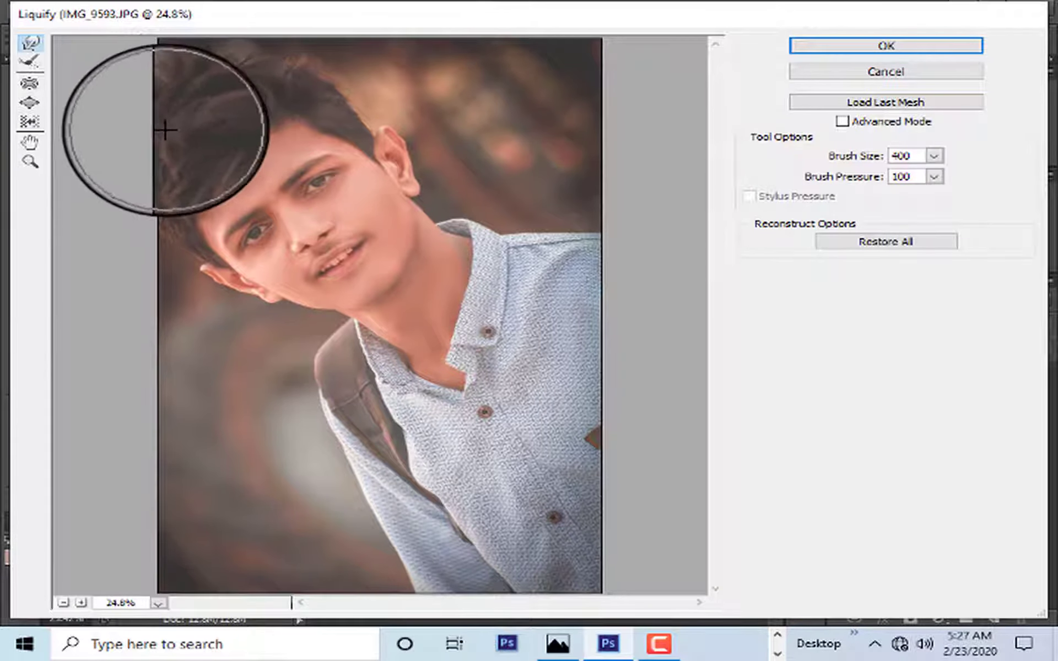
mouse_move(141, 179)
left_mouse_down()
mouse_move(233, 67)
mouse_move(281, 61)
mouse_move(265, 35)
mouse_move(277, 61)
left_mouse_up()
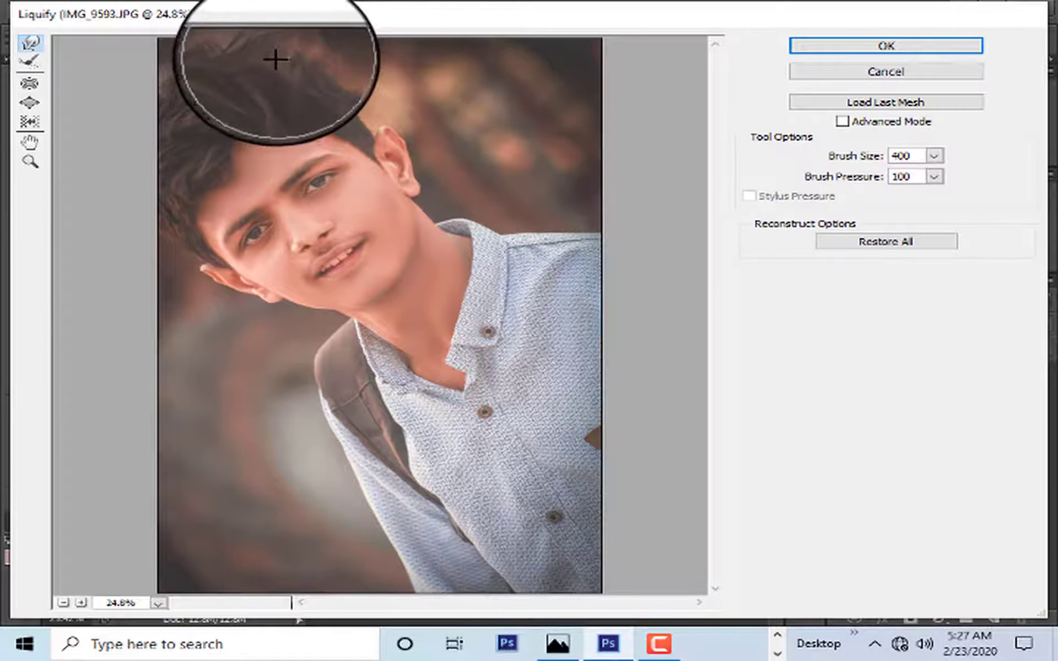
key("bracketleft")
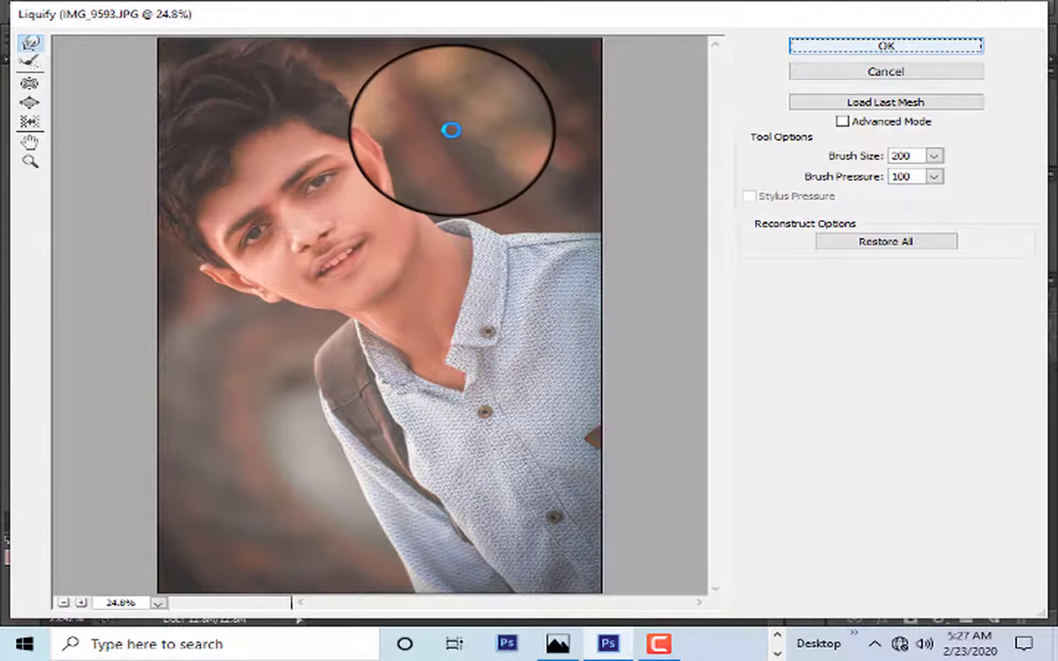
key("Return")
- Clone clean skin over the eyebrow-area marks with a size 15 Clone Stamp brush
left_click(352, 211)
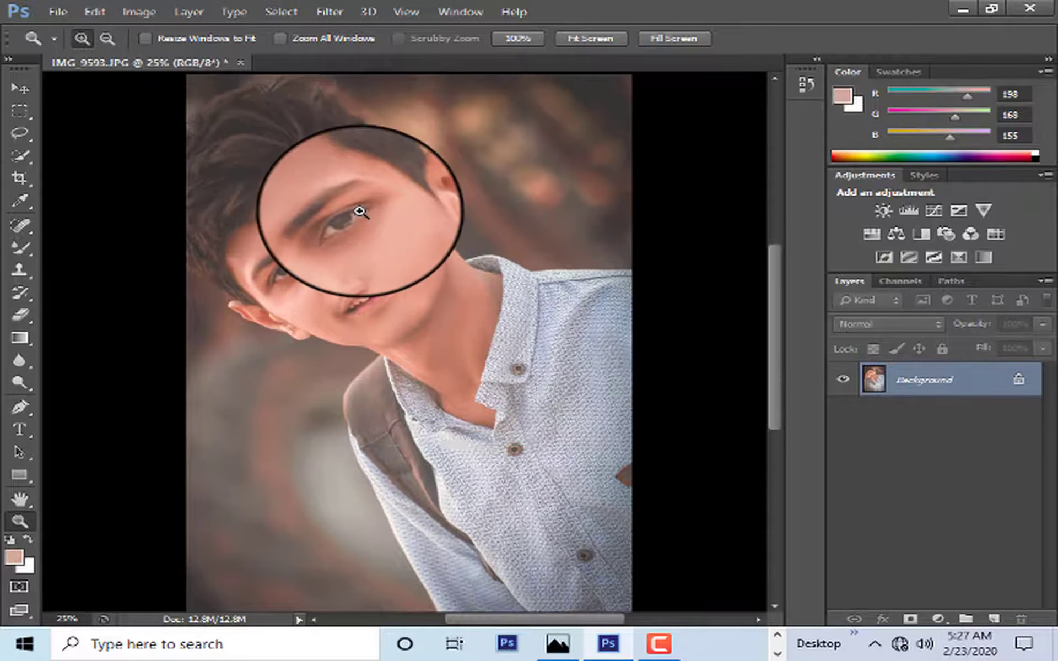
left_click(314, 161)
left_click(283, 165)
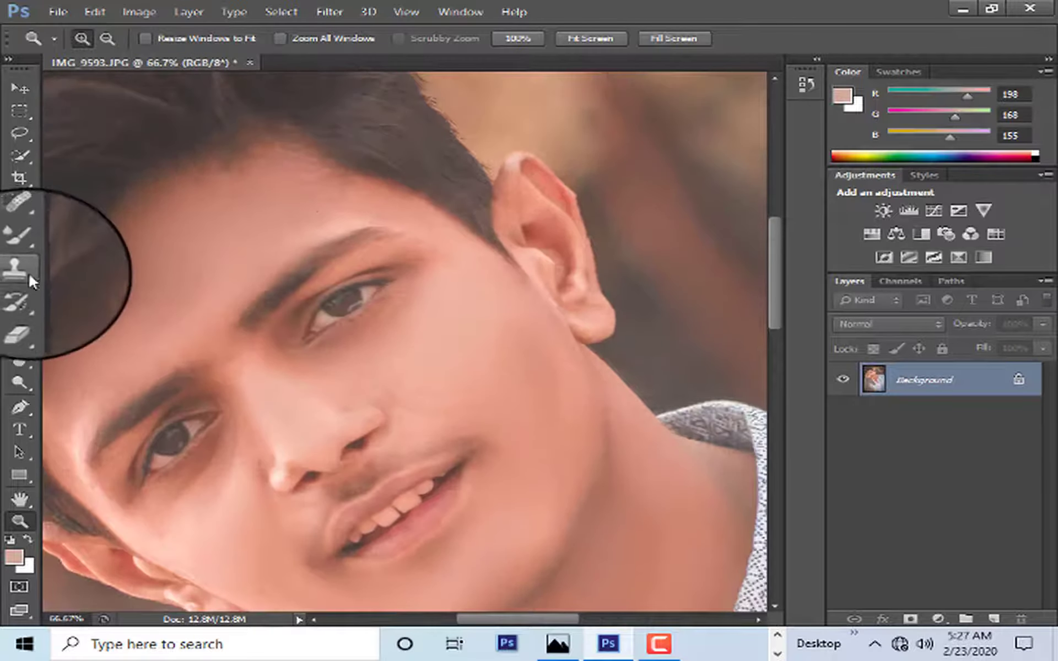
left_click(20, 270)
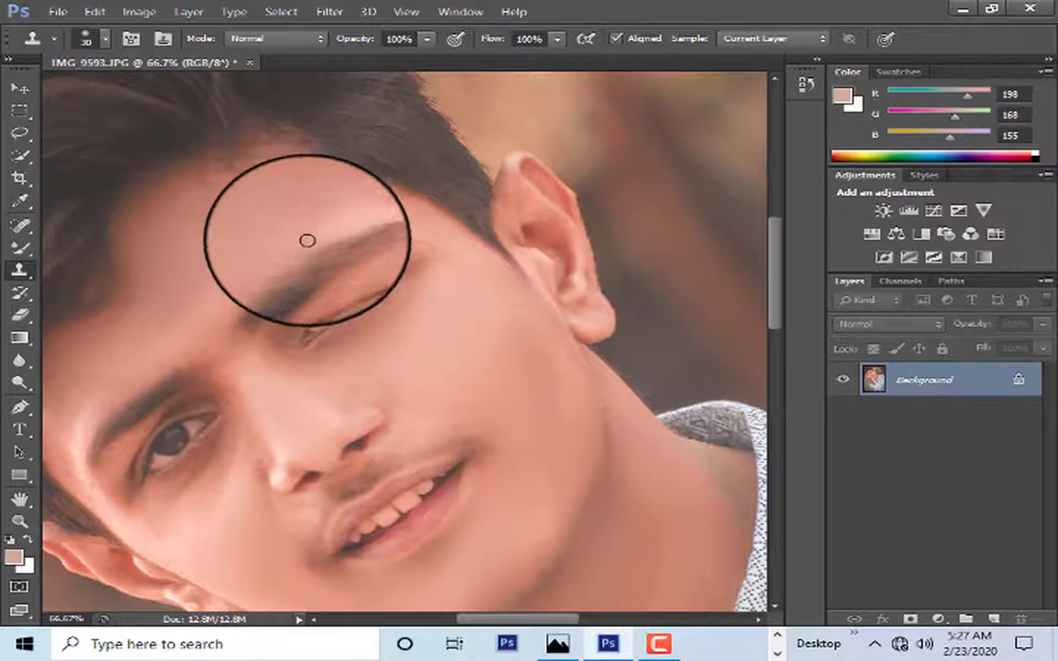
key("bracketleft")
key("bracketleft")
key("bracketleft")
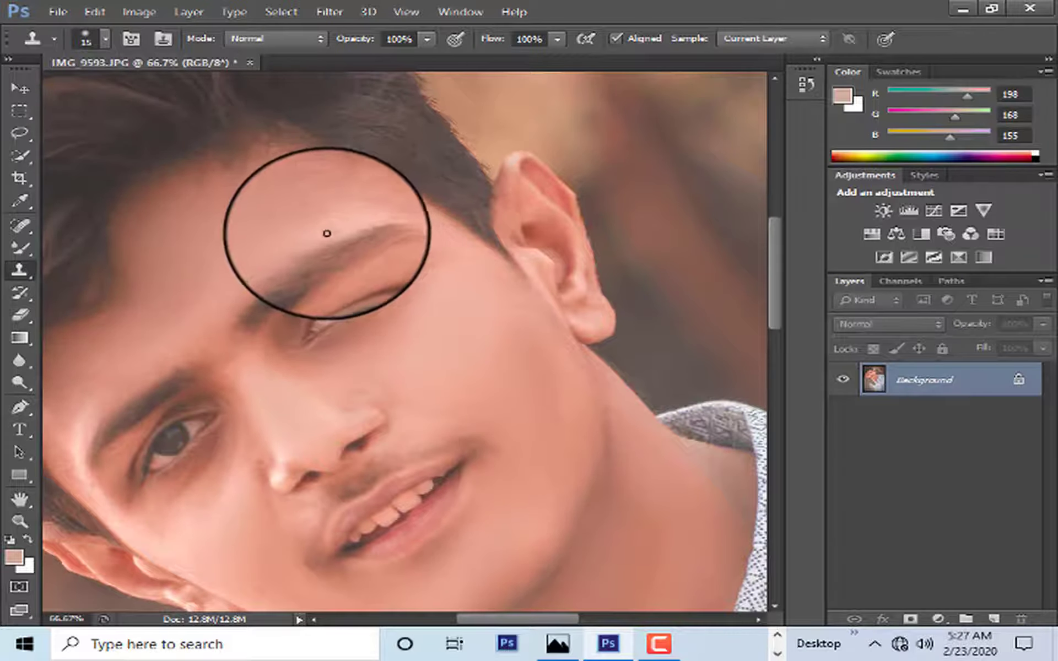
left_click_drag(320, 236, 330, 241)
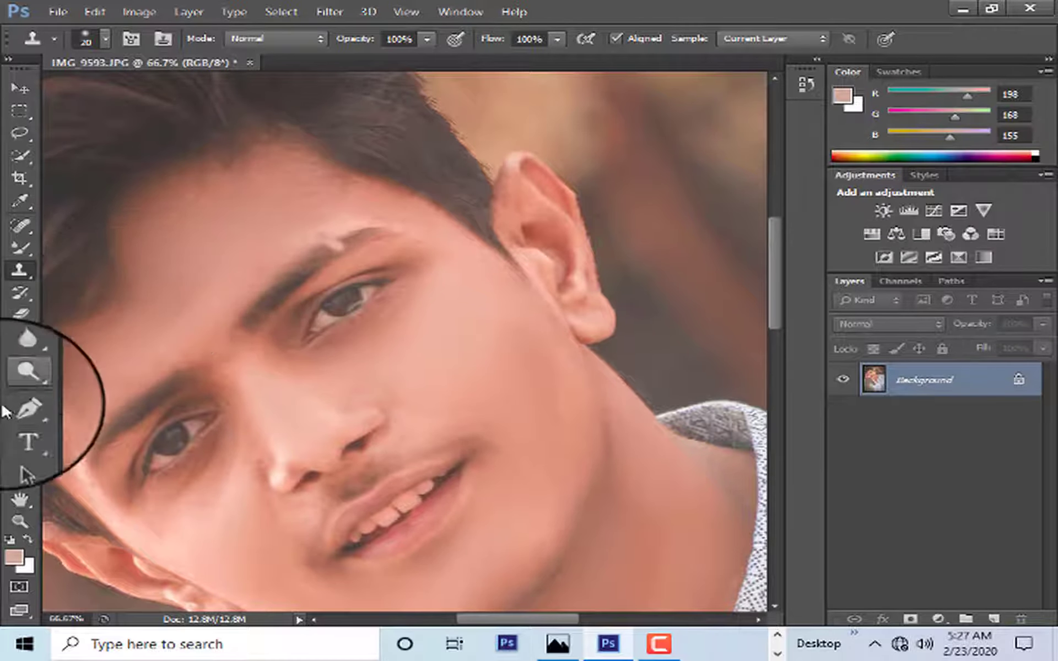
left_click(16, 520)
right_click(253, 345)
- Zoom out to fit the whole portrait in the window
left_click(298, 354)
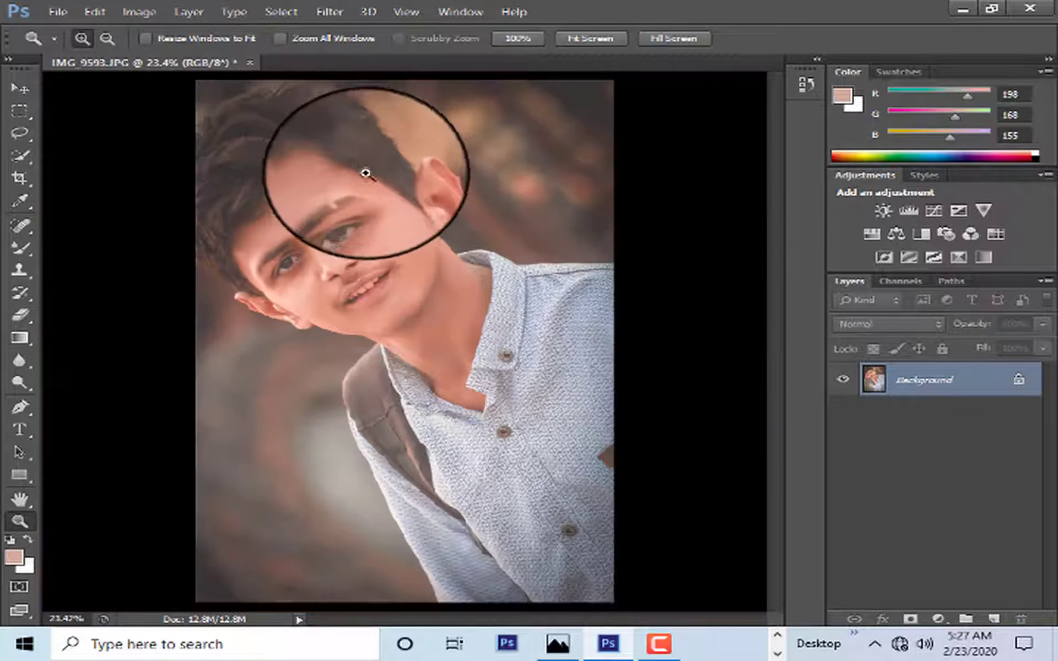
right_click(352, 160)
left_click(435, 255)
right_click(367, 161)
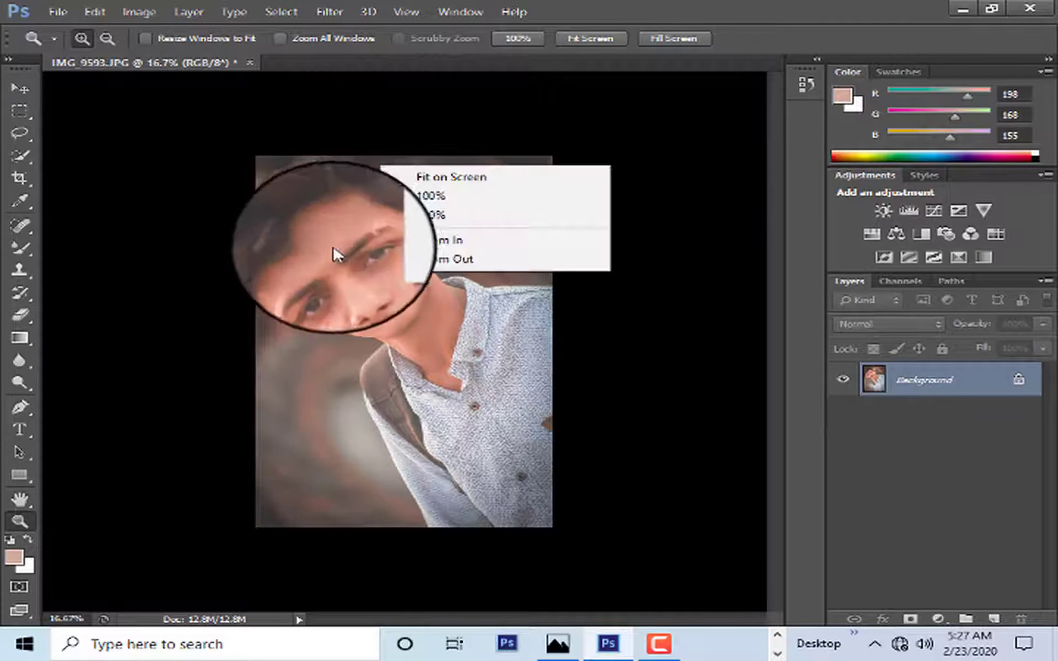
left_click(393, 271)
right_click(341, 306)
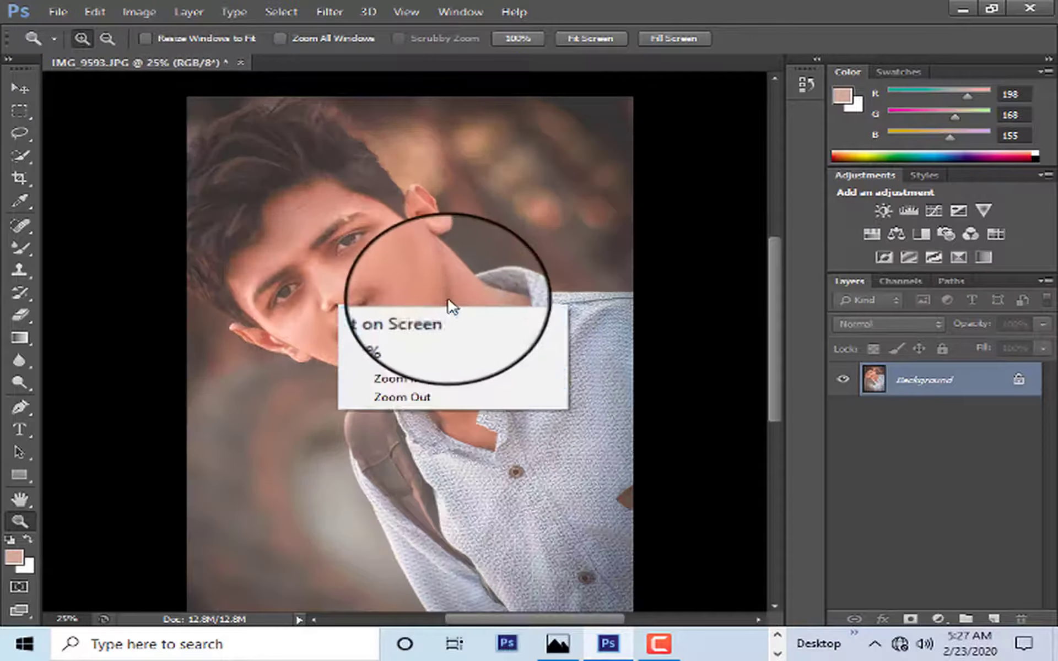
left_click(435, 315)
- Duplicate the Background layer and convert the copy to a smart object
left_click_drag(951, 381, 994, 618)
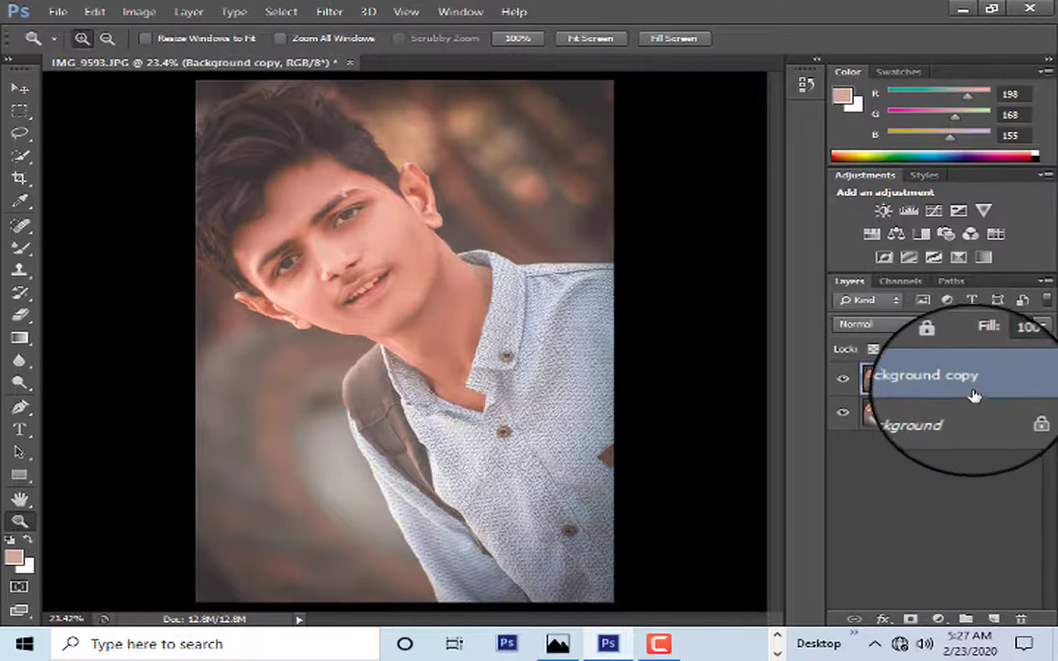
right_click(939, 377)
left_click(554, 200)
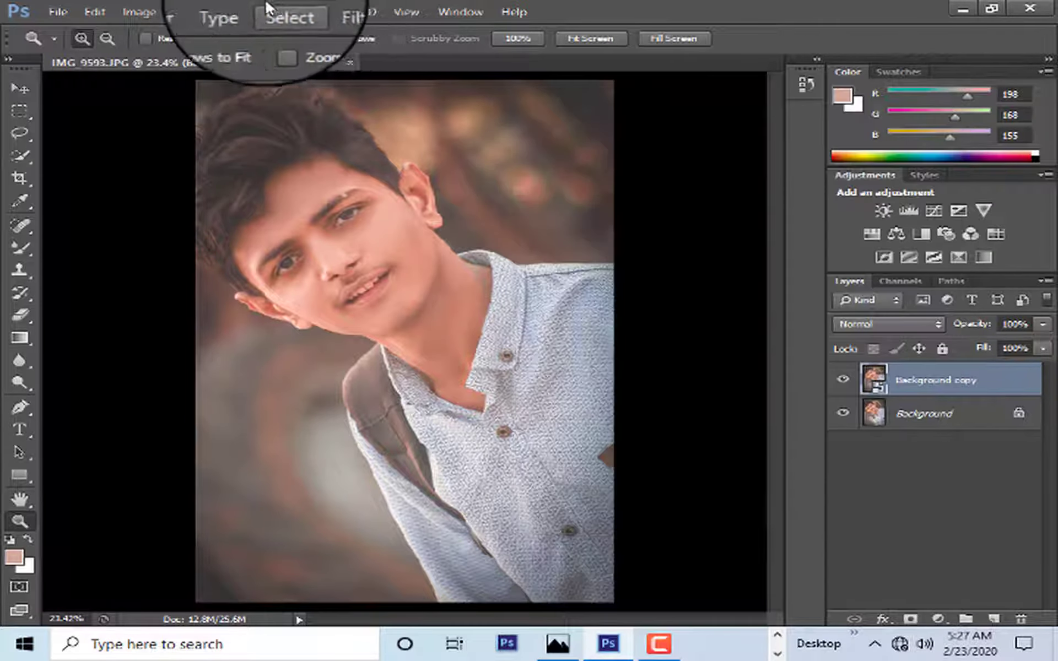
left_click(368, 12)
left_click(330, 12)
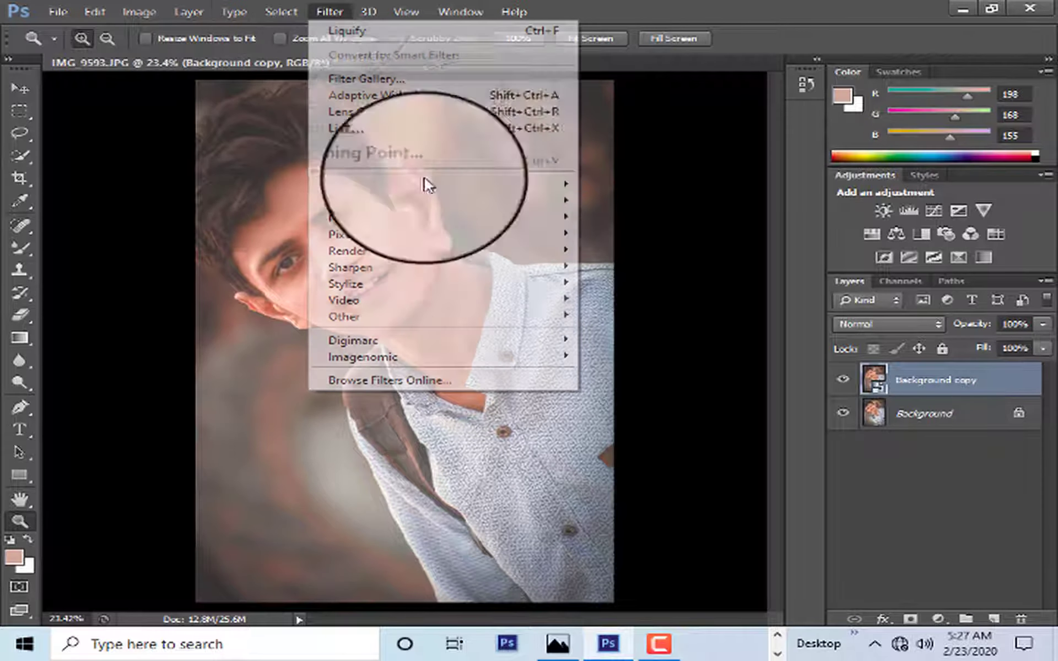
left_click(479, 129)
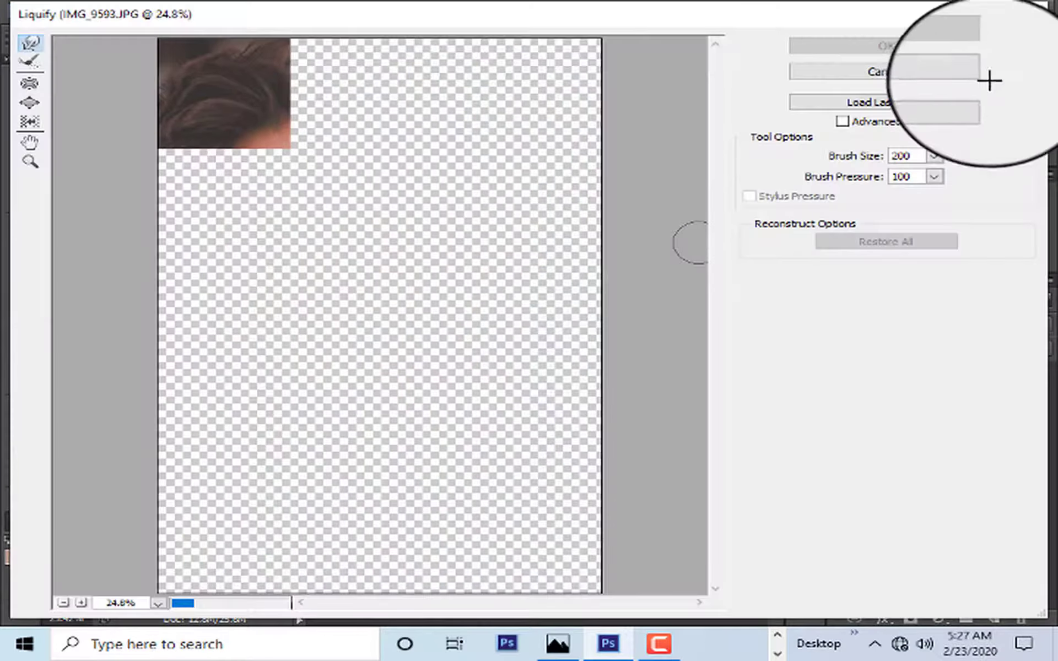
left_click(913, 72)
- Apply a High Pass filter to Background copy and blend it as Overlay
left_click(340, 14)
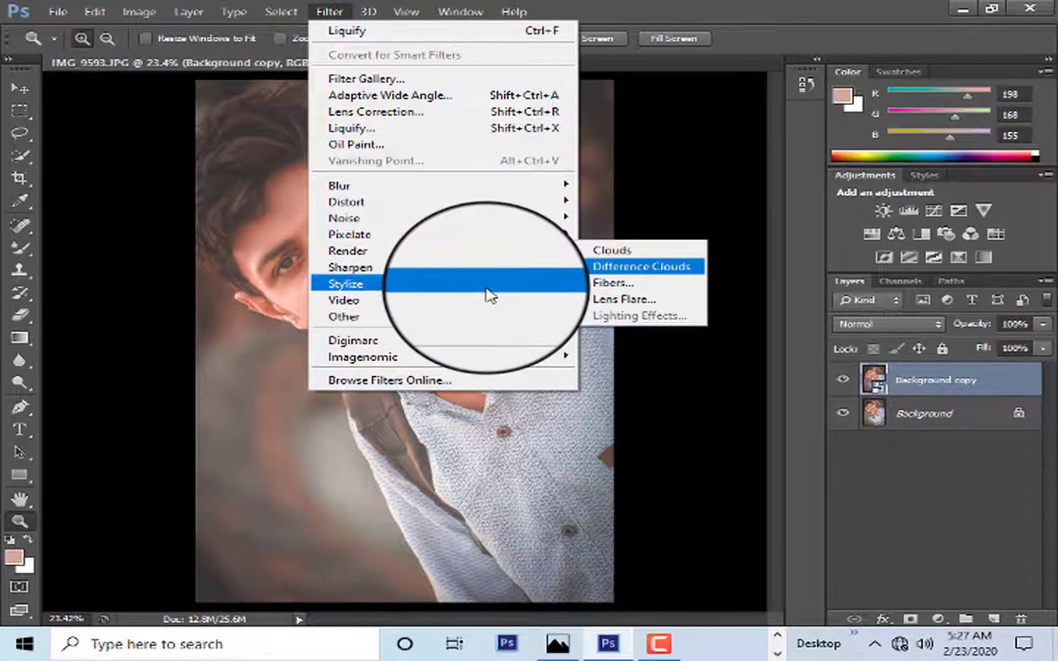
mouse_move(345, 316)
left_click(598, 333)
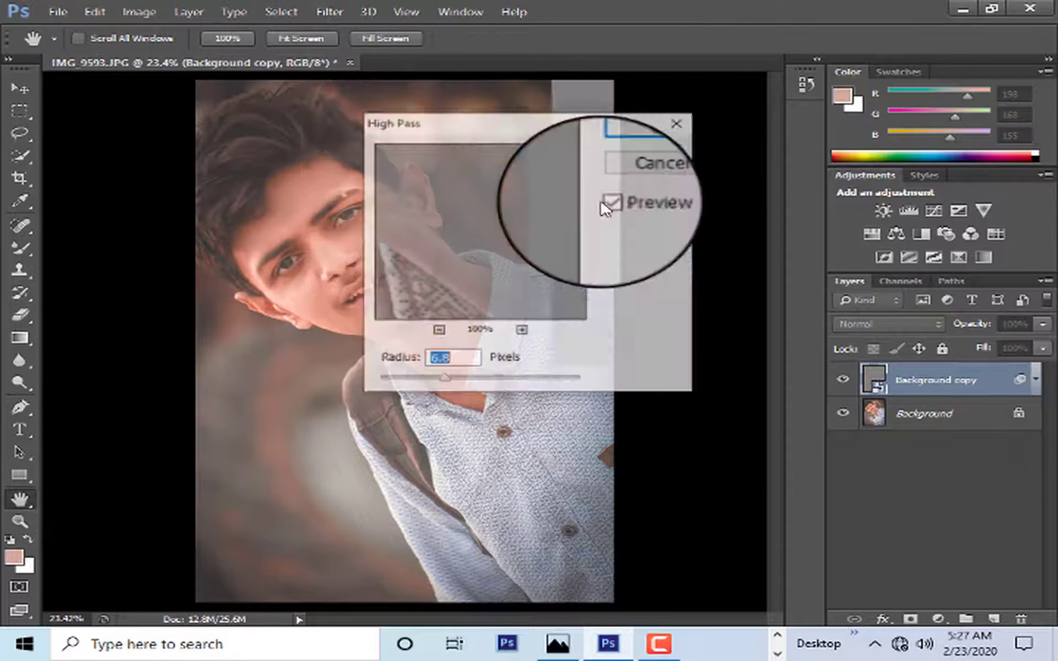
left_click(669, 151)
left_click(863, 324)
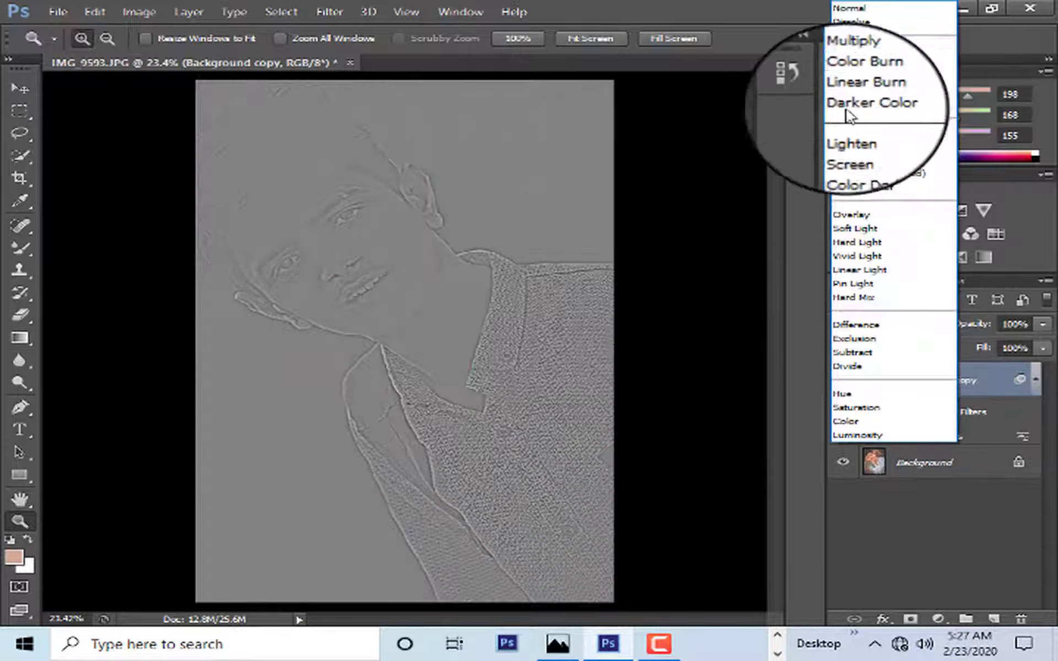
left_click(869, 219)
right_click(331, 232)
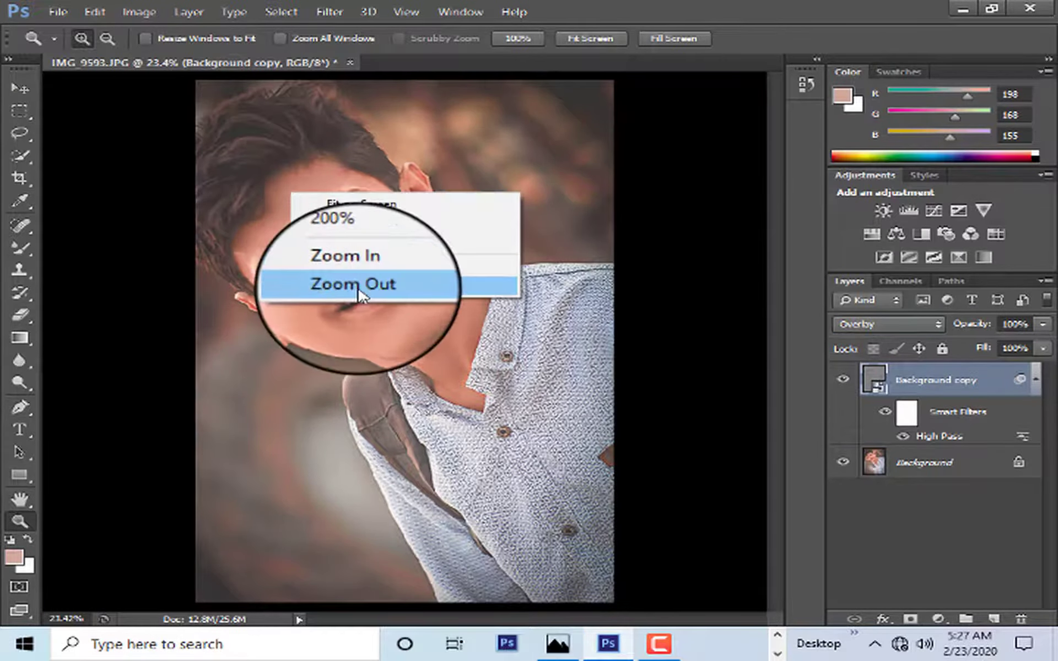
left_click(355, 263)
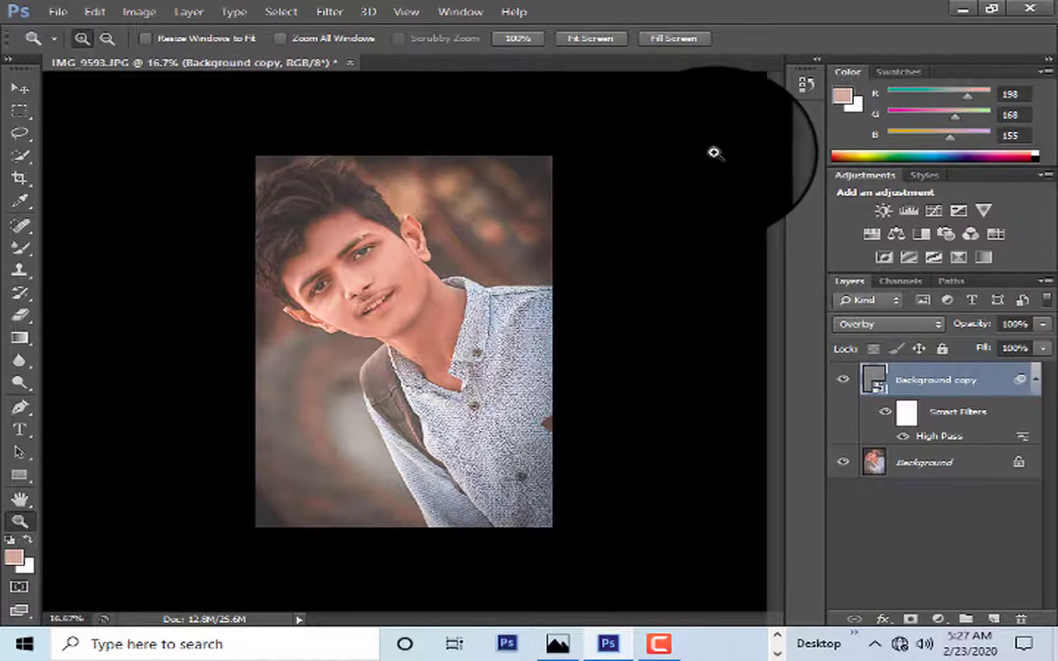
- Add Selective Color 1, adjusting Reds, lowering Yellows magenta and raising Magentas cyan
left_click(960, 258)
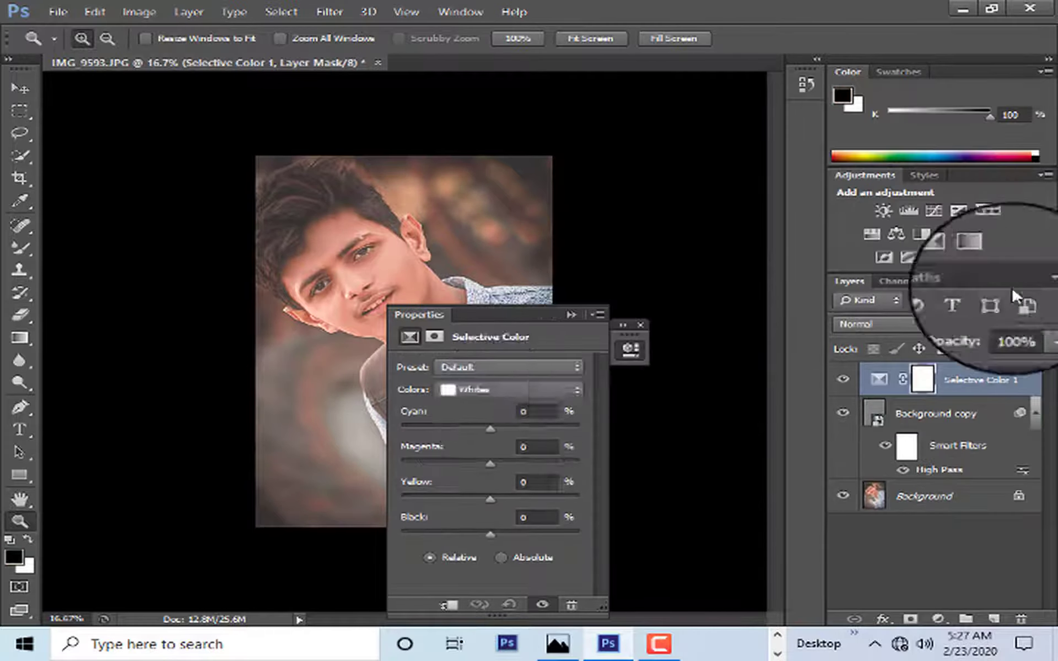
left_click(521, 395)
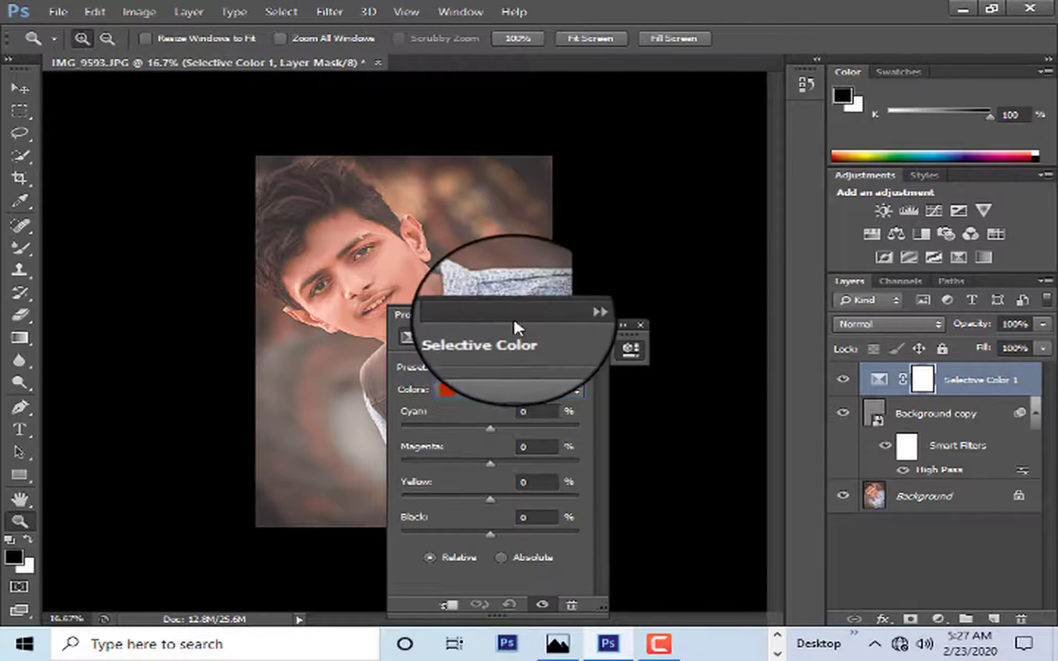
left_click_drag(514, 317, 808, 314)
mouse_move(785, 423)
left_mouse_down()
mouse_move(865, 424)
mouse_move(746, 445)
mouse_move(808, 472)
mouse_move(803, 501)
left_mouse_up()
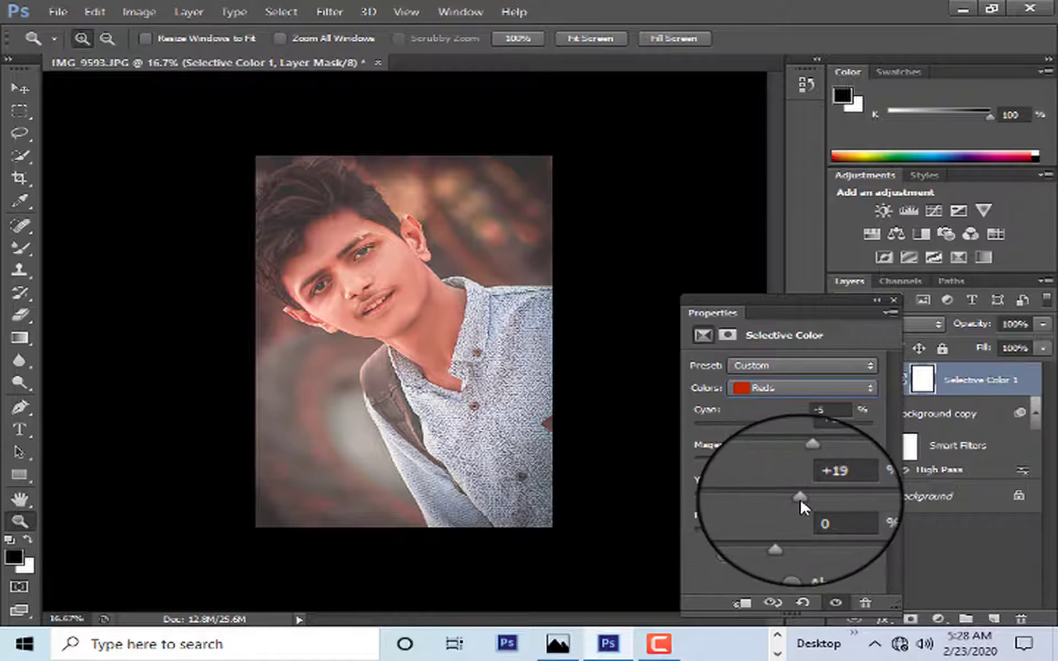
left_click(786, 385)
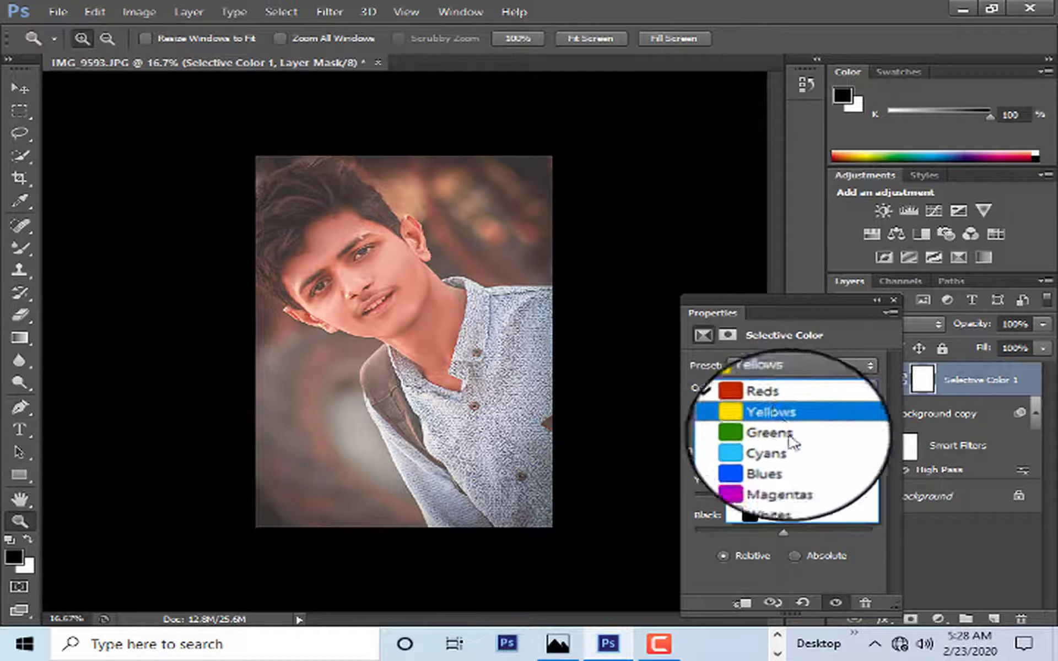
left_click(793, 435)
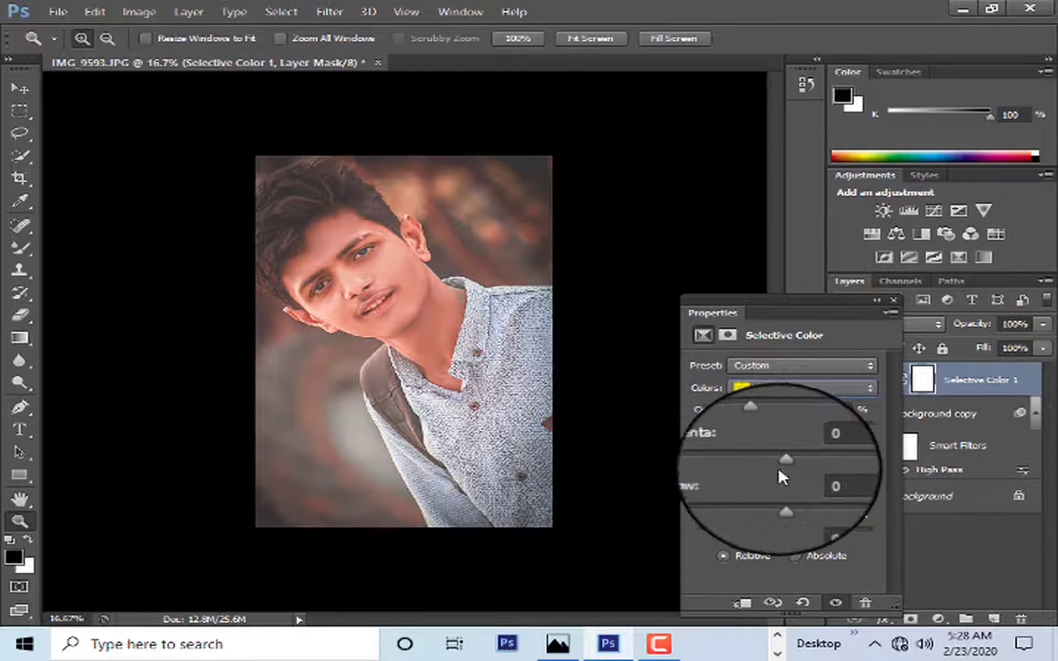
mouse_move(805, 472)
left_mouse_down()
mouse_move(755, 475)
mouse_move(775, 485)
left_mouse_up()
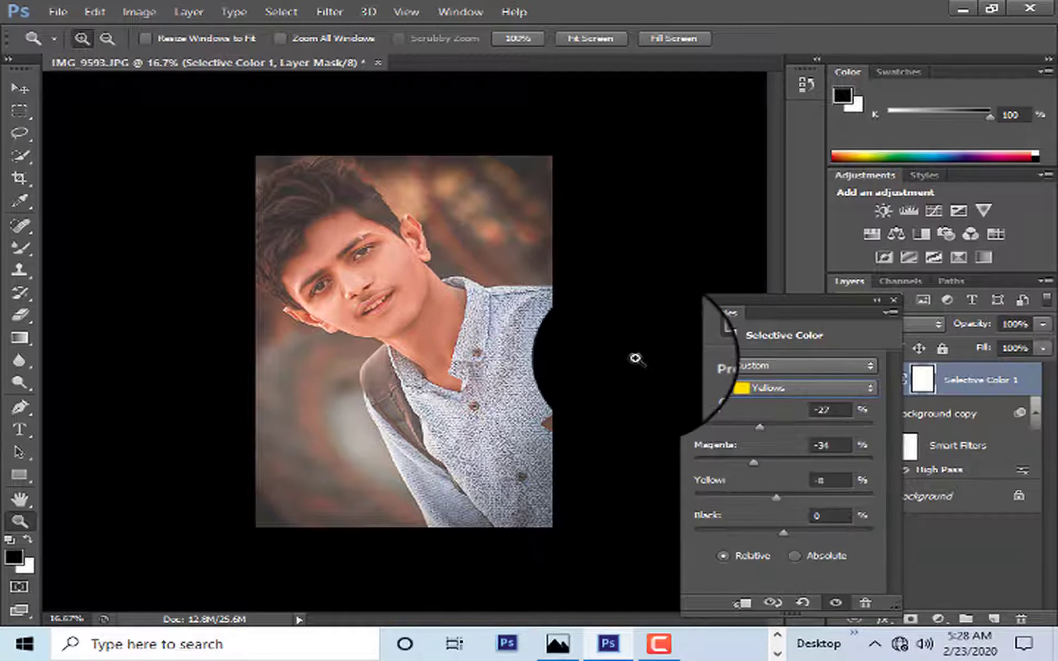
left_click(780, 388)
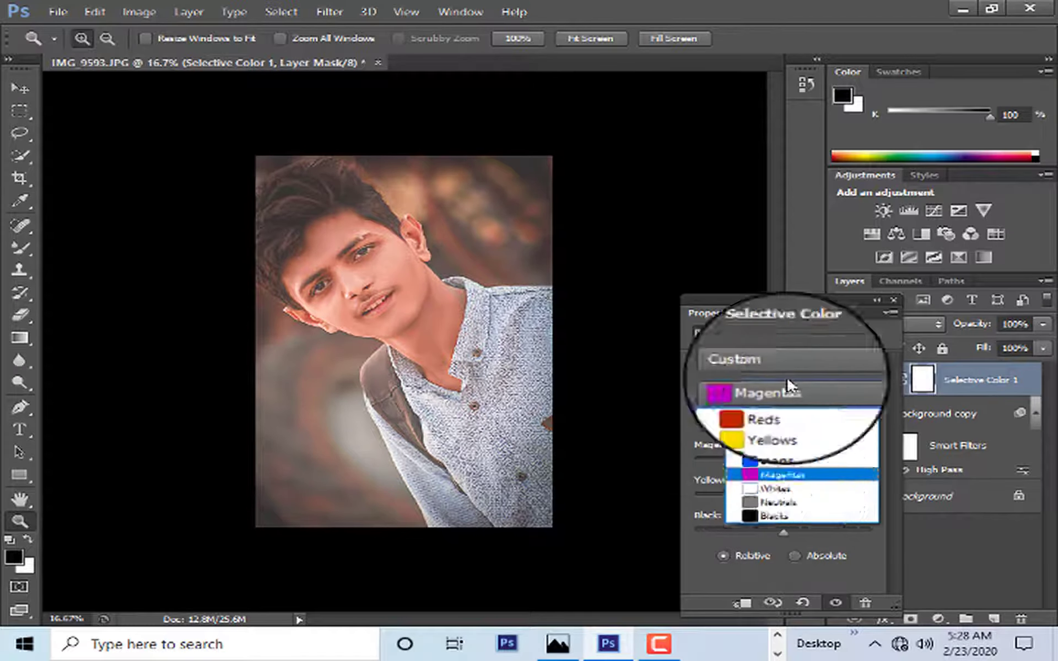
left_click(777, 474)
left_click_drag(784, 422, 860, 422)
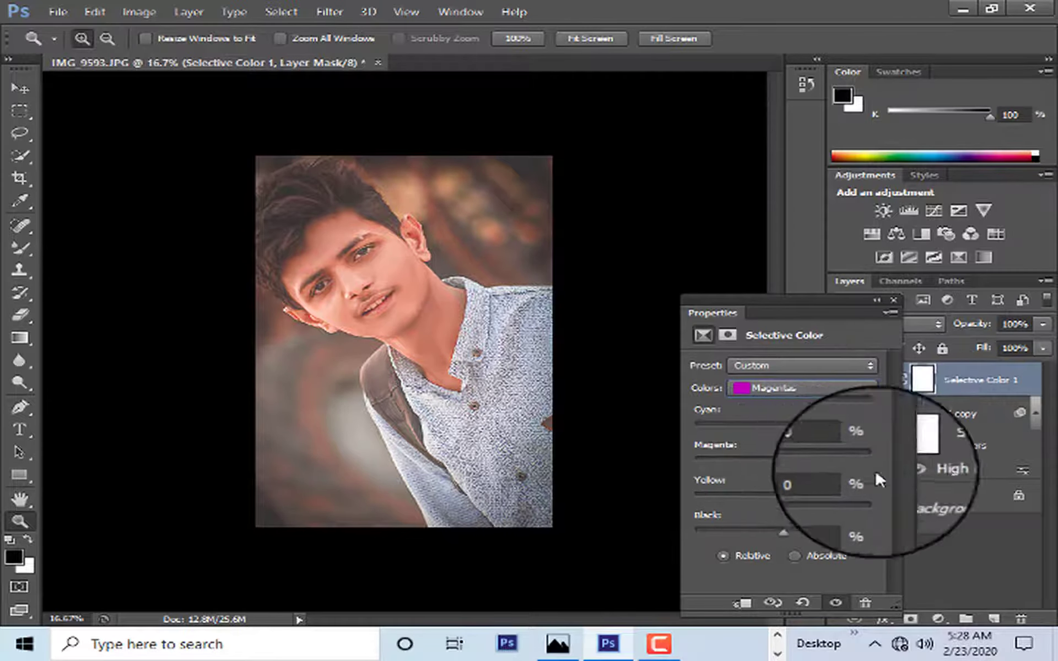
- Shift the Whites toward teal by raising cyan and lowering magenta
left_click(803, 390)
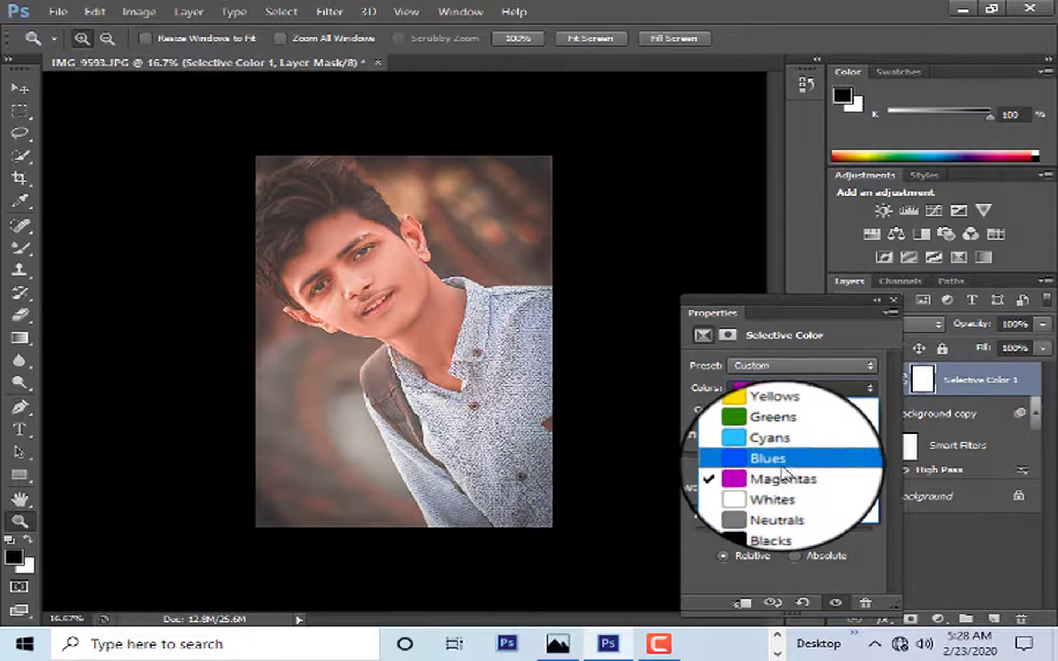
left_click(803, 430)
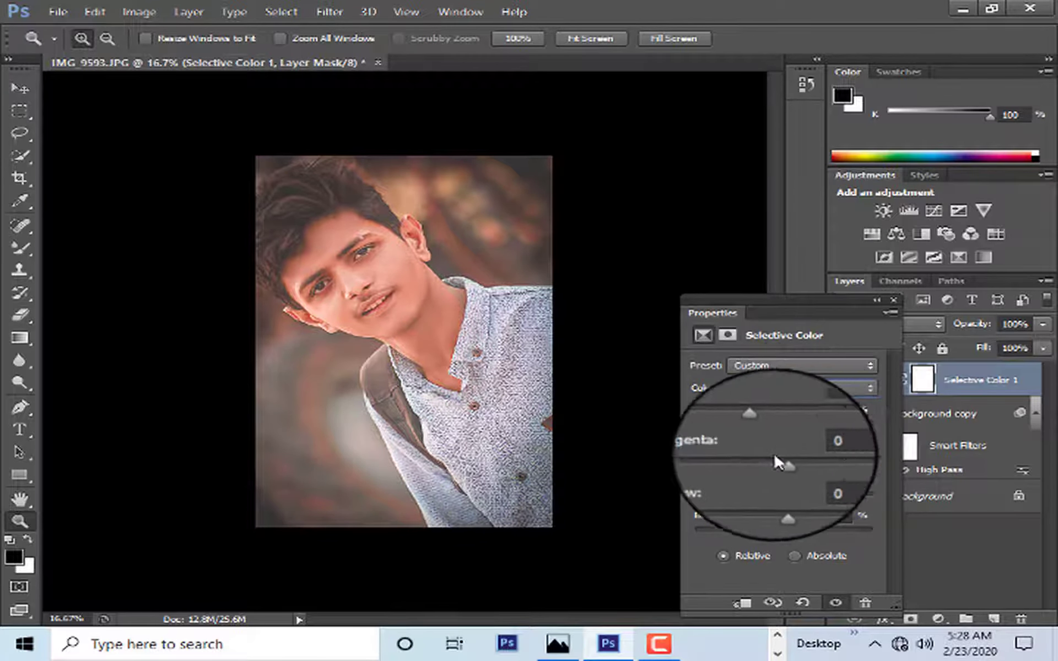
left_click_drag(801, 424, 857, 423)
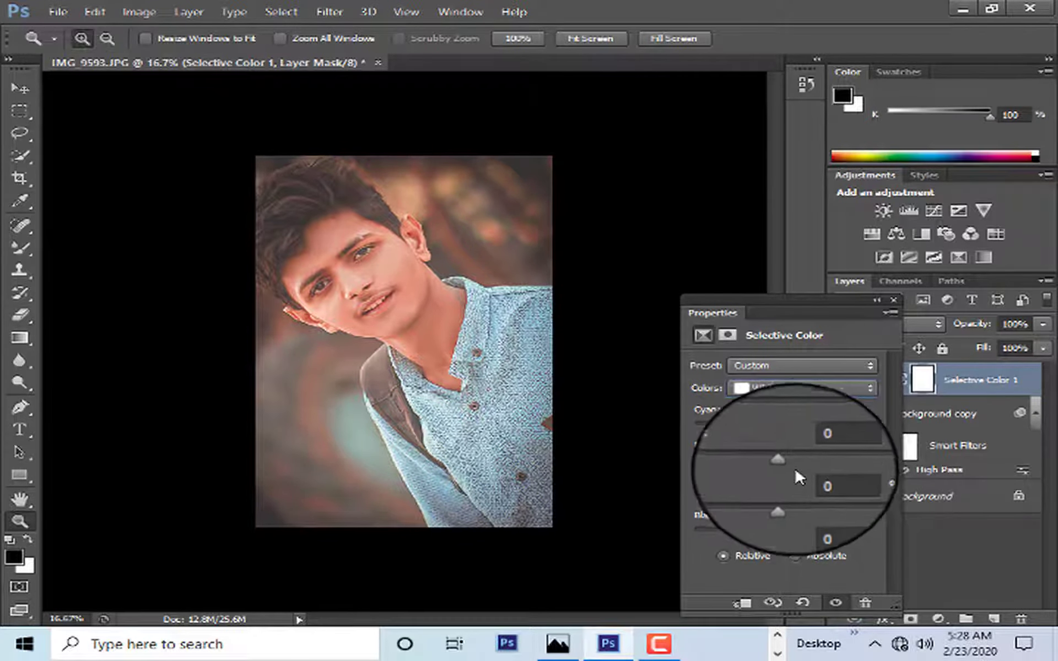
mouse_move(788, 466)
left_mouse_down()
mouse_move(737, 474)
mouse_move(795, 503)
left_mouse_up()
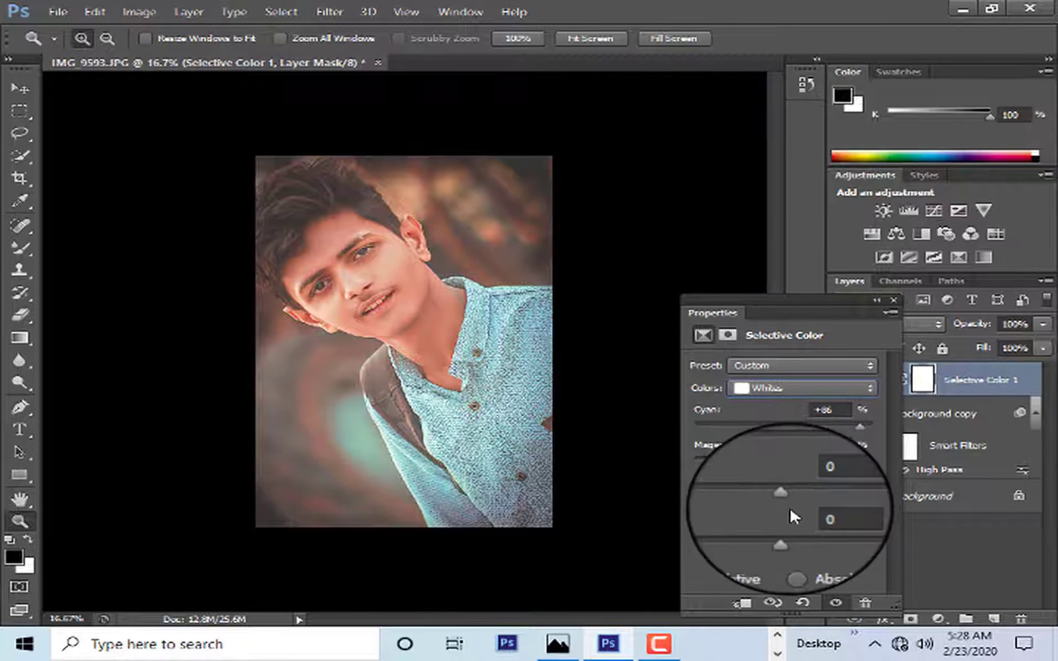
left_click(752, 389)
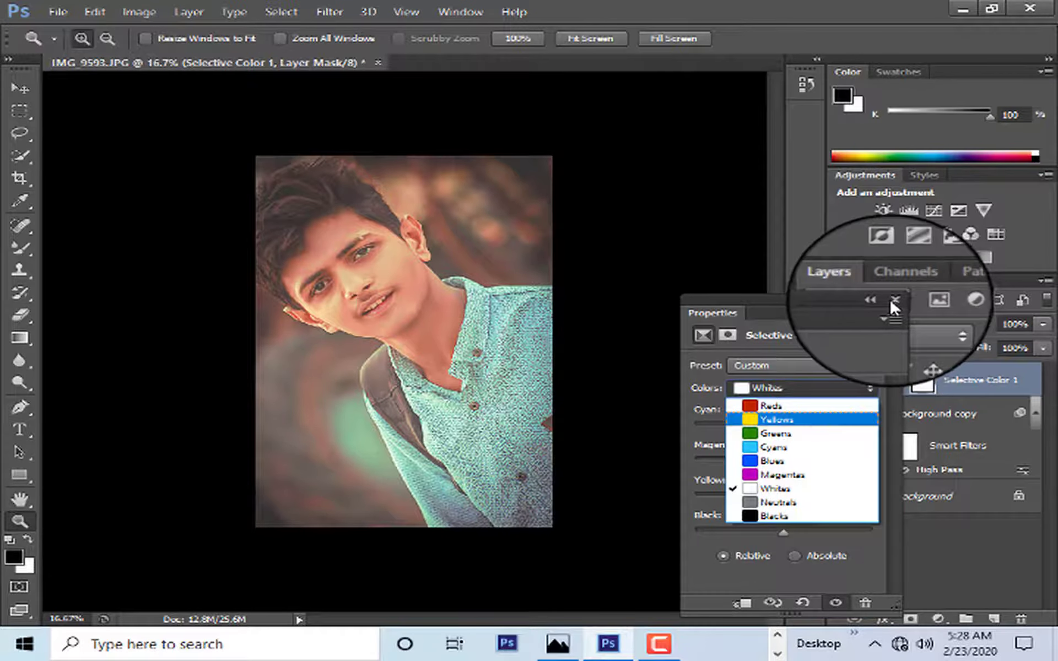
left_click(794, 384)
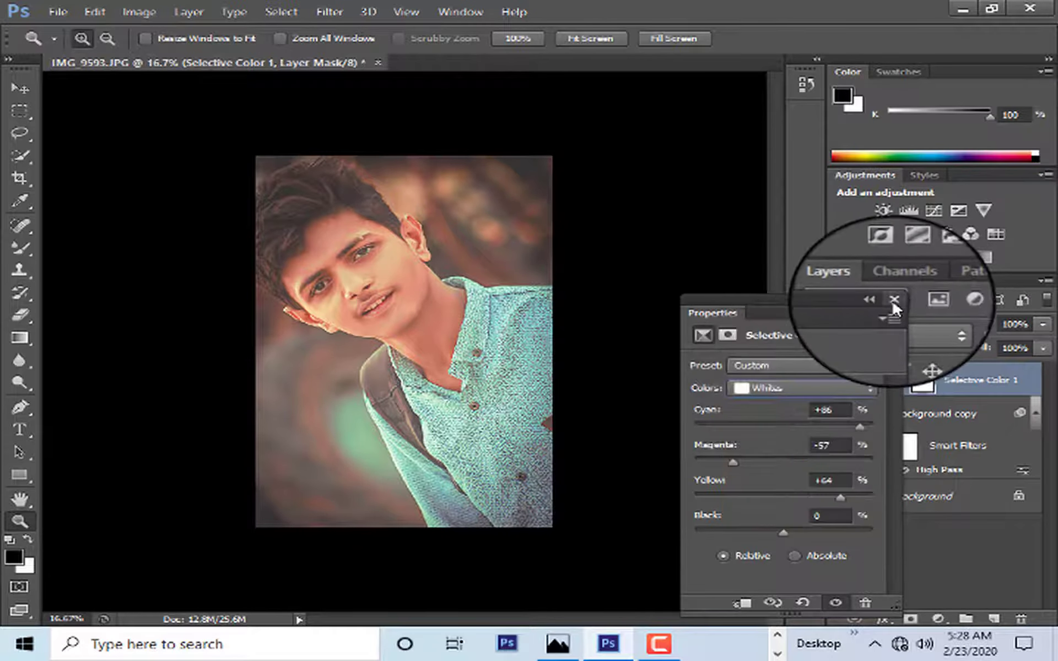
left_click(896, 306)
- Paint black at low opacity on the Selective Color 1 mask over the face
left_click(359, 273)
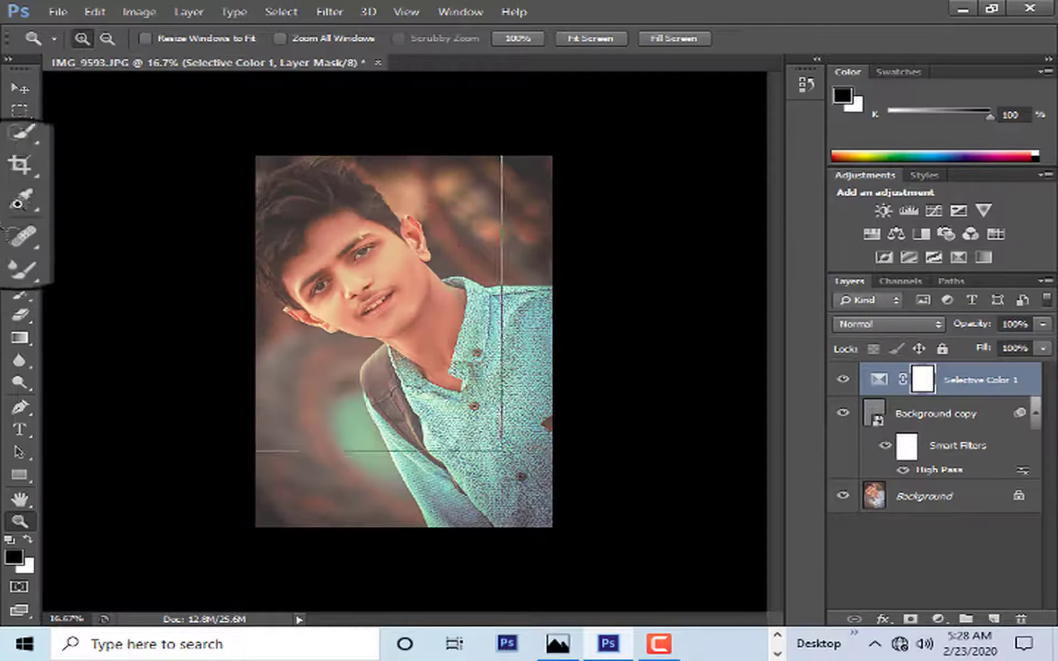
right_click(30, 264)
left_click(63, 249)
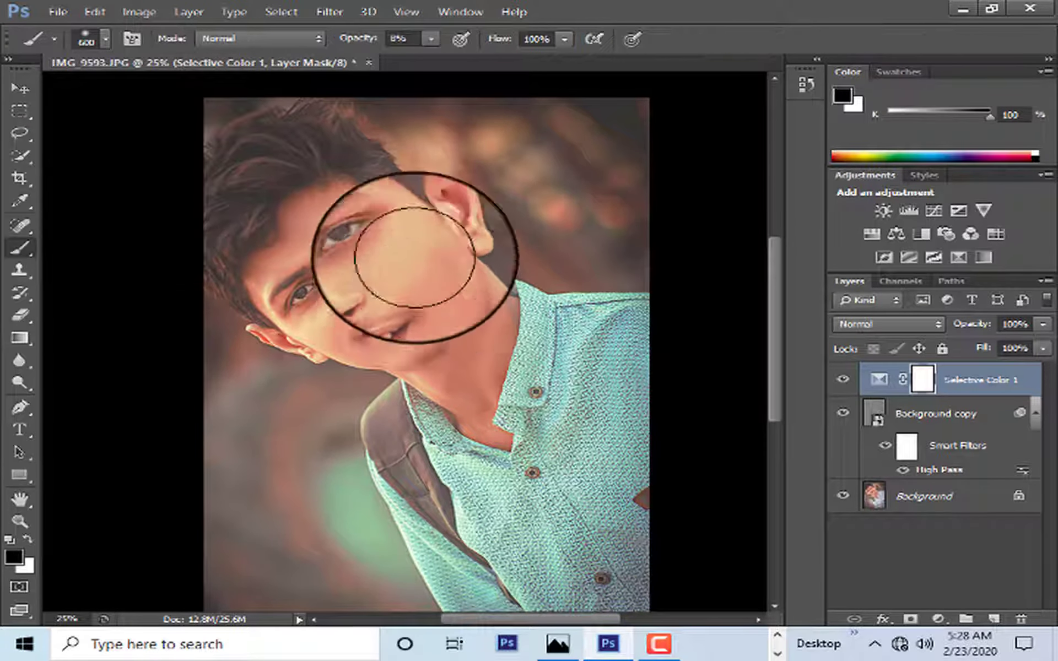
left_click(387, 239)
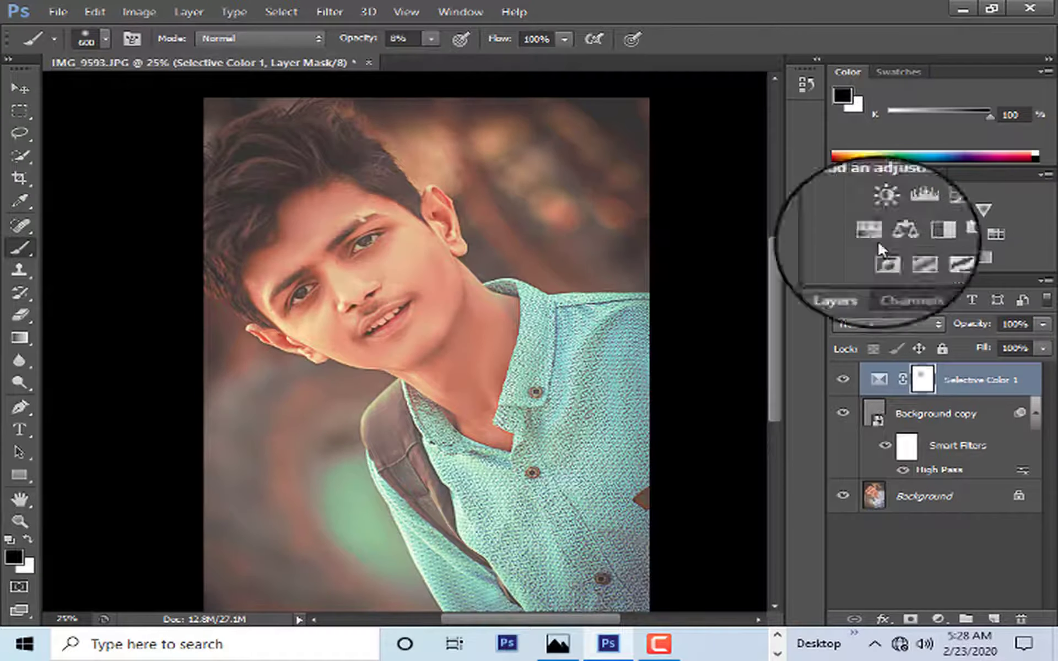
left_click(19, 521)
right_click(515, 278)
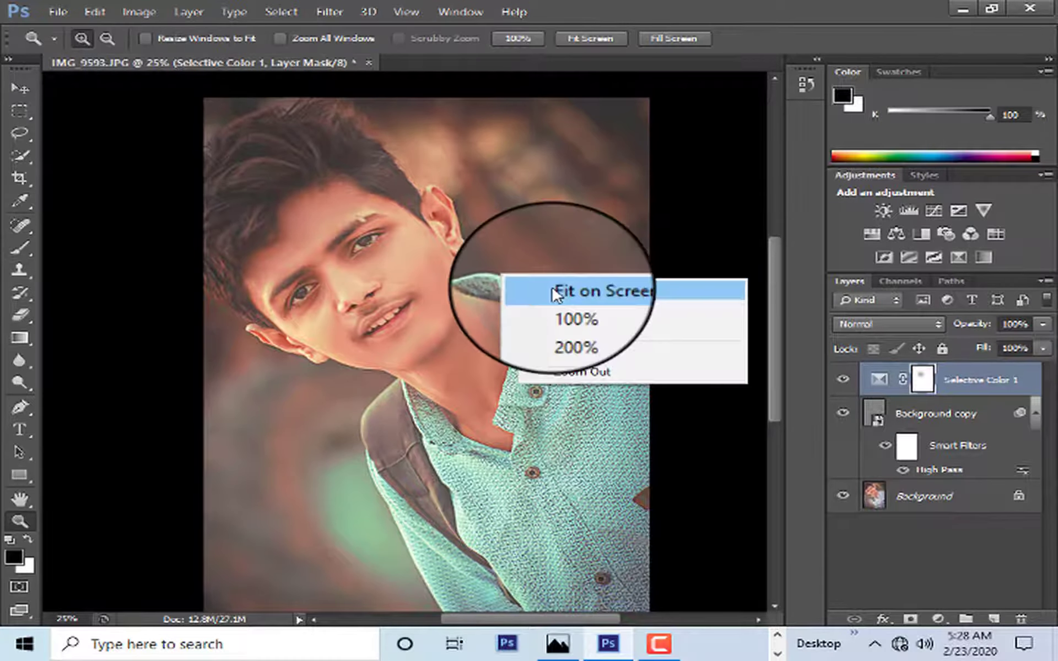
left_click(554, 290)
right_click(386, 119)
left_click(406, 220)
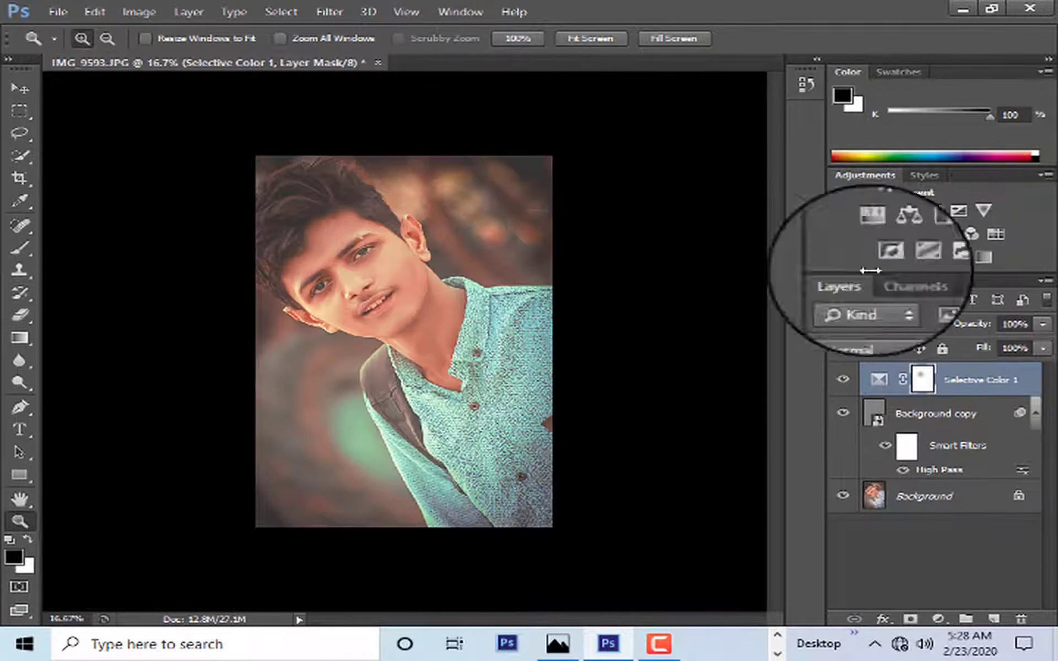
- Add a Vibrance layer at +47 and paint its mask off part of the face
left_click(984, 210)
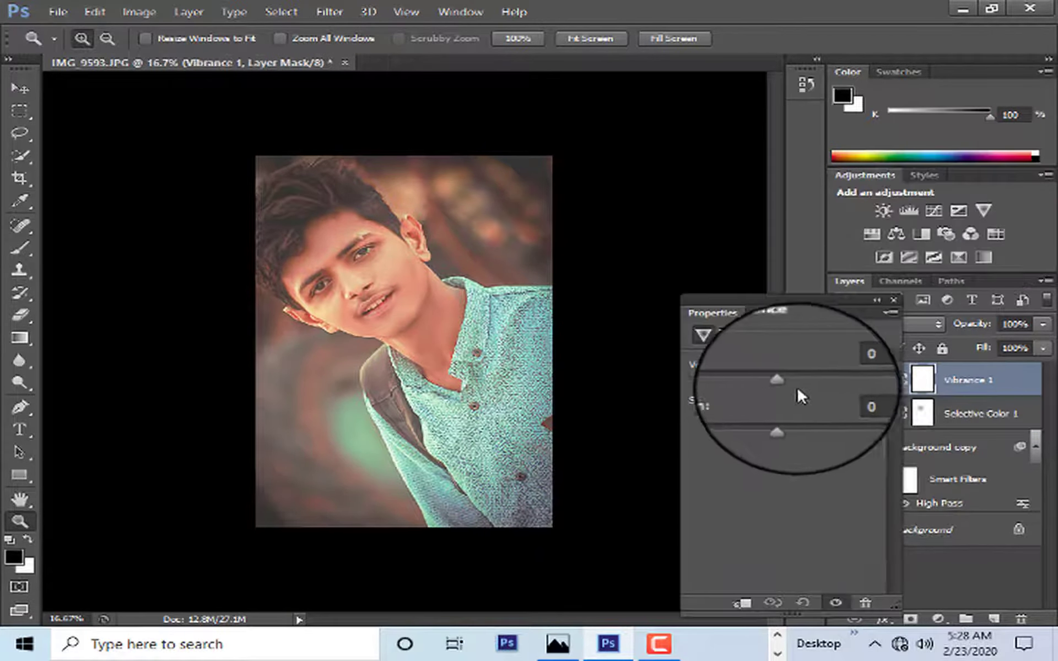
left_click_drag(836, 383, 823, 386)
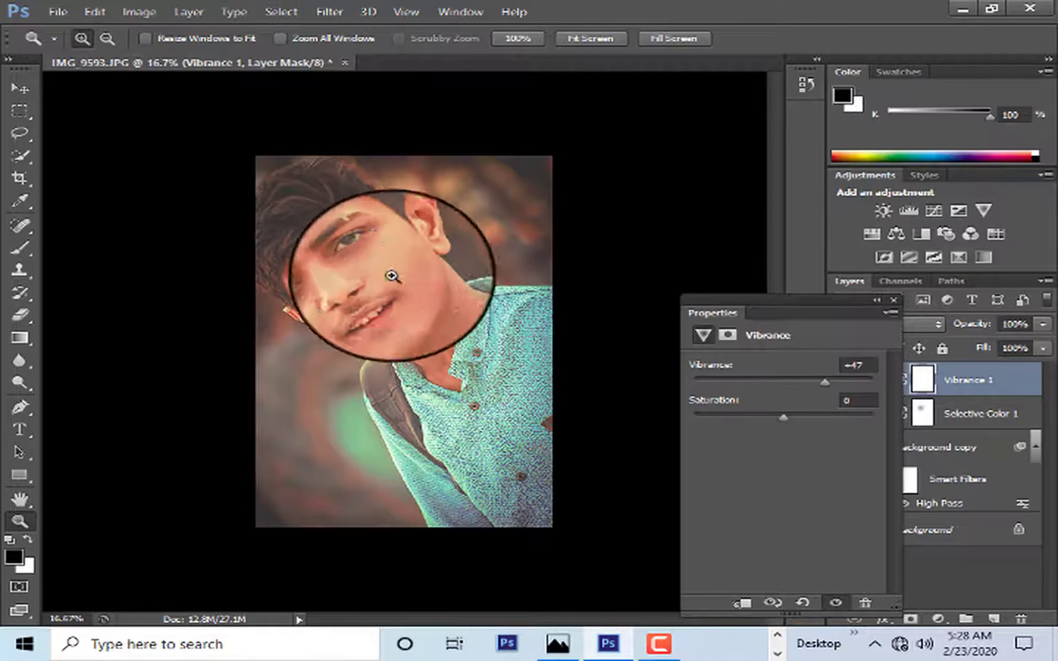
left_click(18, 250)
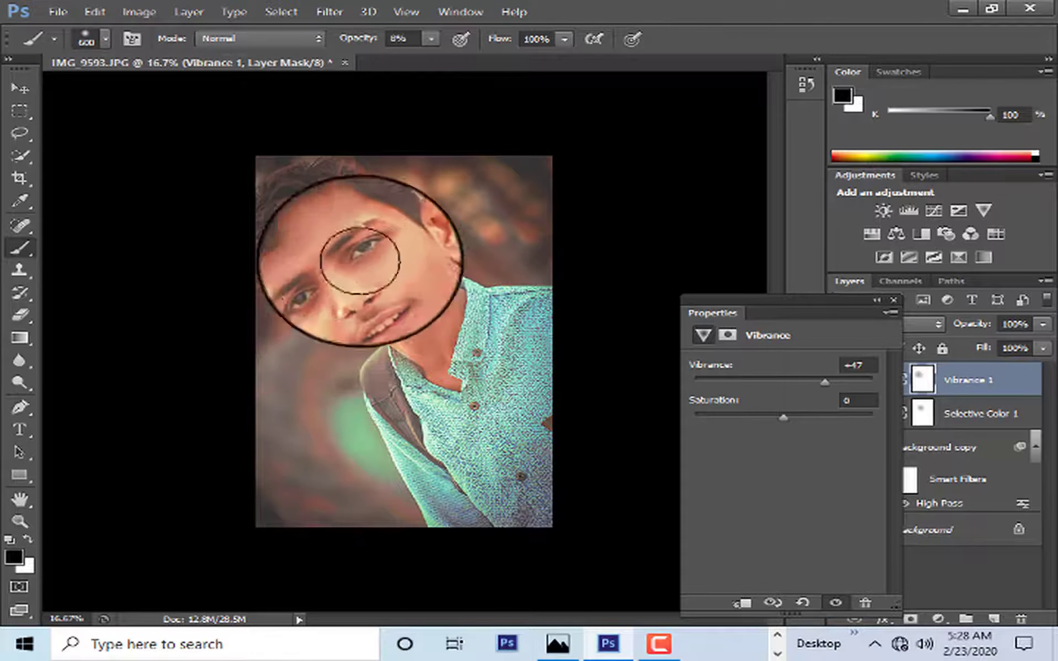
left_click_drag(378, 295, 418, 314)
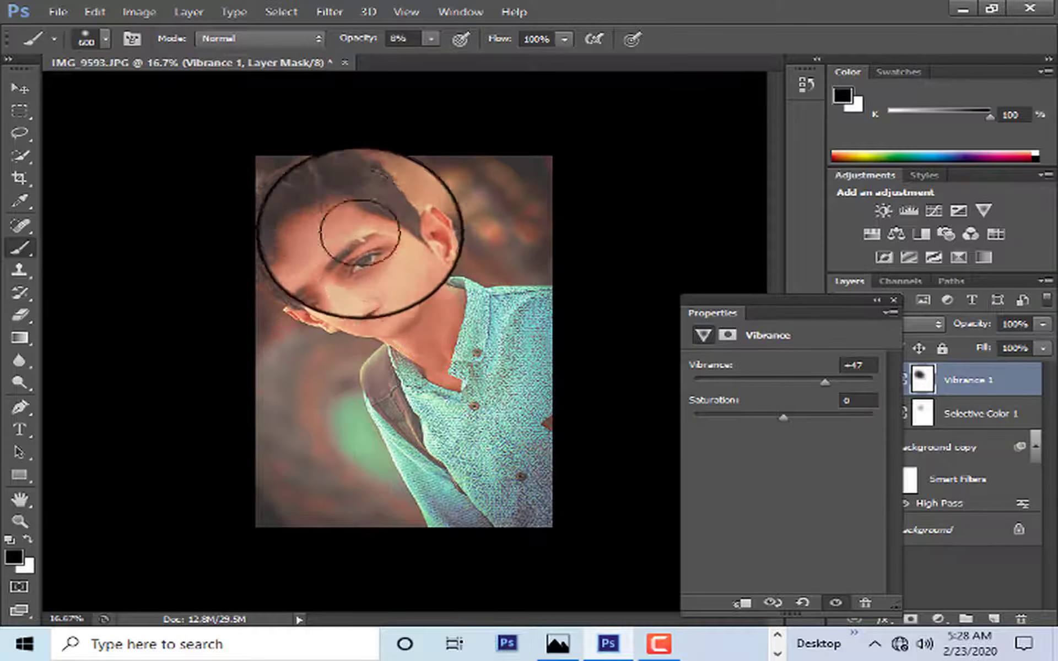
left_click(893, 299)
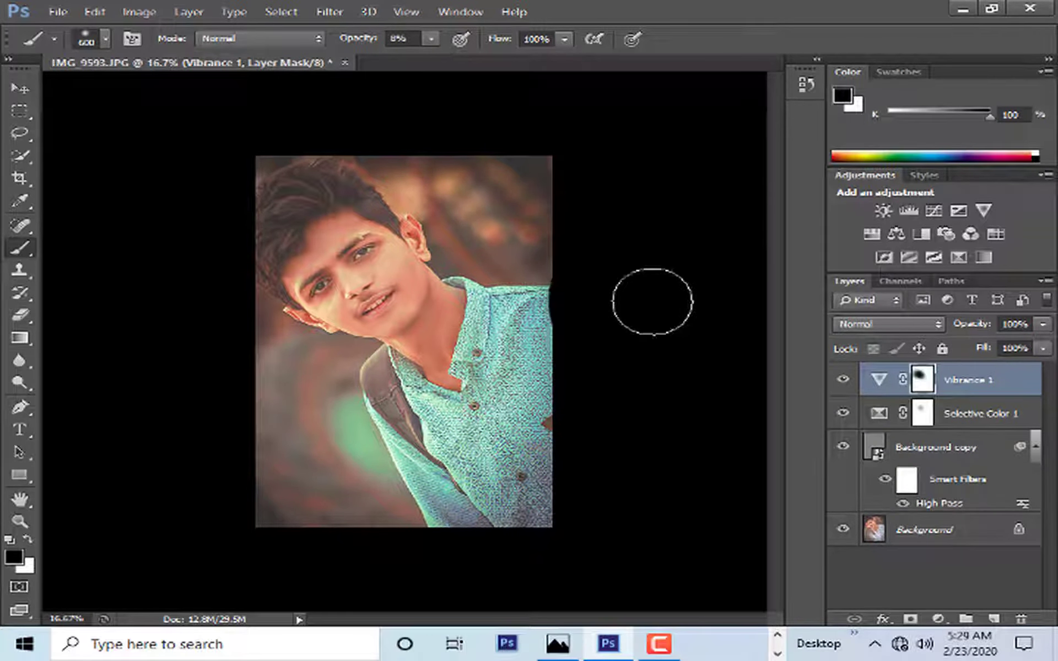
- Add Selective Color 2 with Yellows set to Cyan +13, Magenta −7, Yellow +22
left_click(984, 257)
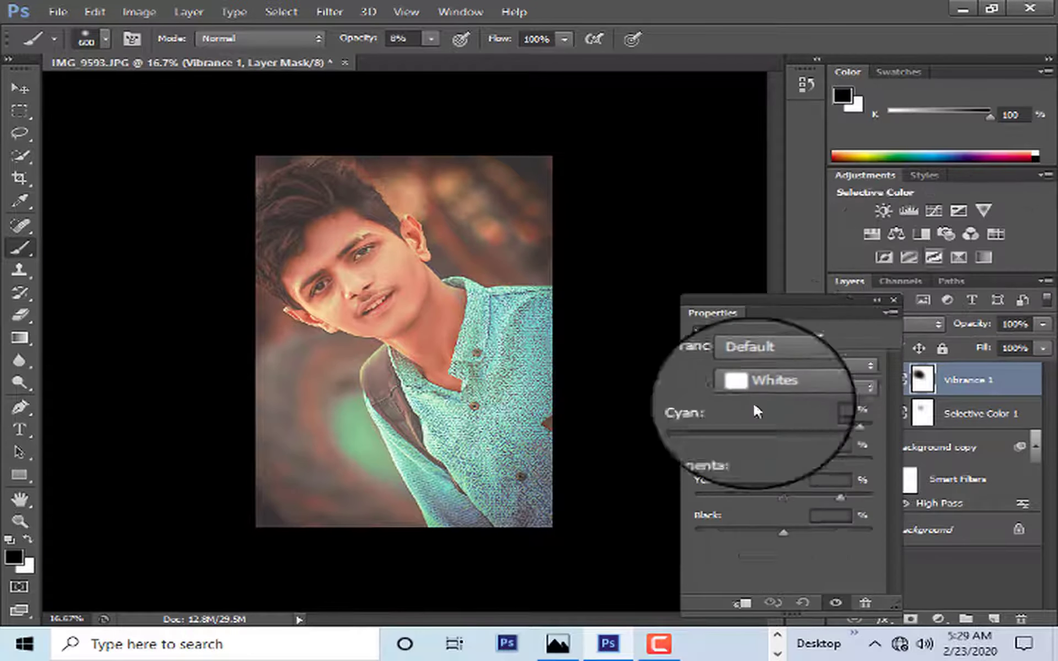
left_click(774, 391)
left_click(769, 420)
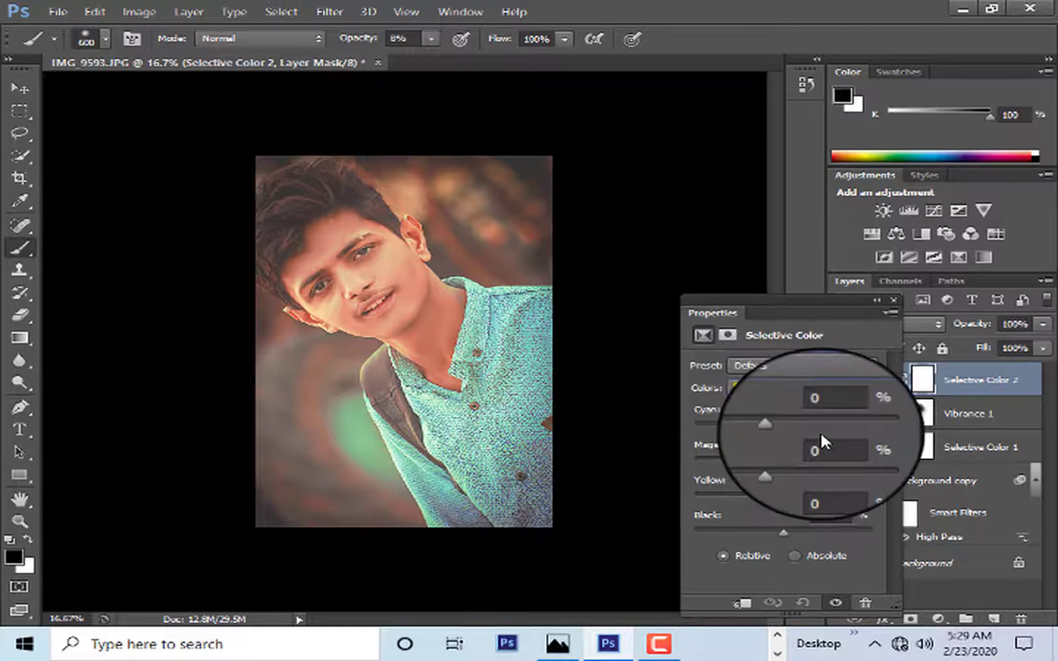
mouse_move(821, 435)
left_mouse_down()
mouse_move(755, 469)
mouse_move(793, 462)
left_mouse_up()
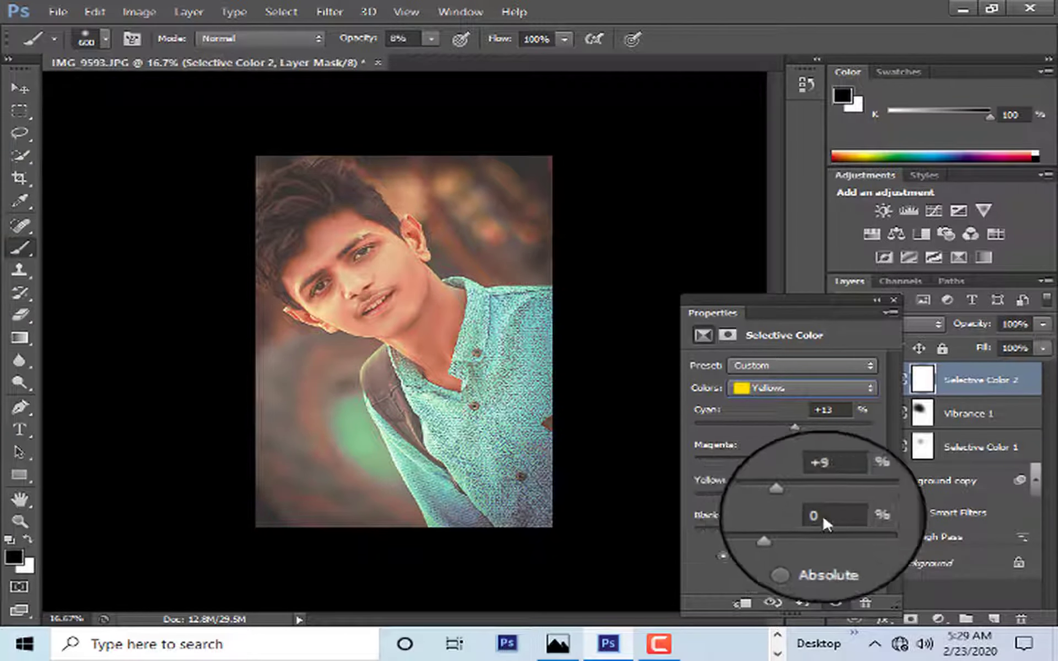
mouse_move(822, 514)
left_mouse_down()
mouse_move(713, 517)
mouse_move(802, 517)
left_mouse_up()
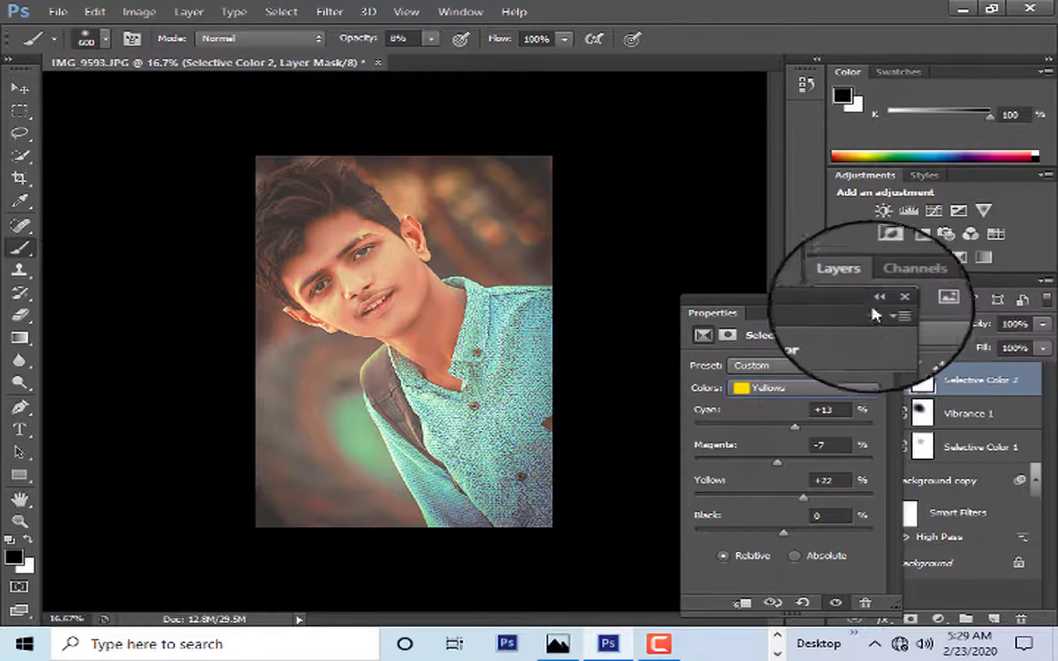
left_click(890, 301)
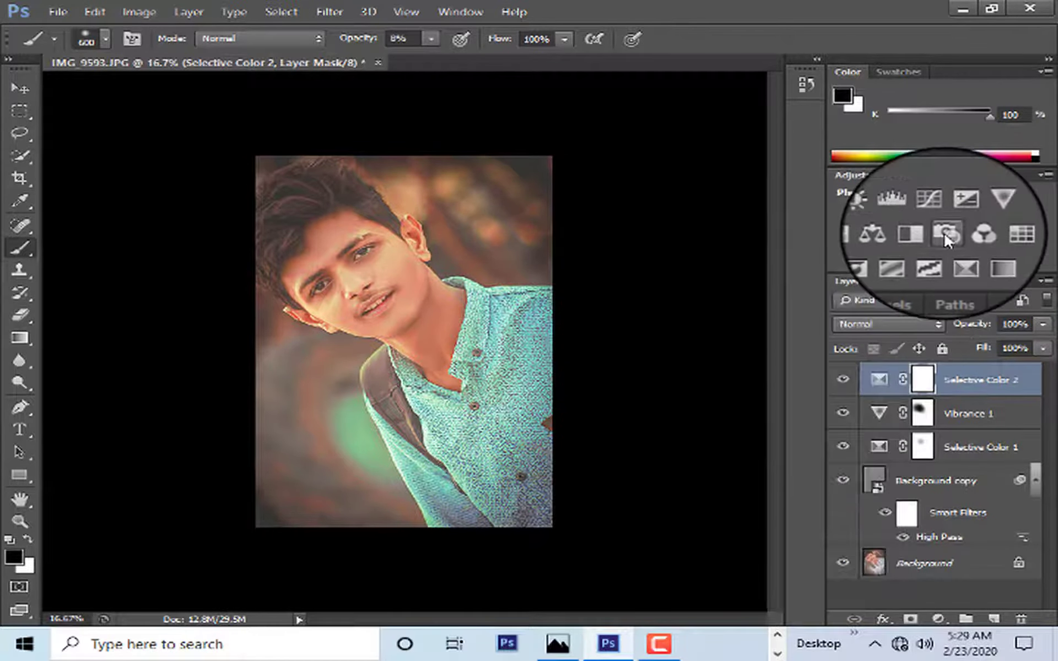
- Add a trial Photo Filter layer, preview a few presets, then delete that layer
left_click(946, 240)
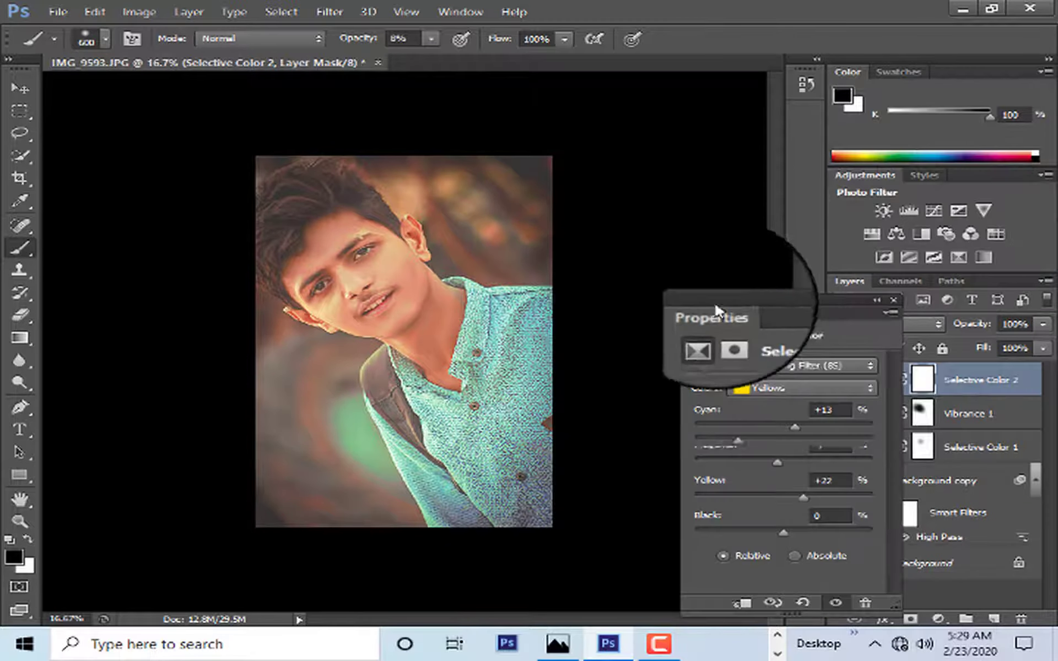
left_click(812, 366)
key("Escape")
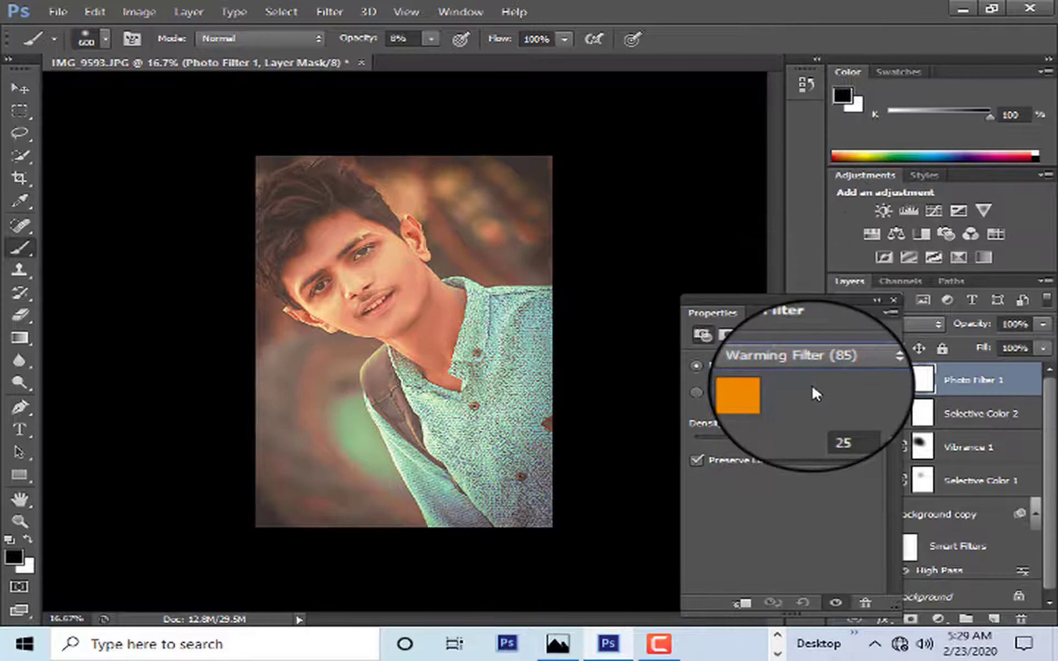
key("Down")
key("Down")
key("Down")
key("Down")
key("Down")
key("Down")
key("Down")
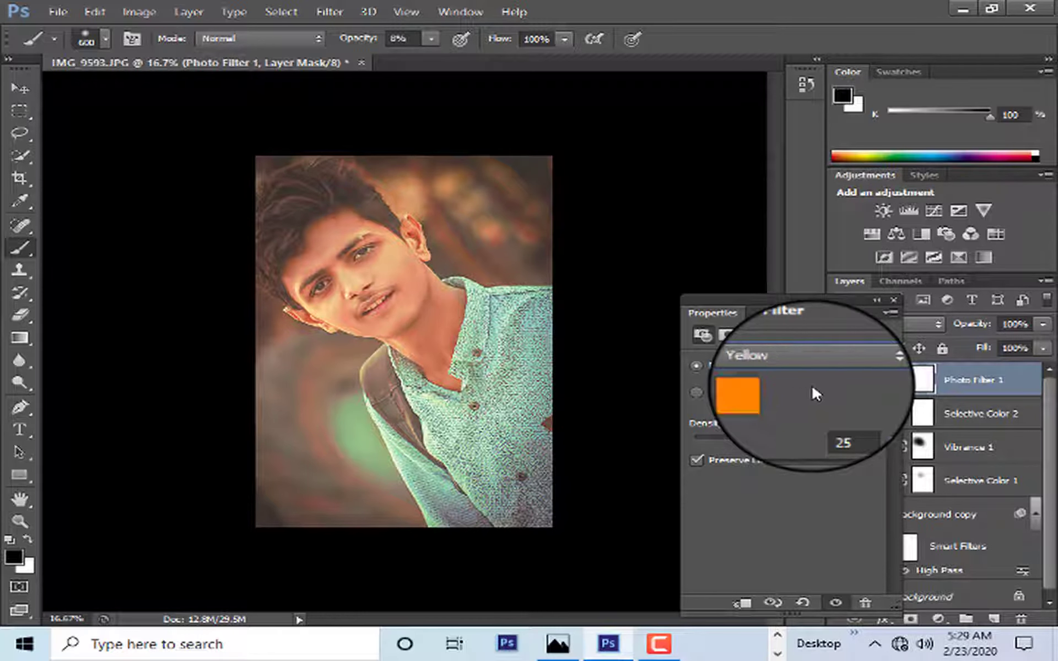
key("Down")
key("Down")
key("Down")
key("Down")
key("Down")
left_click(894, 301)
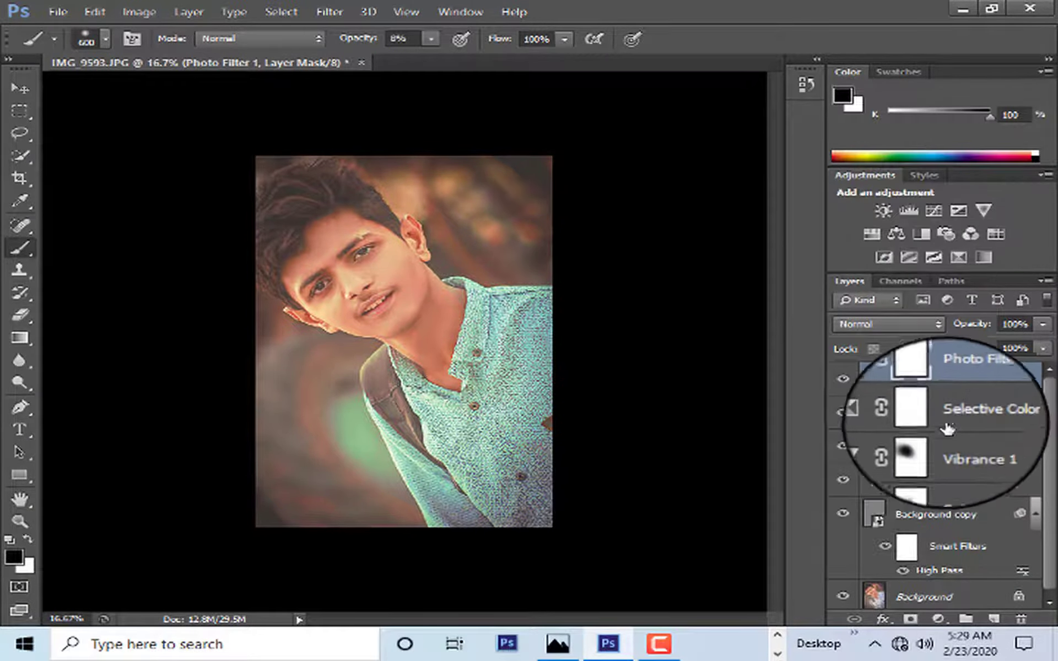
key("Delete")
- Add a fresh Photo Filter layer and settle on the Sepia preset at 25% density
left_click(943, 232)
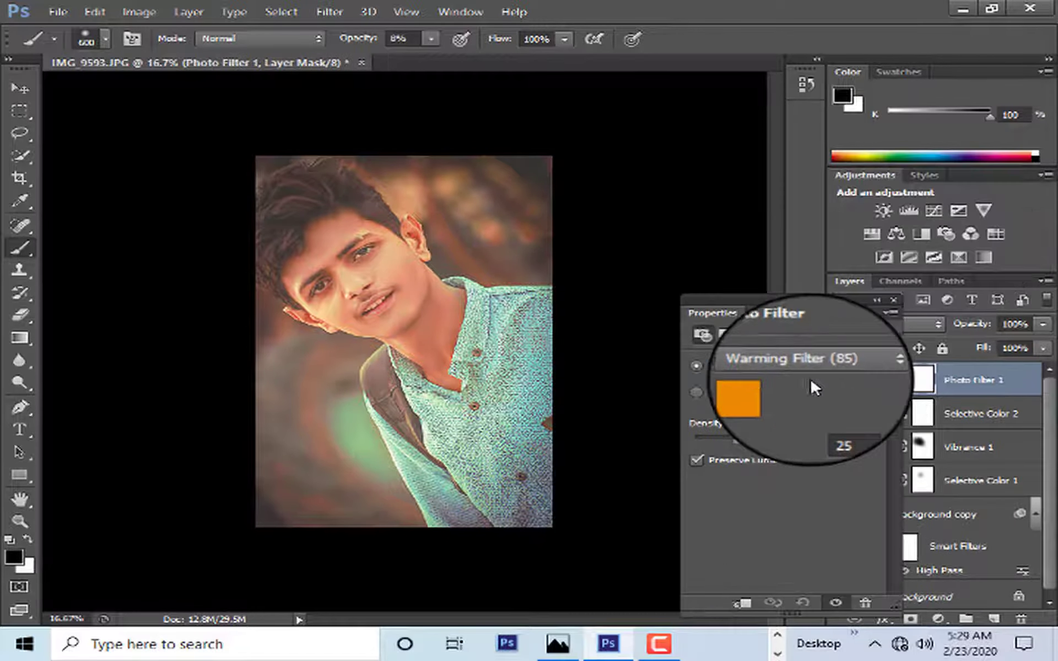
left_click(804, 366)
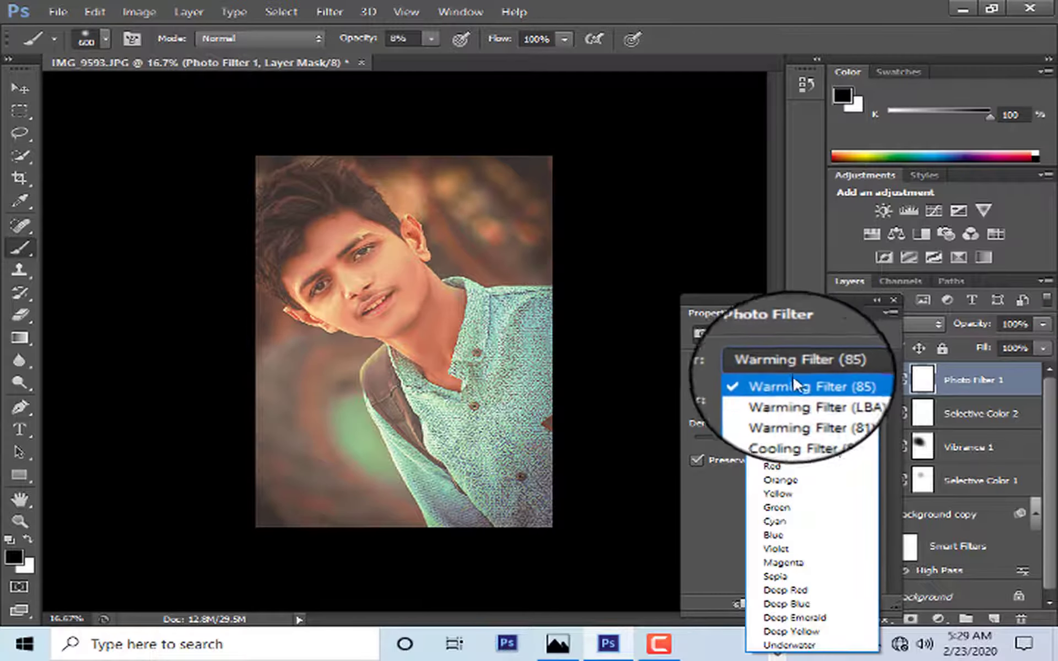
key("Down")
key("Down")
key("Down")
key("Down")
key("Down")
key("Down")
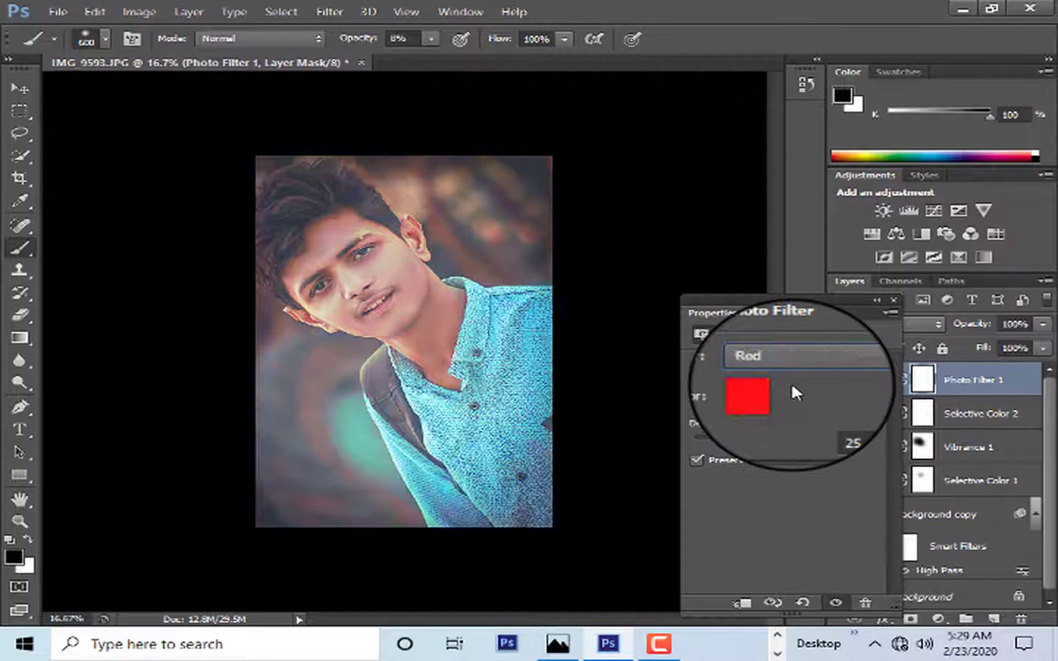
key("Down")
key("Down")
key("Down")
key("Down")
key("Down")
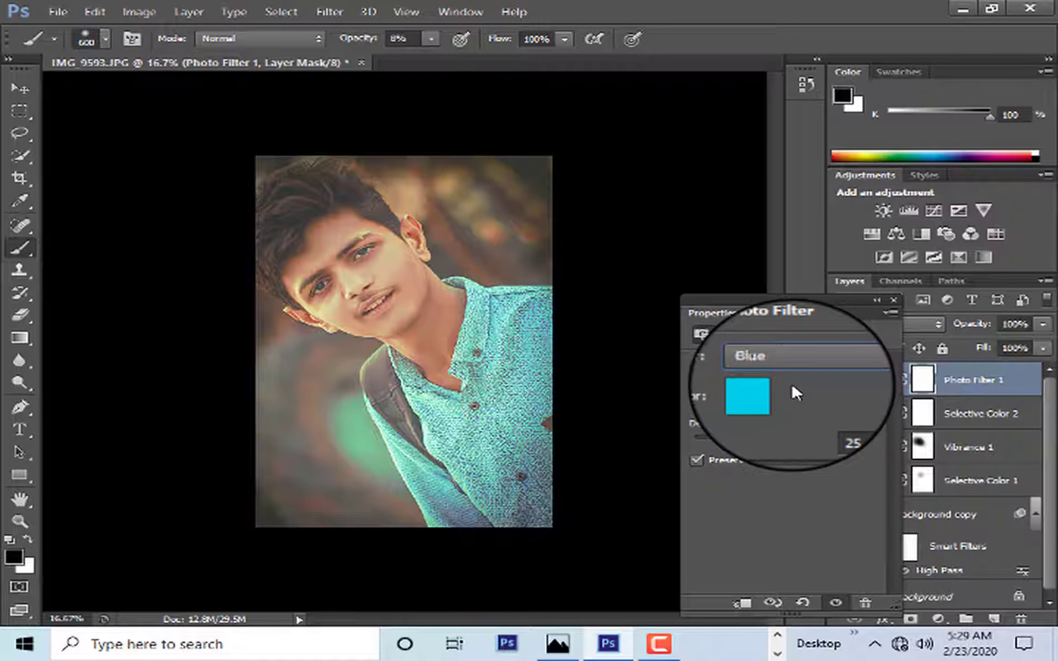
key("Up")
key("Down")
key("Down")
key("Down")
key("Up")
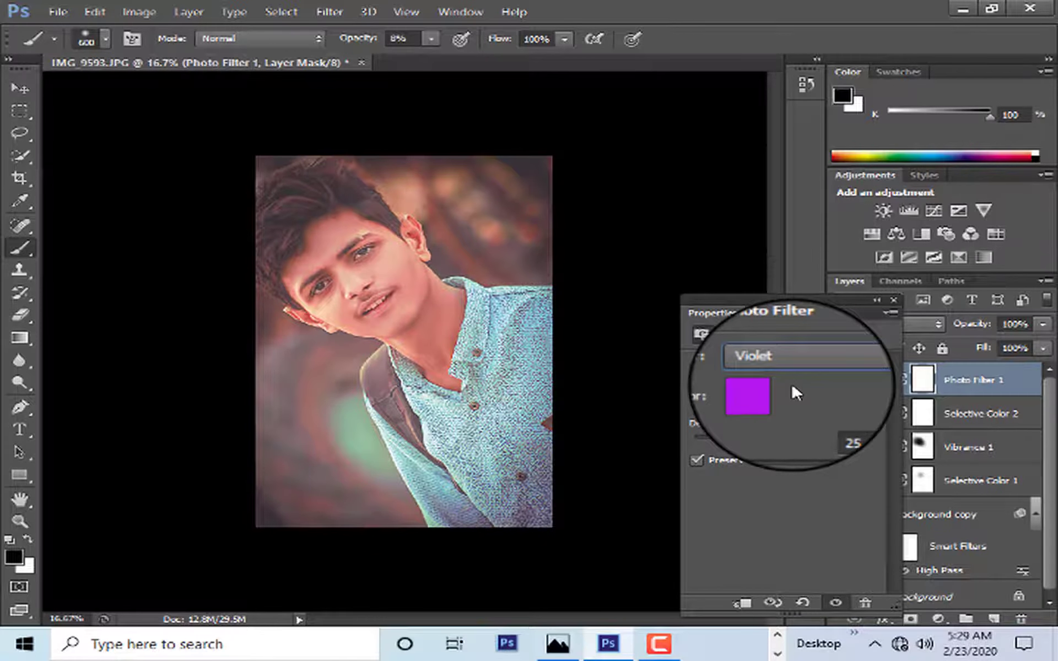
key("Up")
key("Down")
key("Down")
key("Down")
key("Down")
key("Down")
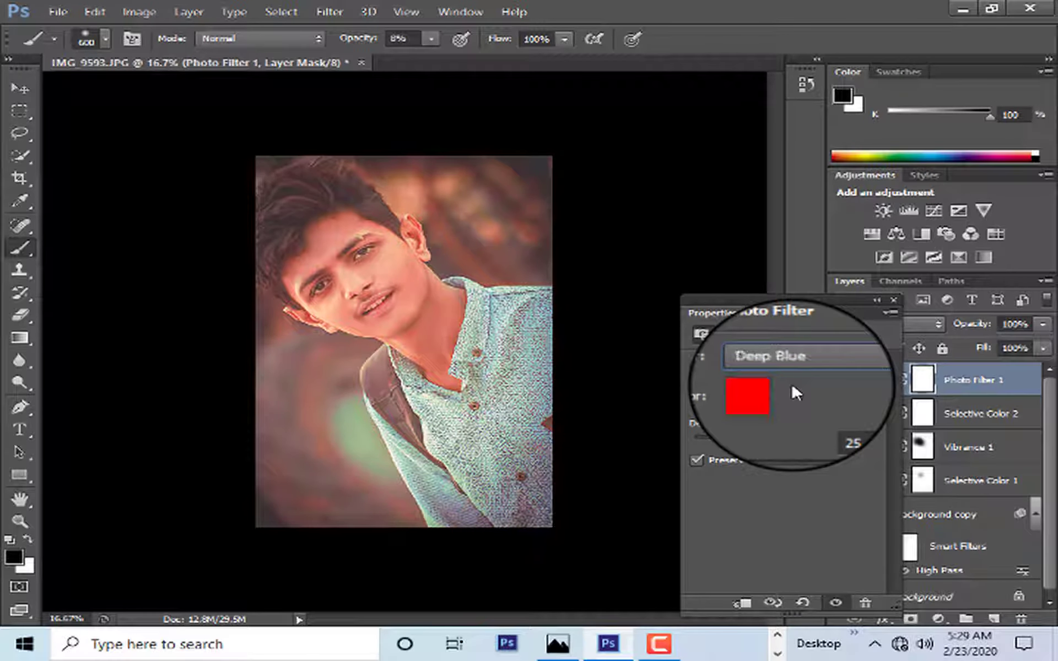
key("Down")
key("Down")
key("Up")
key("Down")
key("Down")
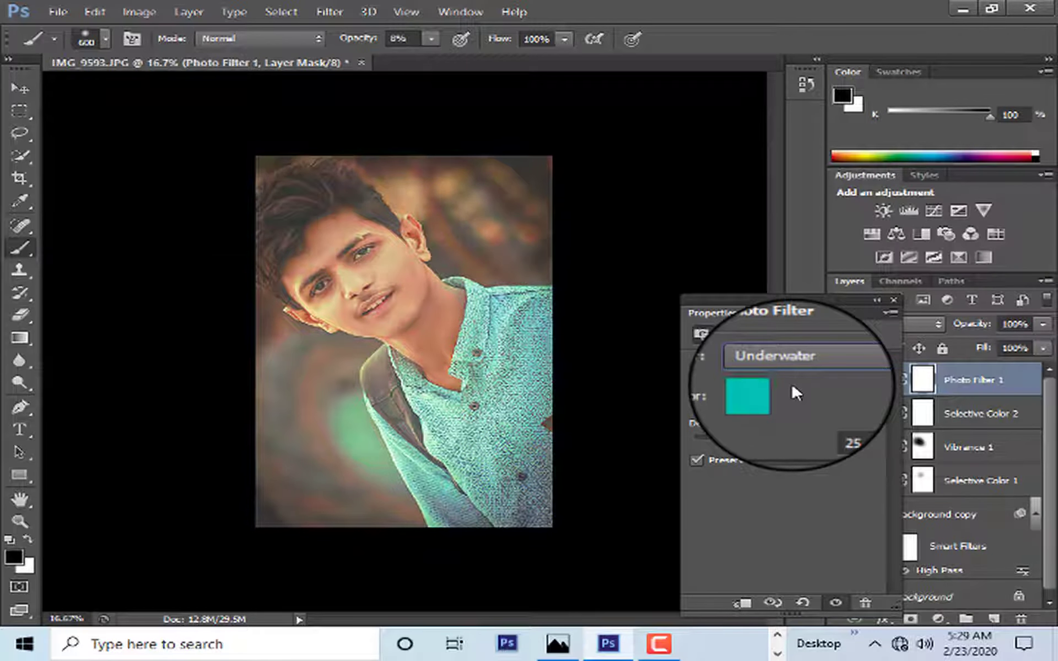
key("Up")
key("Up")
key("Up")
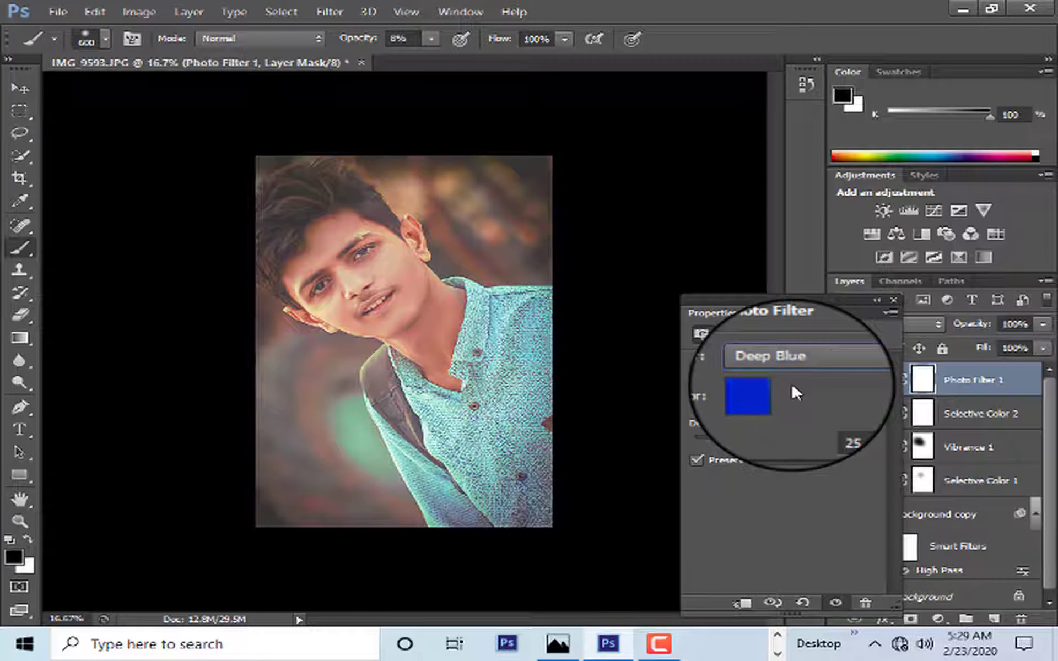
key("Up")
key("Up")
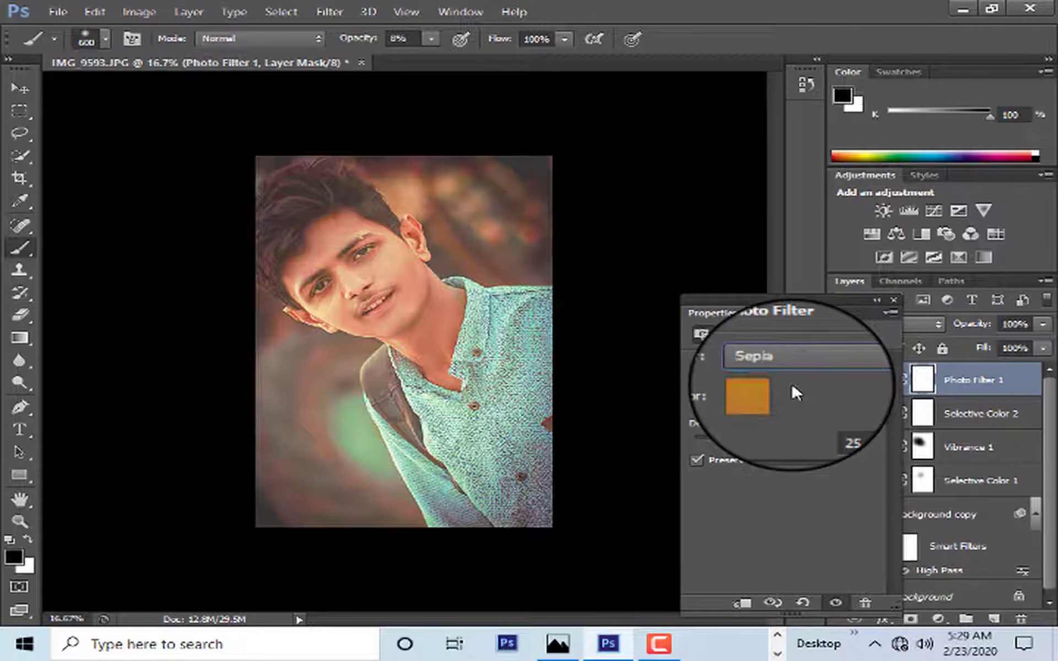
key("Down")
key("Up")
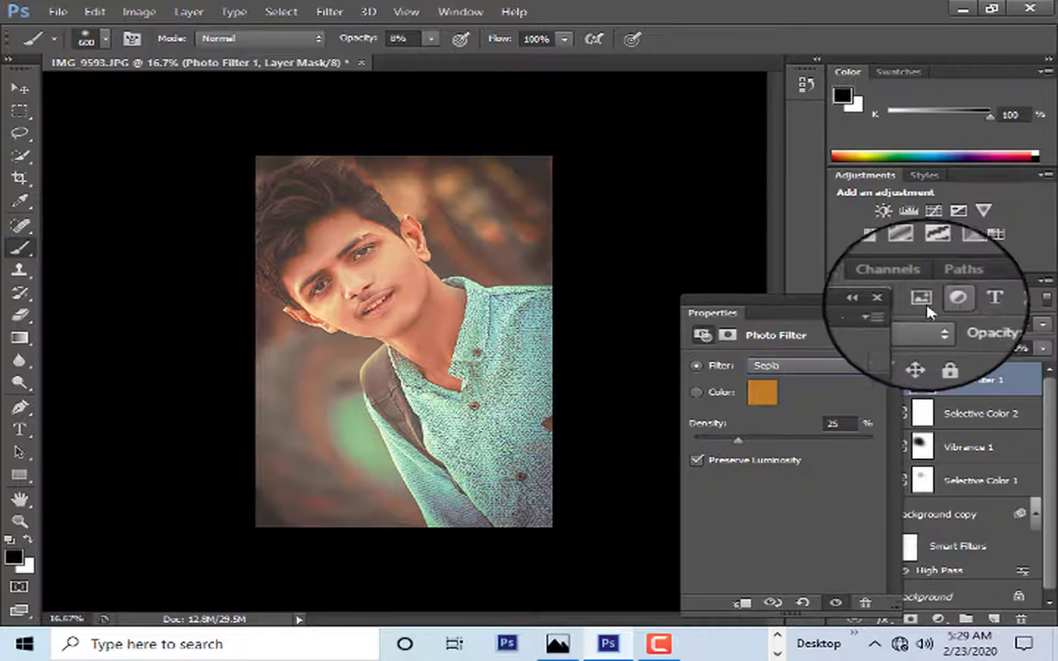
left_click(887, 300)
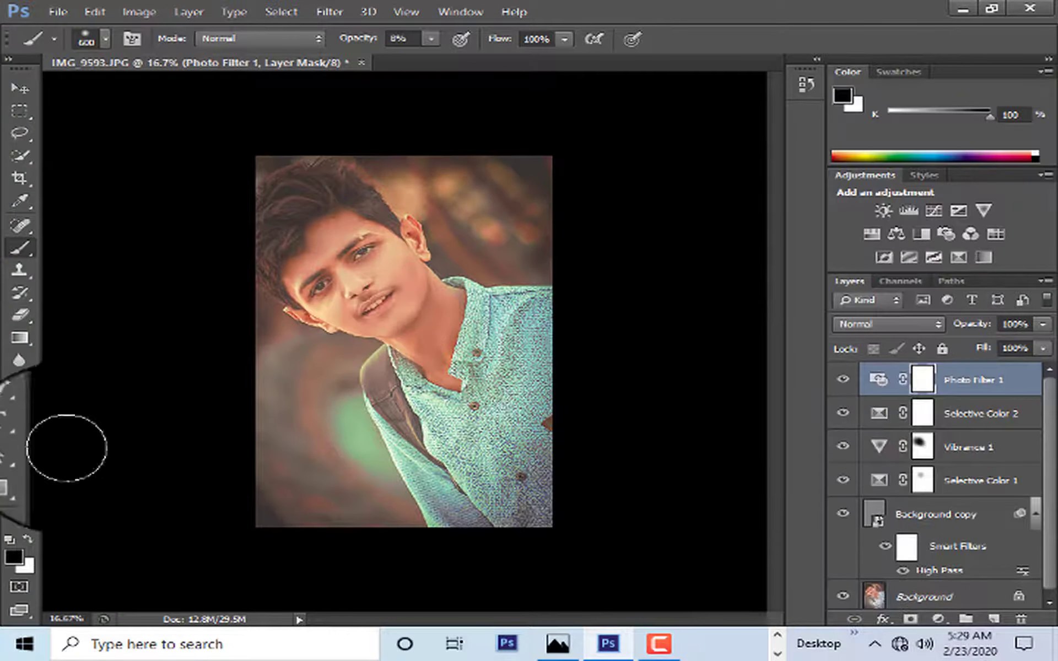
- Zoom the view in and out to review the whole graded portrait
left_click(25, 522)
left_click(448, 328)
right_click(319, 194)
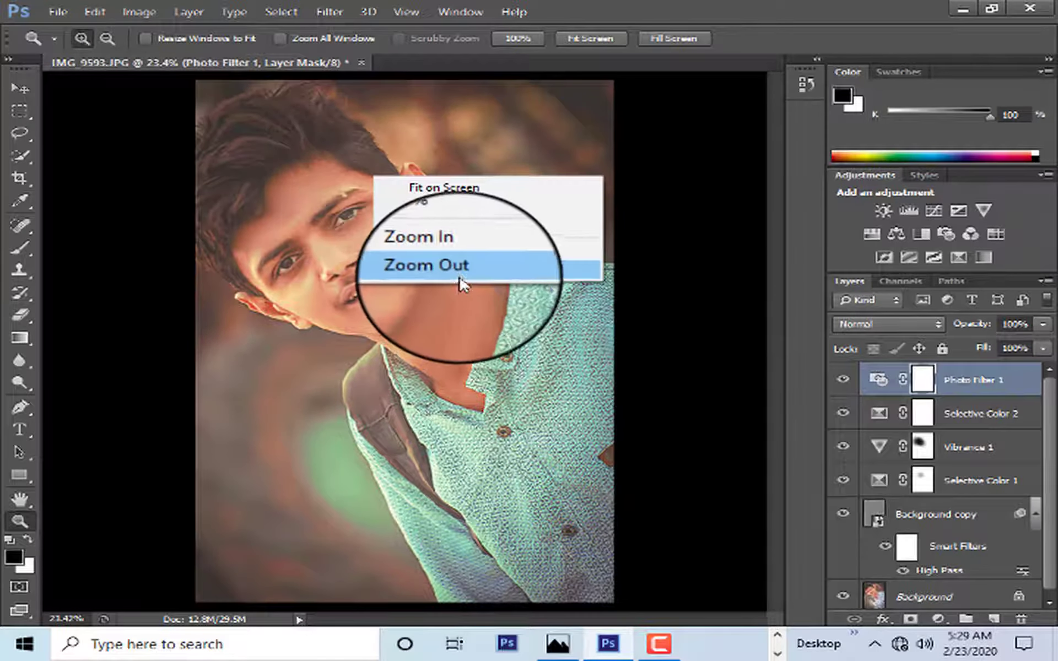
left_click(460, 281)
right_click(352, 309)
left_click(460, 406)
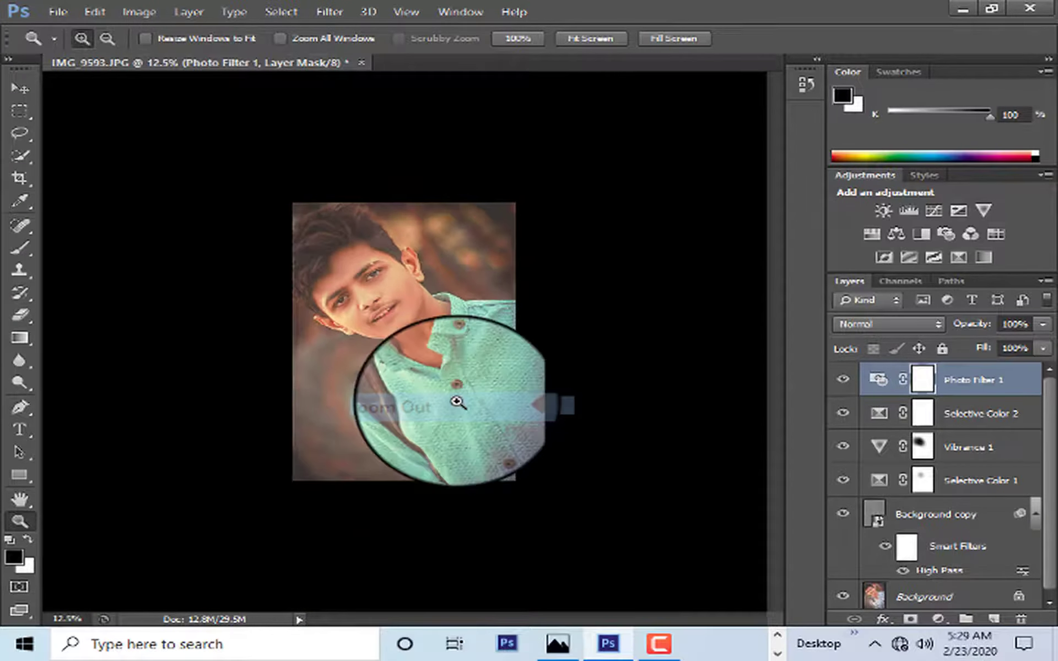
left_click(318, 296)
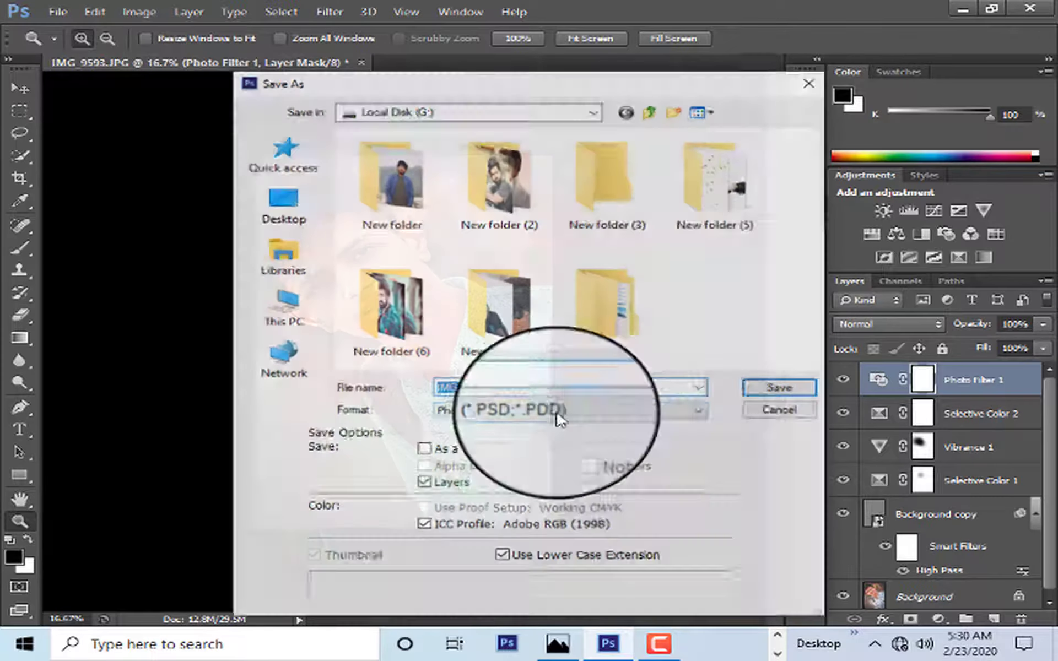
- Save a JPEG copy, replacing the existing file, then close the document without saving
key("ctrl+shift+s")
left_click(568, 410)
left_click(551, 261)
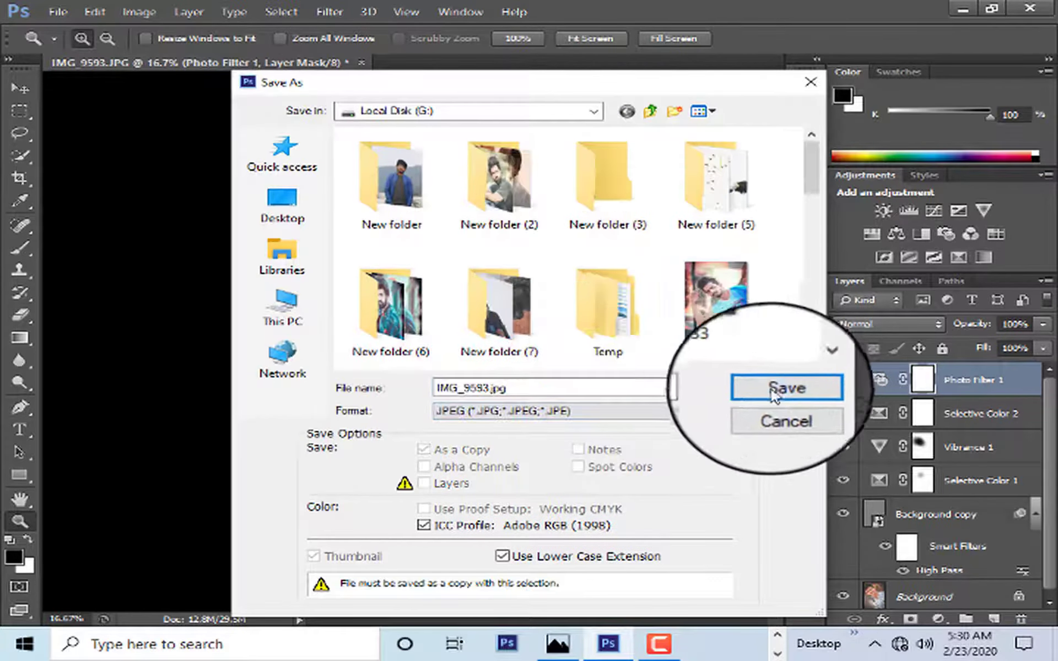
left_click(781, 388)
left_click(481, 255)
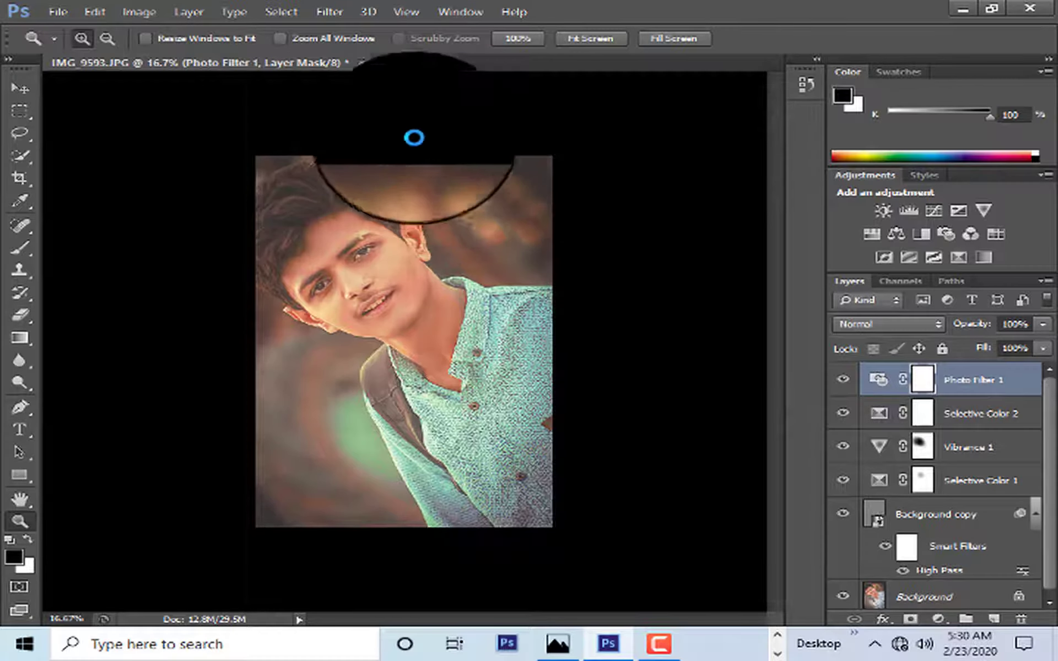
left_click(650, 158)
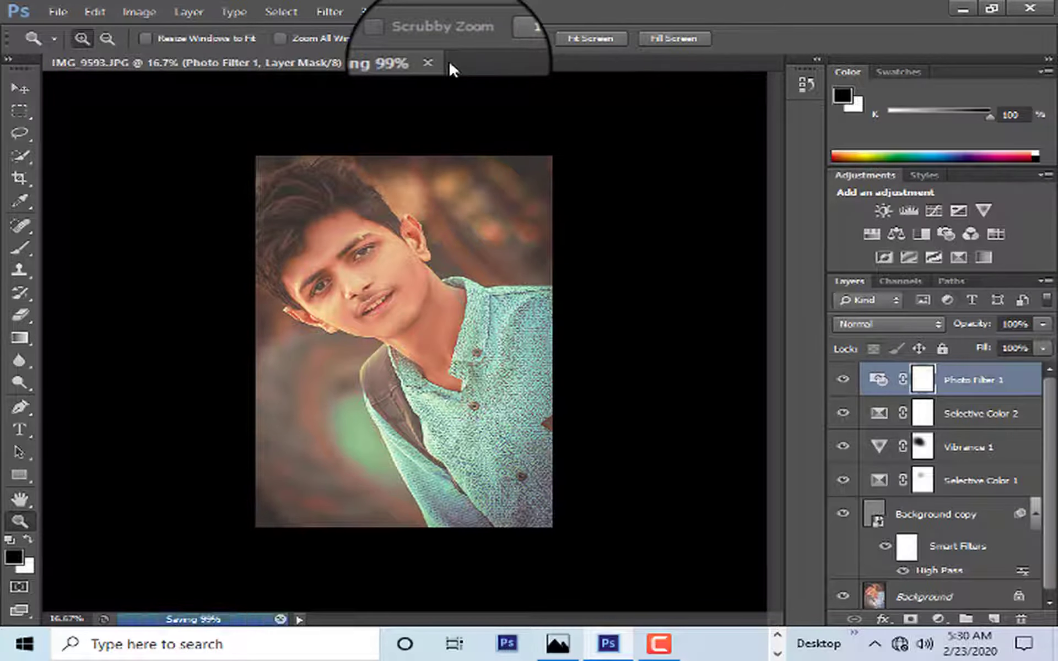
left_click(363, 61)
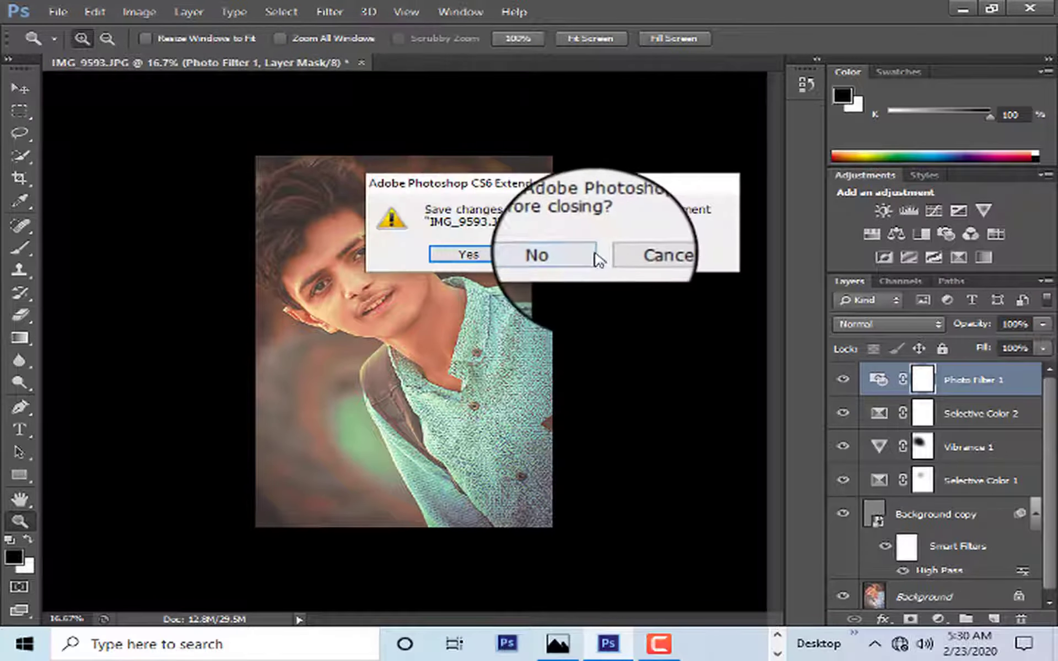
left_click(531, 254)
- Open the saved portrait JPEG into Camera Raw
double_click(587, 245)
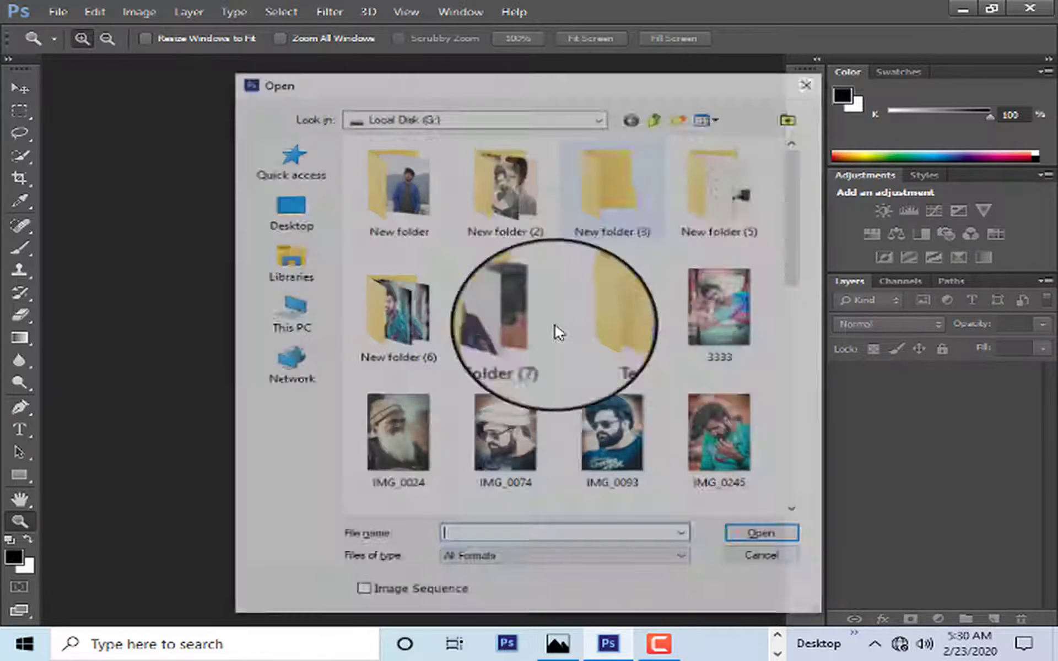
scroll(556, 330, "down", 5)
double_click(408, 440)
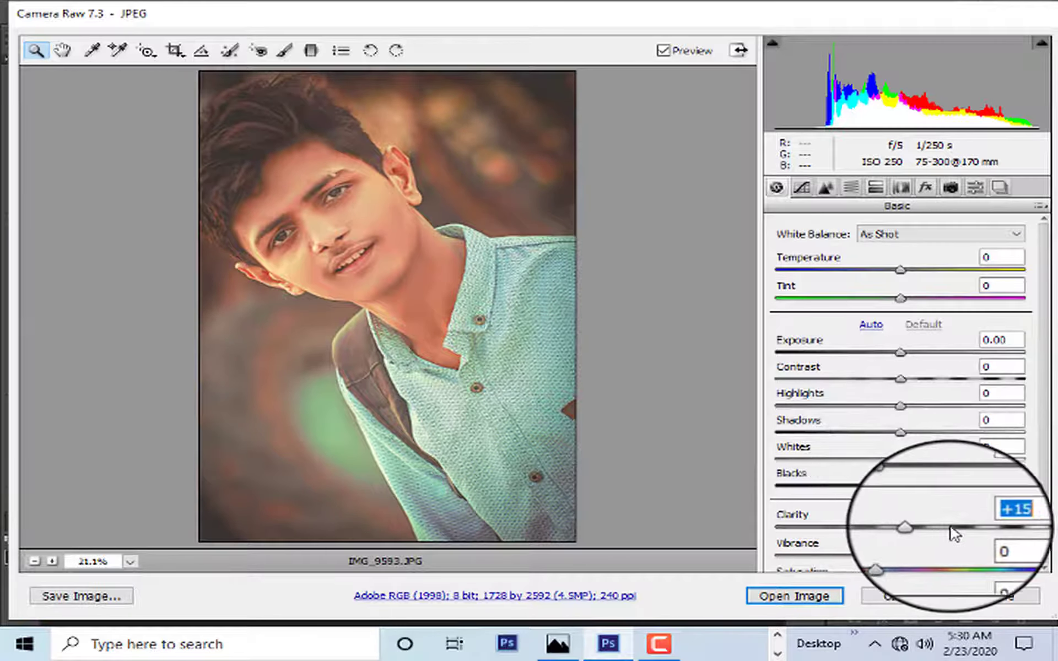
- Lift Shadows to +80 and Clarity to about +43, also raising highlights and blacks
left_click_drag(955, 529, 940, 528)
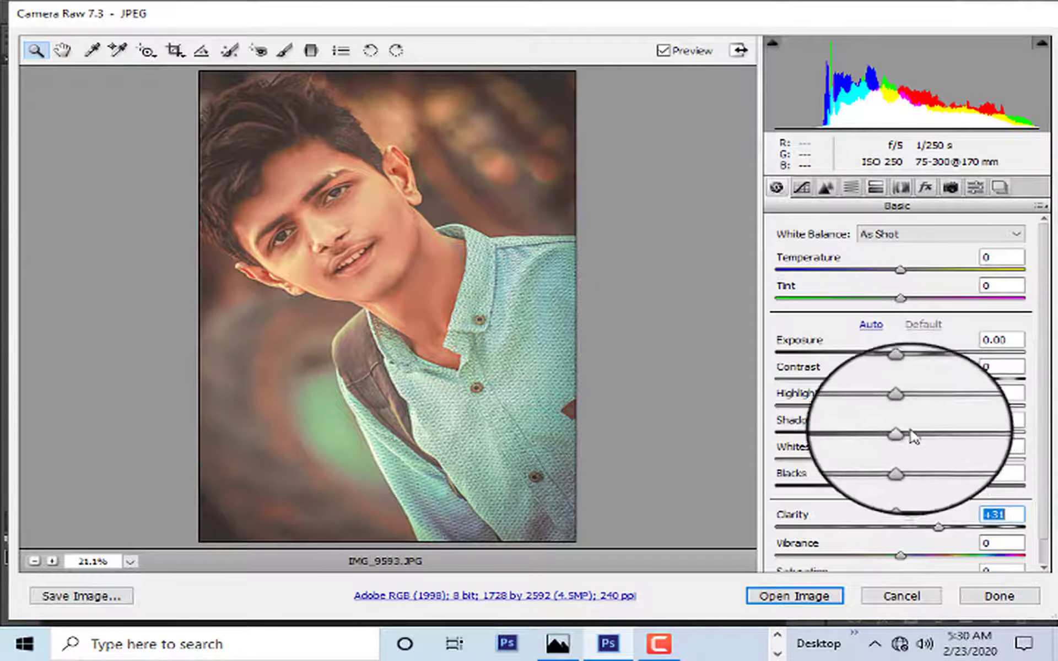
left_click_drag(912, 436, 1002, 438)
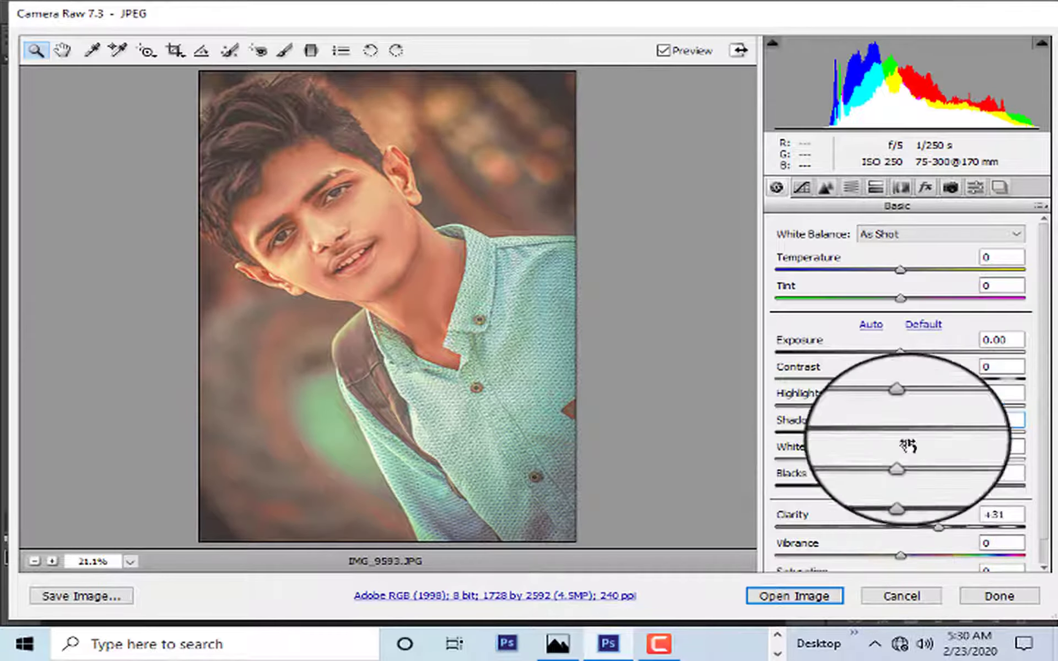
mouse_move(909, 409)
left_mouse_down()
mouse_move(992, 407)
mouse_move(894, 429)
left_mouse_up()
left_click_drag(899, 485, 986, 488)
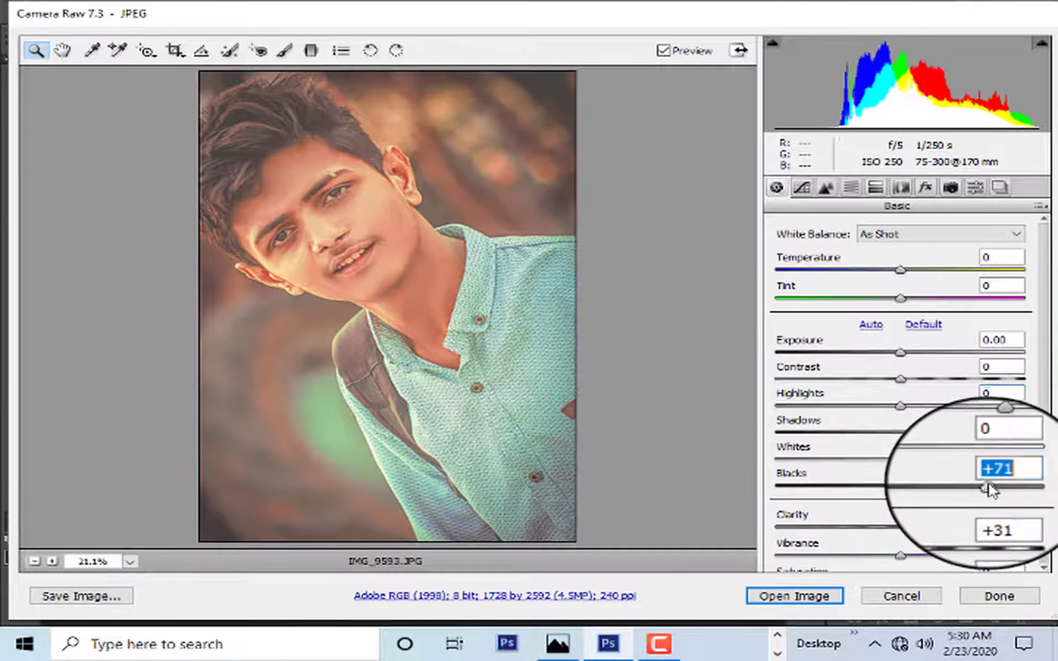
left_click_drag(933, 528, 961, 534)
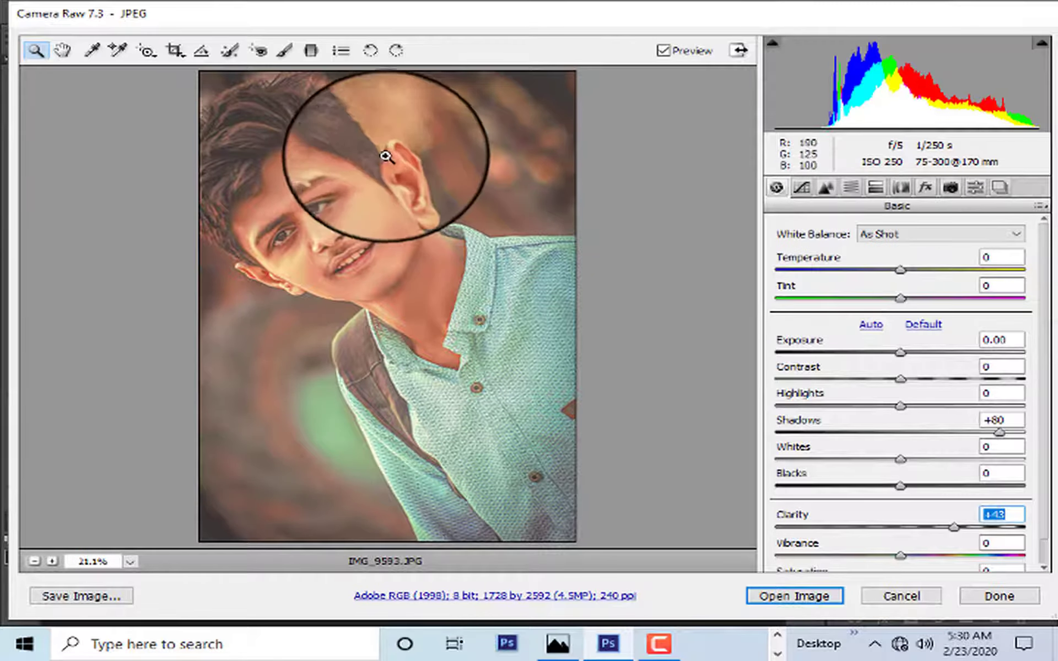
- Apply a -15 Post Crop Vignetting amount to darken the portrait's edges
left_click(925, 187)
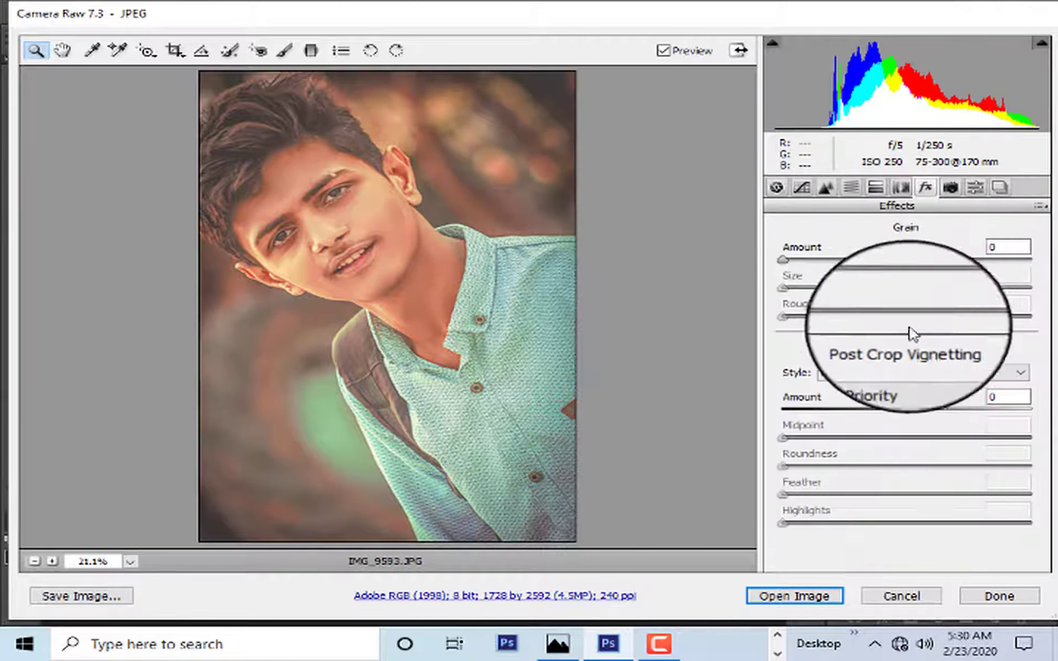
mouse_move(903, 411)
left_mouse_down()
mouse_move(842, 425)
mouse_move(881, 436)
left_mouse_up()
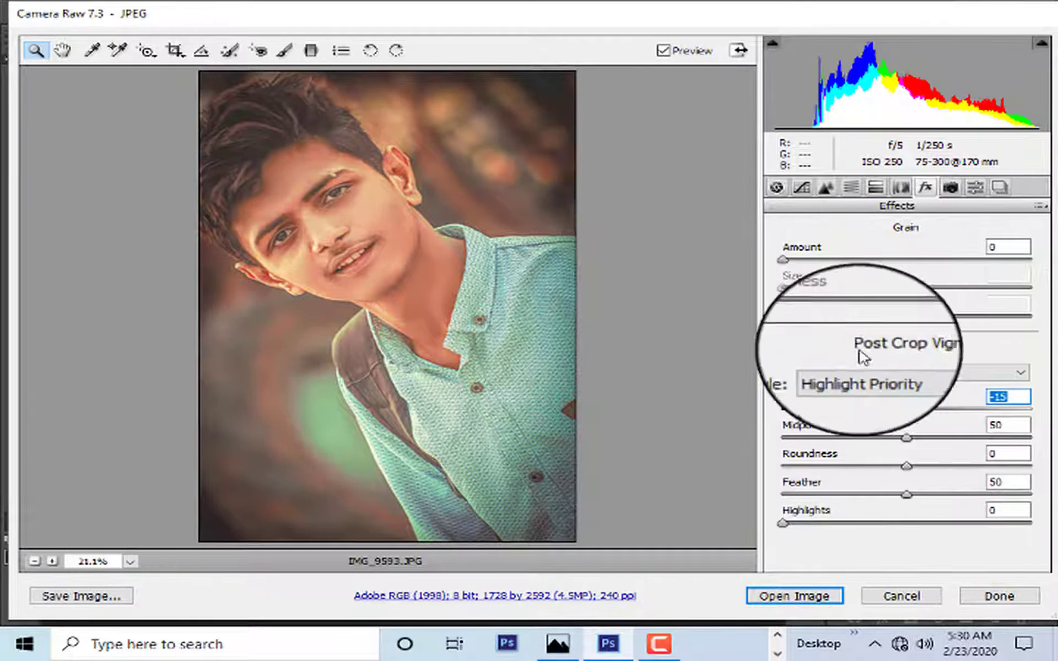
left_click(802, 188)
left_click(841, 197)
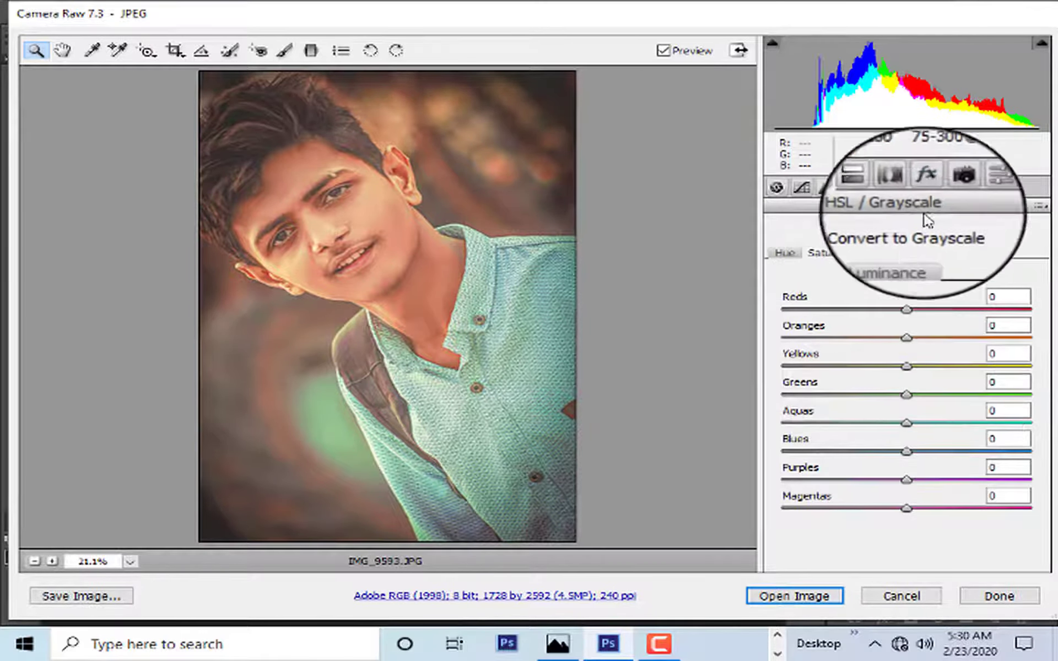
- Calibrate shadow tint -5, red hue -15, green hue -12/saturation -16, blue saturation +8
left_click(956, 188)
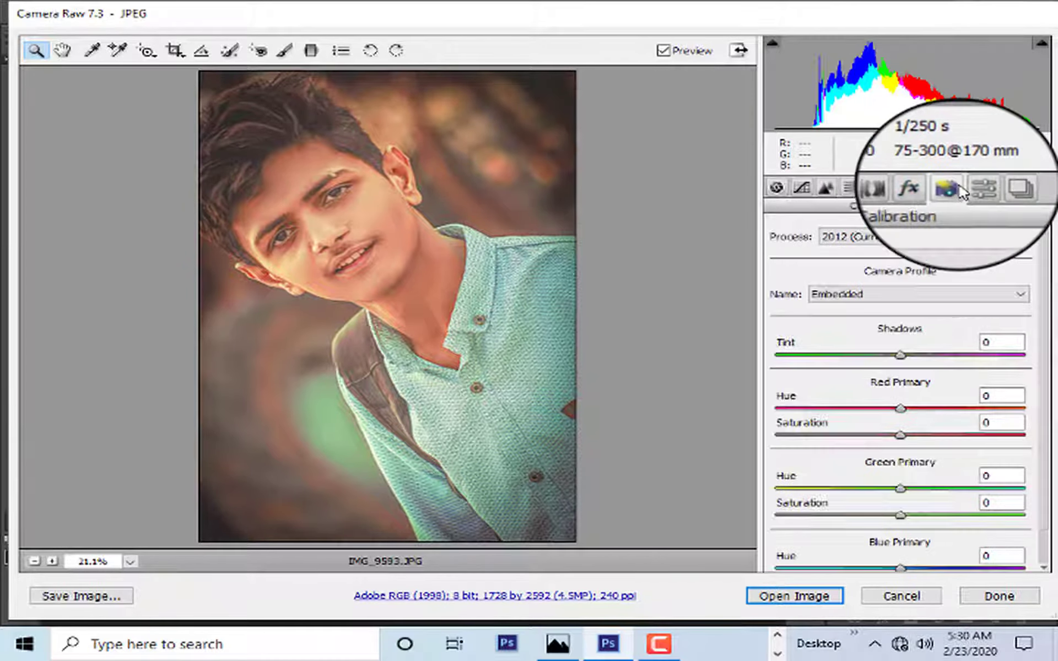
left_click(900, 355)
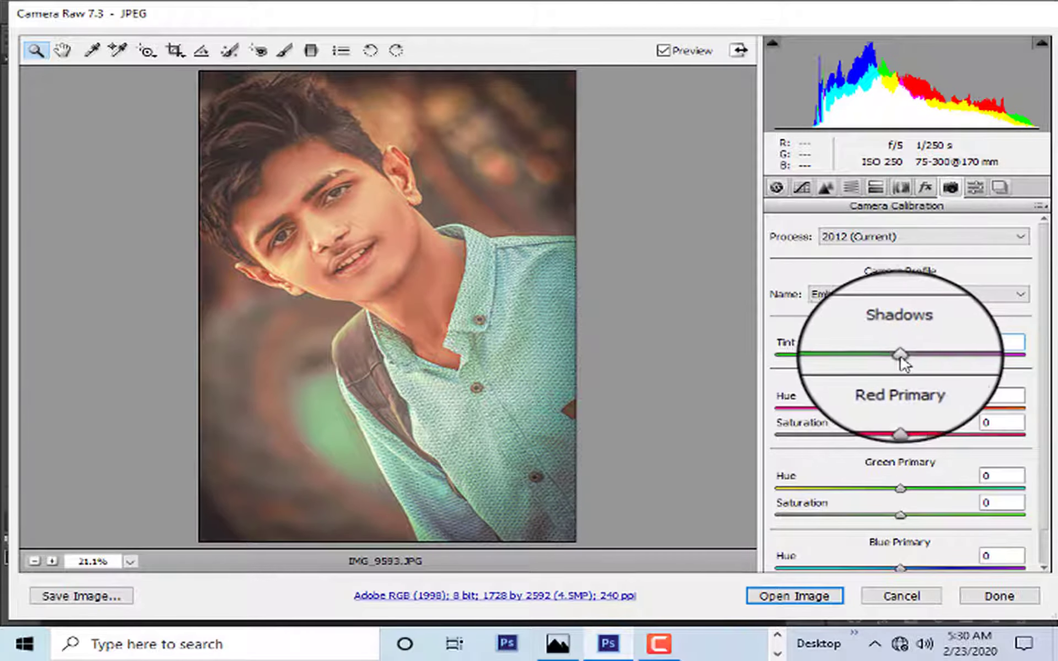
left_click_drag(875, 359, 911, 361)
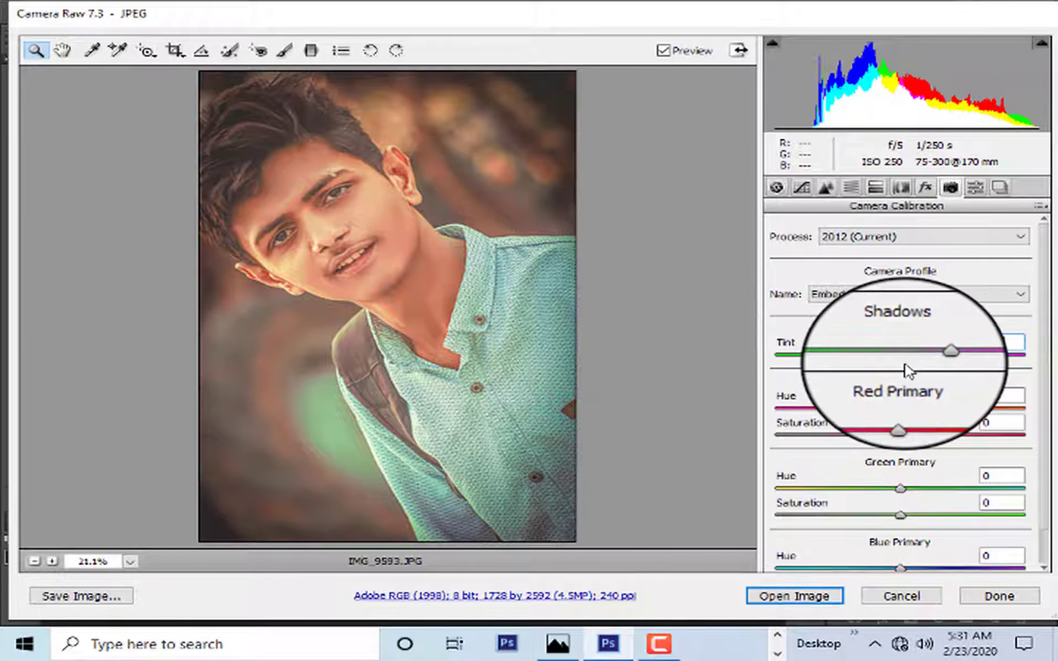
mouse_move(900, 407)
left_mouse_down()
mouse_move(949, 408)
mouse_move(848, 416)
mouse_move(886, 425)
left_mouse_up()
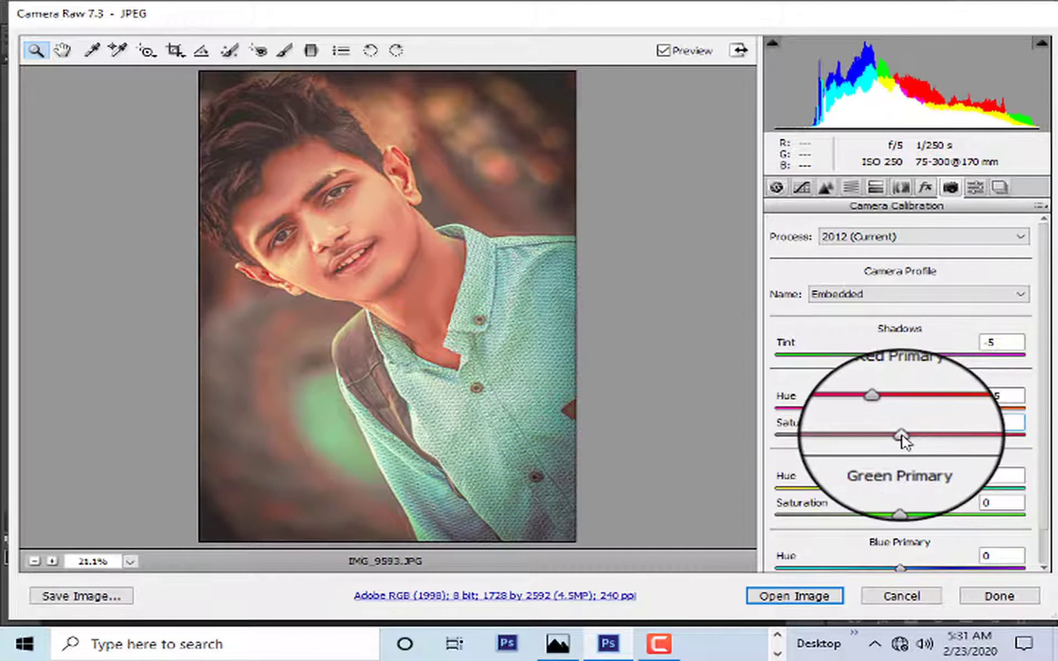
mouse_move(910, 489)
left_mouse_down()
mouse_move(837, 491)
mouse_move(897, 496)
mouse_move(802, 515)
mouse_move(850, 518)
mouse_move(784, 516)
mouse_move(878, 516)
left_mouse_up()
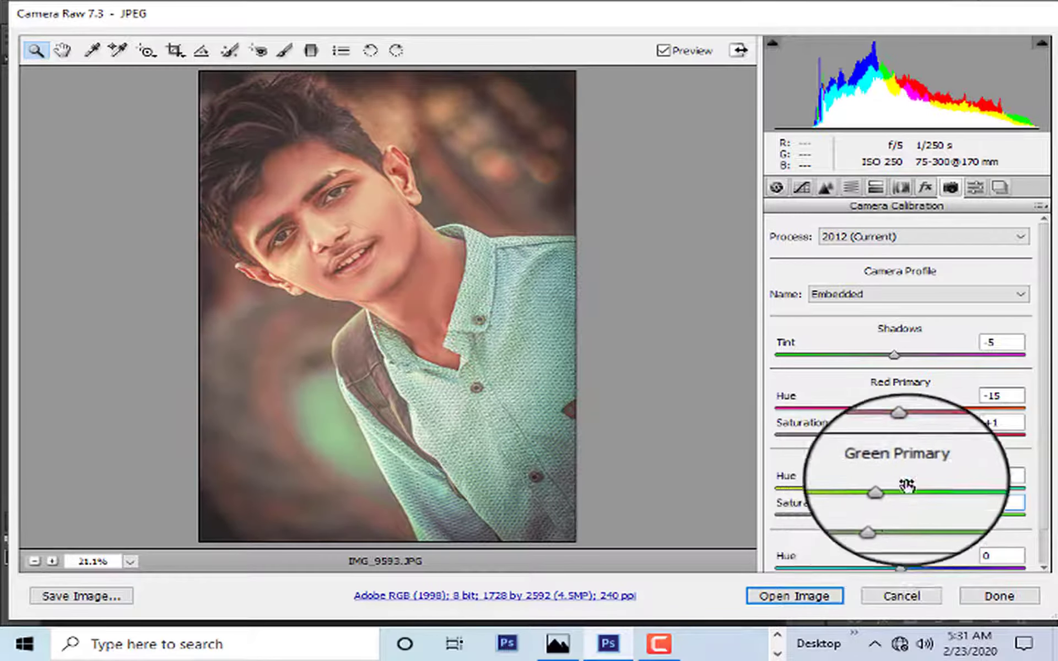
scroll(906, 484, "down", 2)
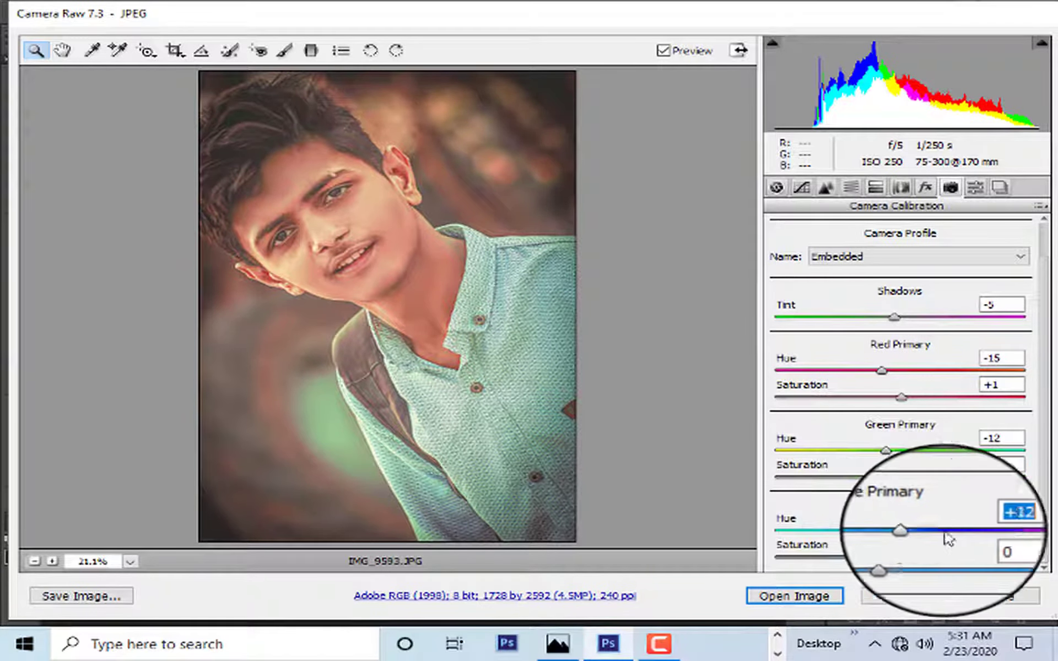
mouse_move(916, 530)
left_mouse_down()
mouse_move(803, 530)
mouse_move(875, 530)
mouse_move(887, 567)
left_mouse_up()
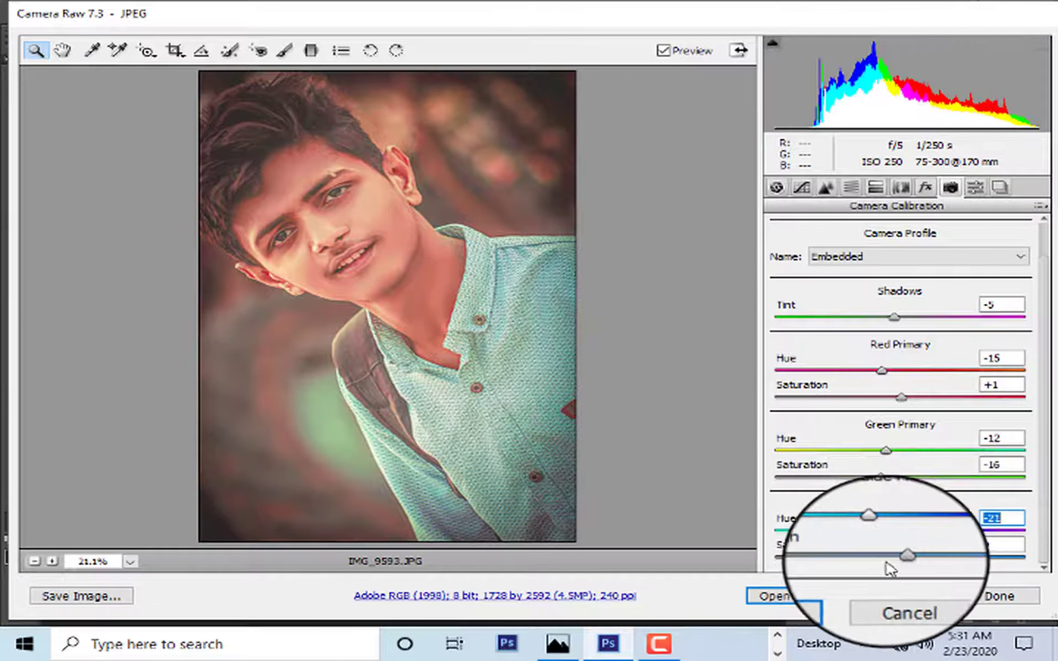
left_click(915, 562)
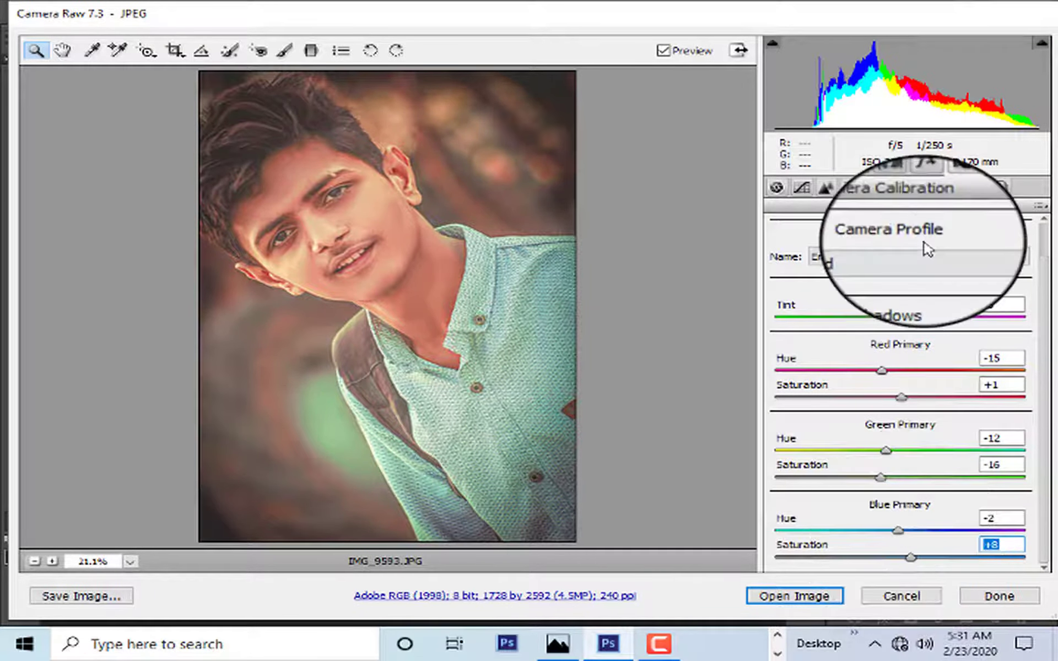
- Set HSL Blues hue +3 and Greens hue +24, then open the result in Photoshop
left_click(850, 188)
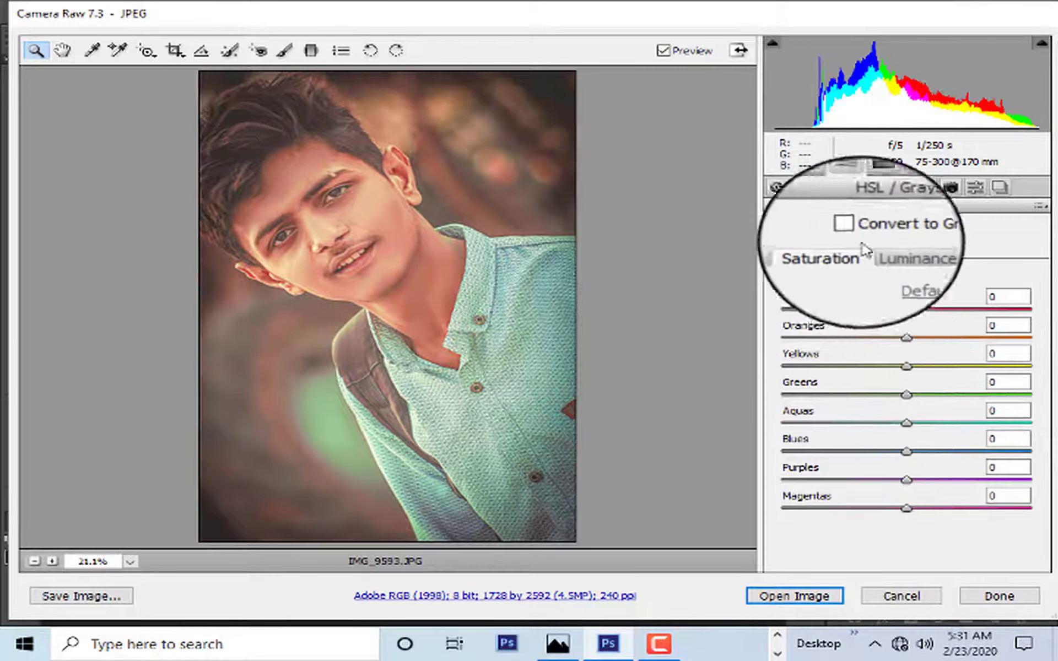
left_click(785, 252)
left_click_drag(906, 452, 921, 451)
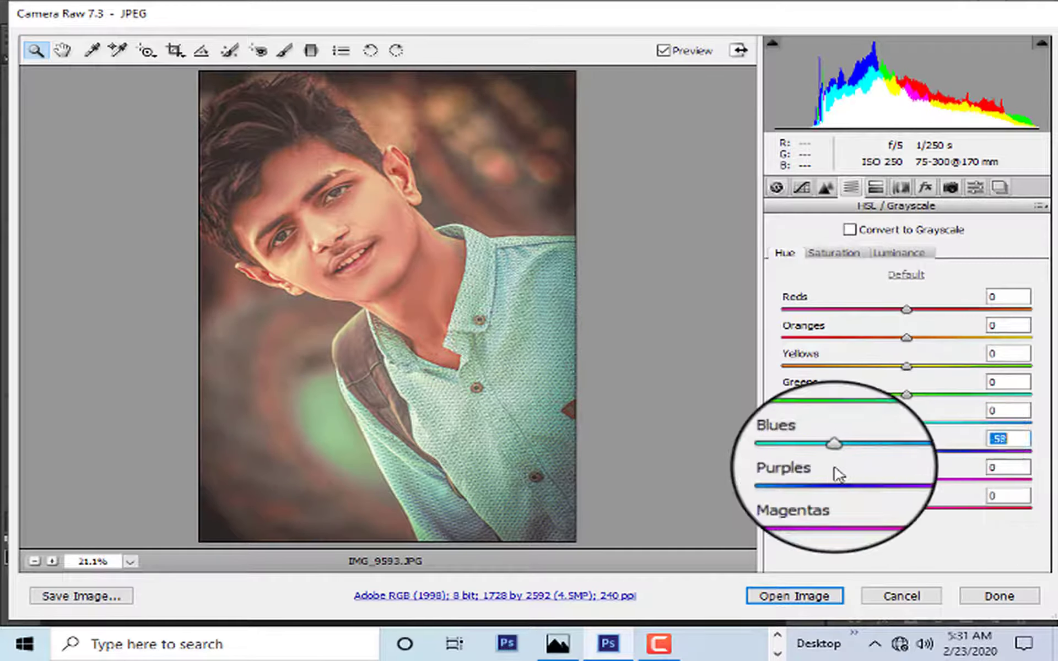
left_click_drag(906, 394, 1016, 394)
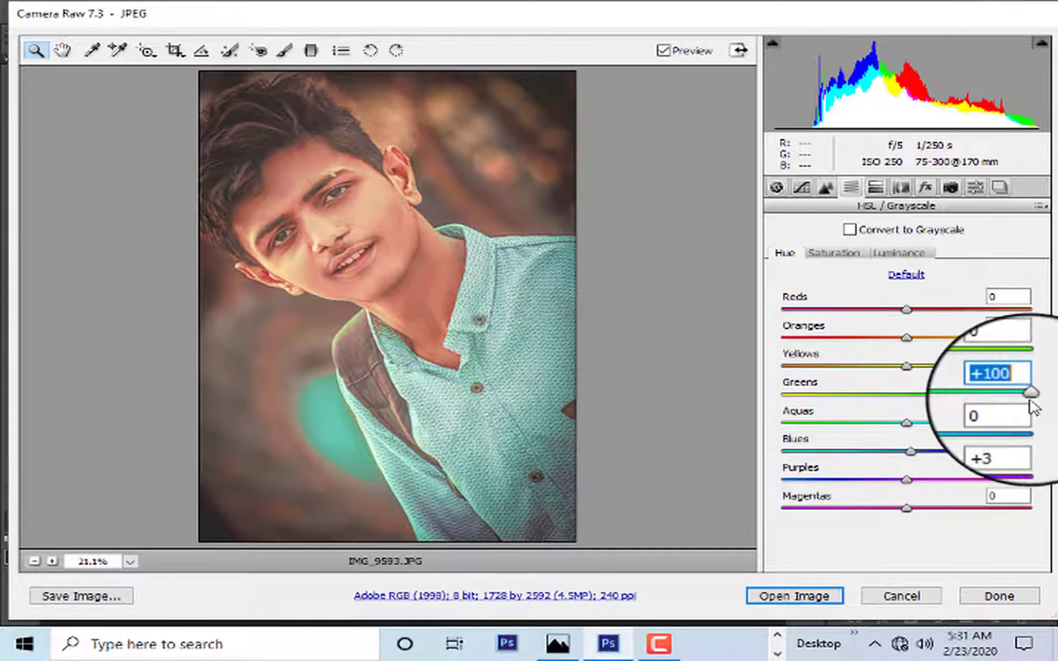
left_click(937, 394)
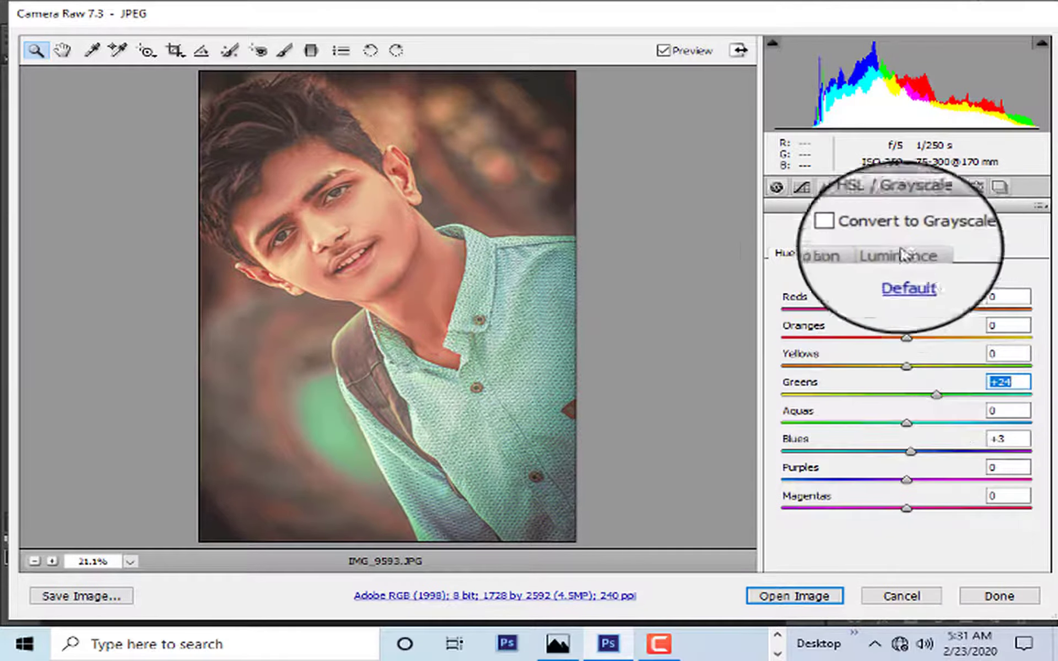
left_click(826, 187)
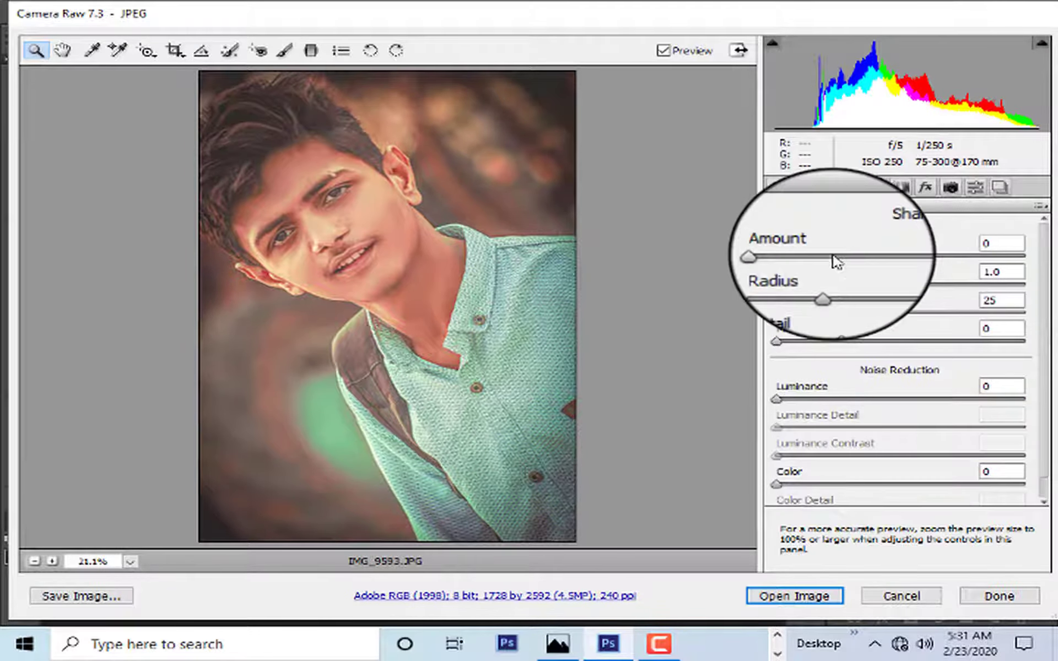
left_click(794, 597)
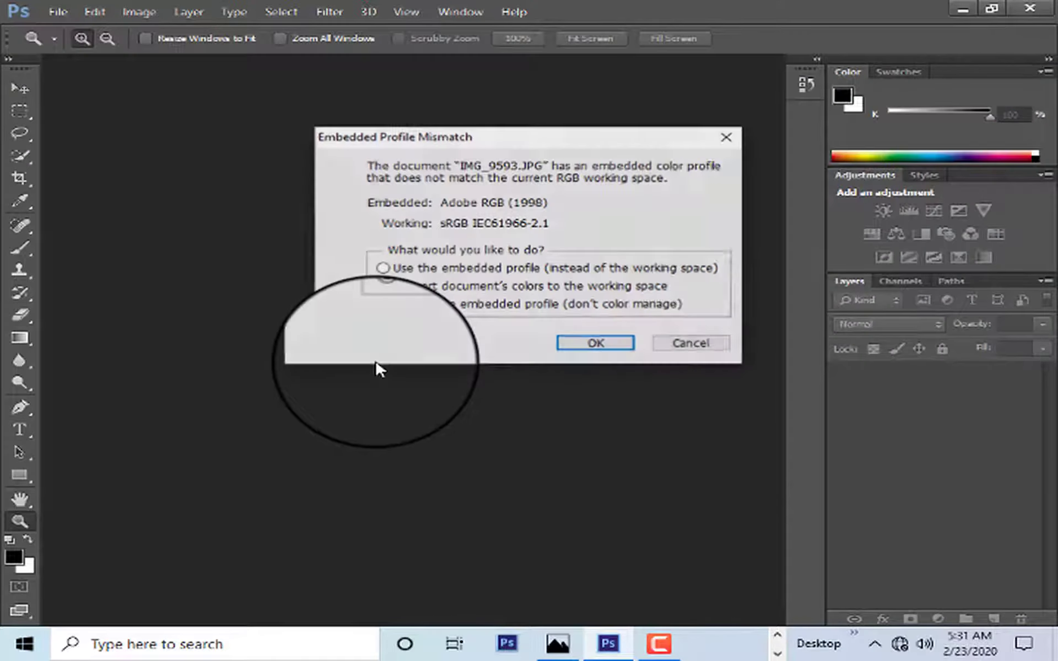
- Keep the embedded colour profile and zoom out to view the whole portrait
left_click(382, 268)
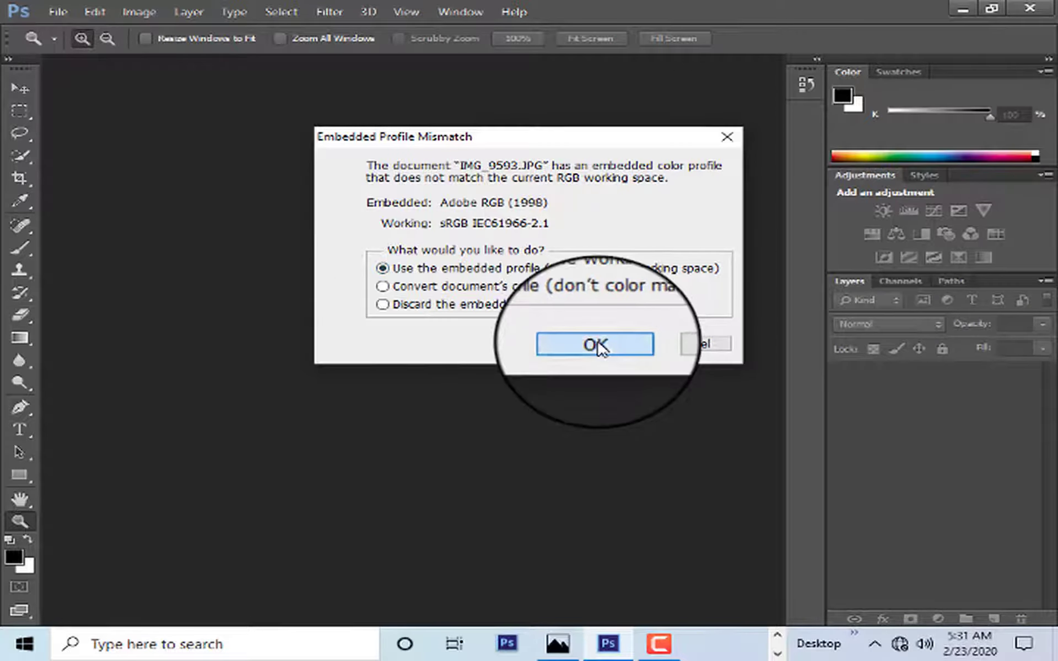
left_click(592, 346)
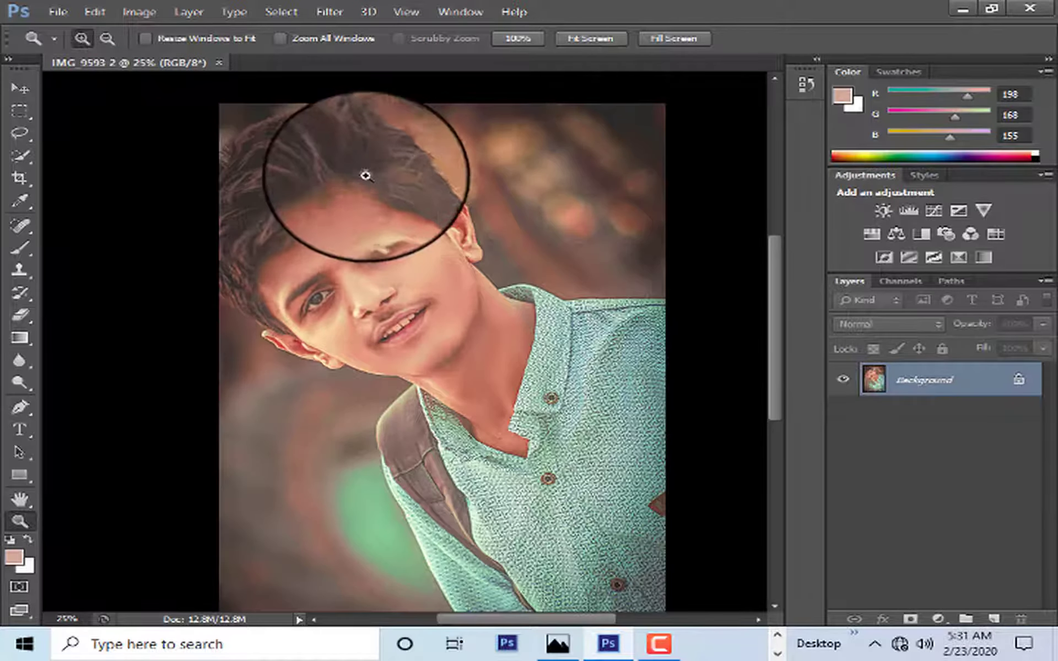
right_click(365, 177)
right_click(393, 237)
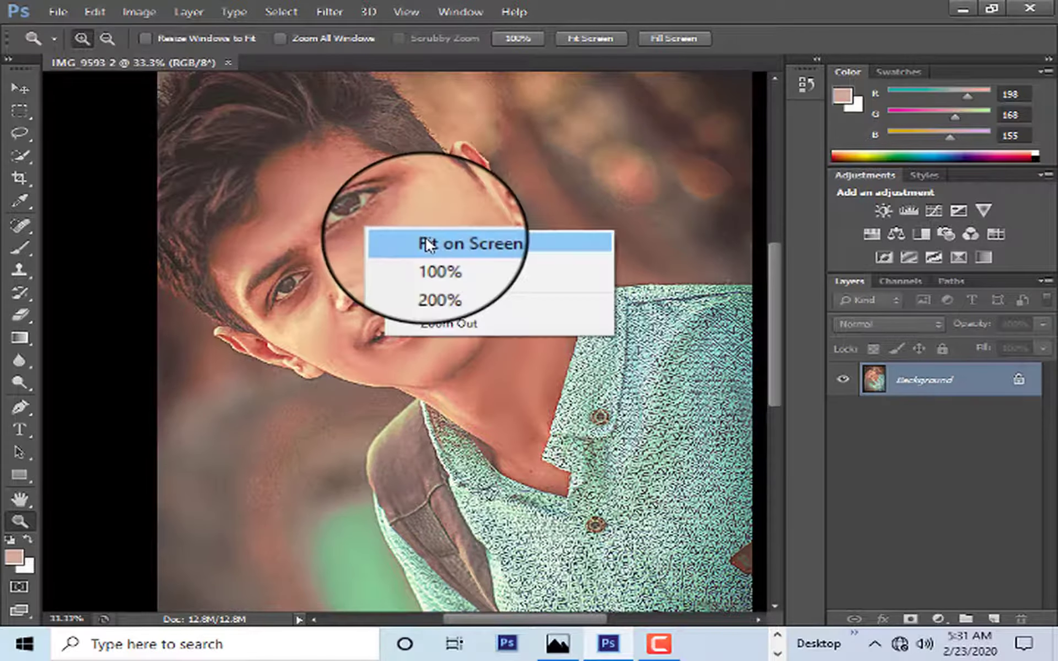
left_click(380, 213)
right_click(380, 204)
left_click(436, 274)
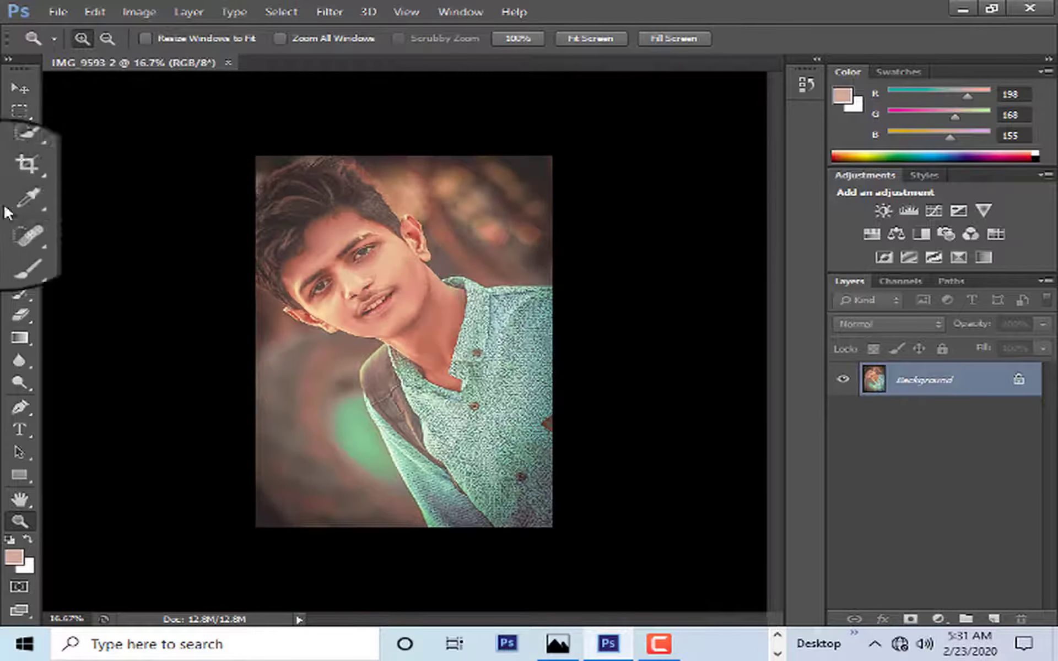
- Fill a thin vertical marquee strip at lower left with pale gold #e3cb99
left_click(19, 111)
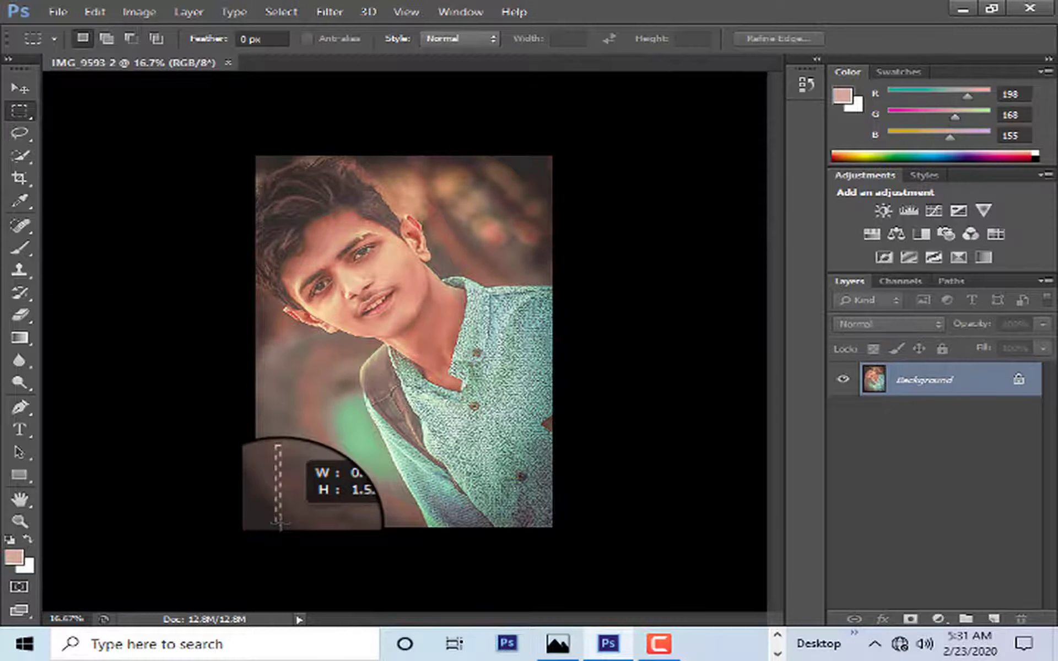
left_click_drag(280, 524, 280, 523)
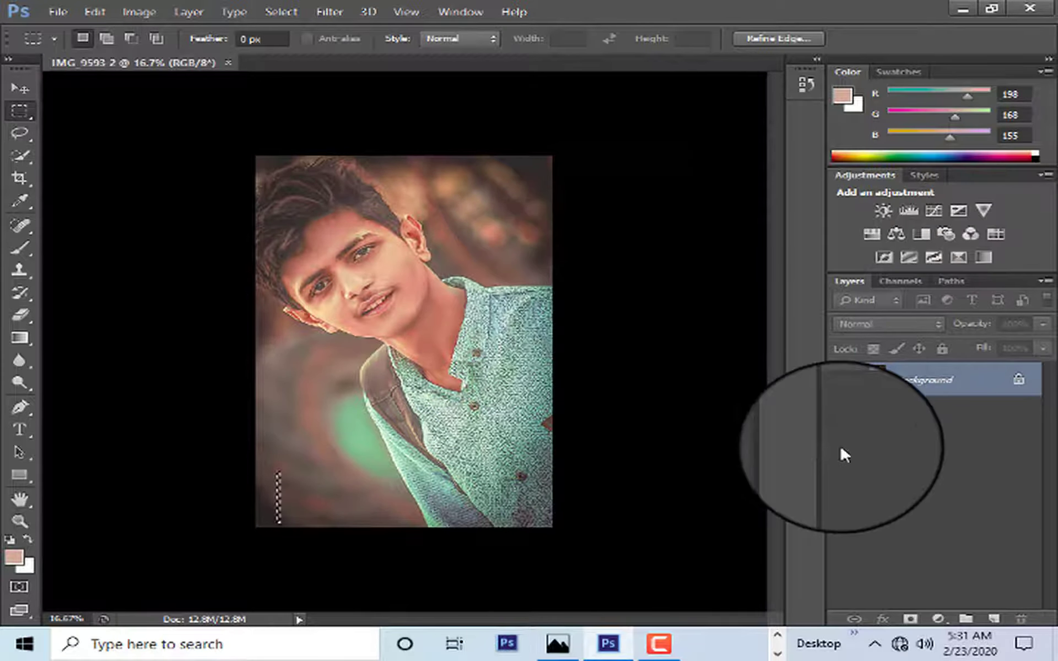
key("shift+F5")
left_click(501, 193)
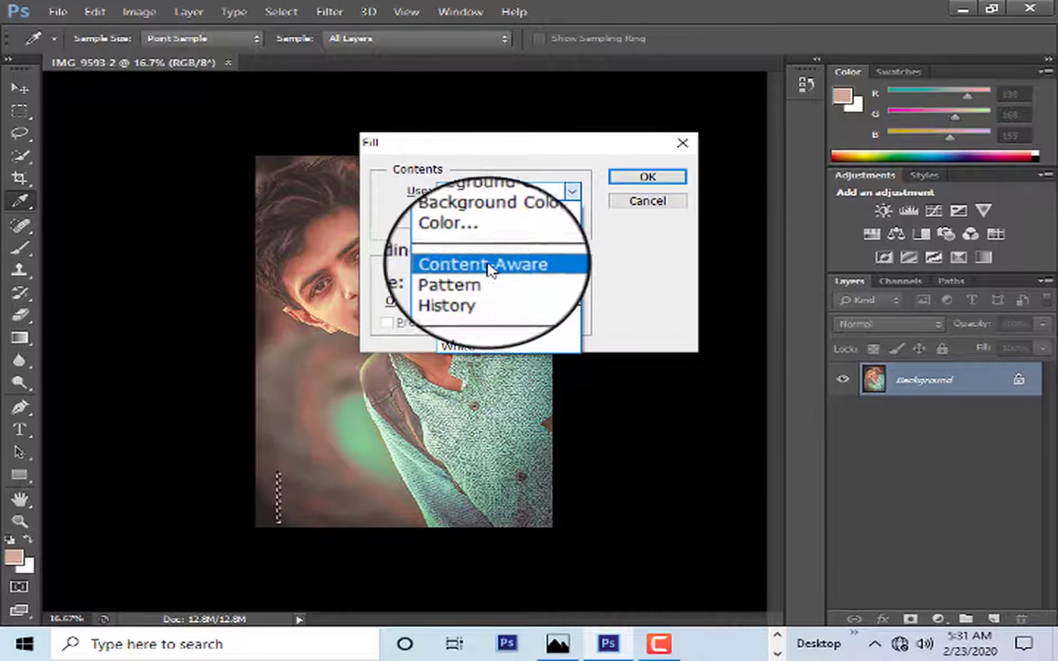
left_click(463, 229)
left_click(343, 229)
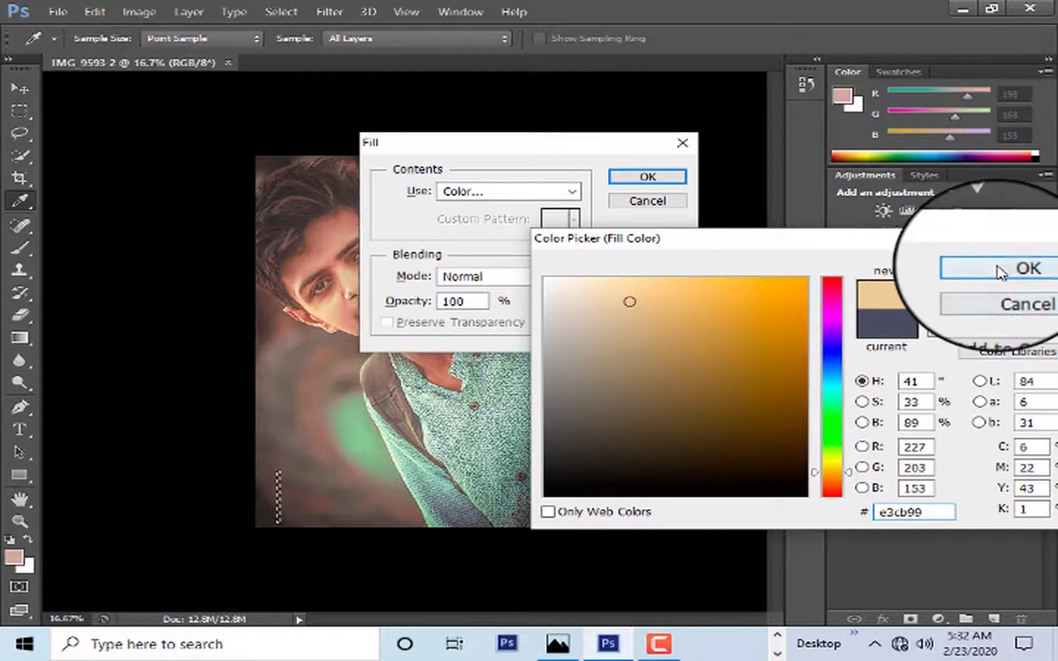
left_click(1018, 267)
left_click(647, 177)
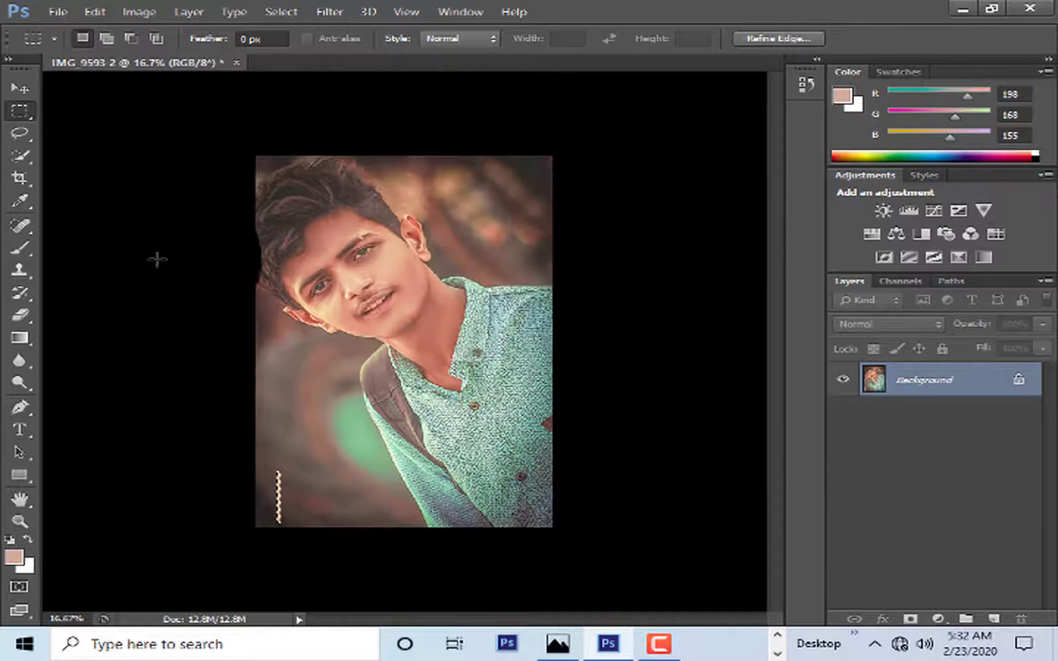
- Move the strip to the upper-right edge and fill it with the same colour
left_click(22, 87)
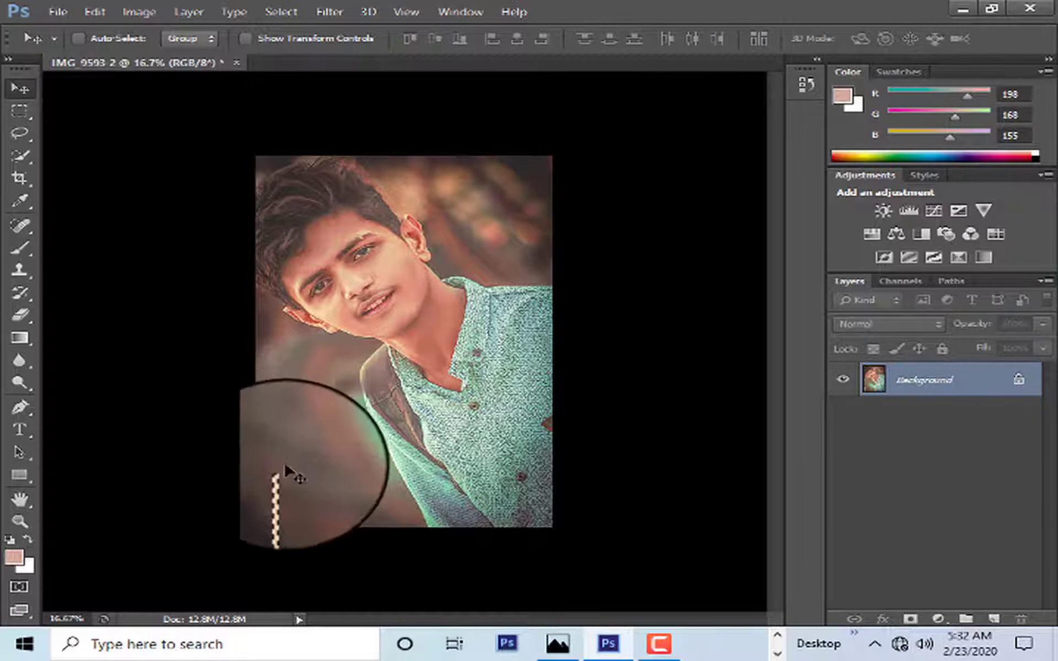
left_click_drag(279, 483, 435, 243)
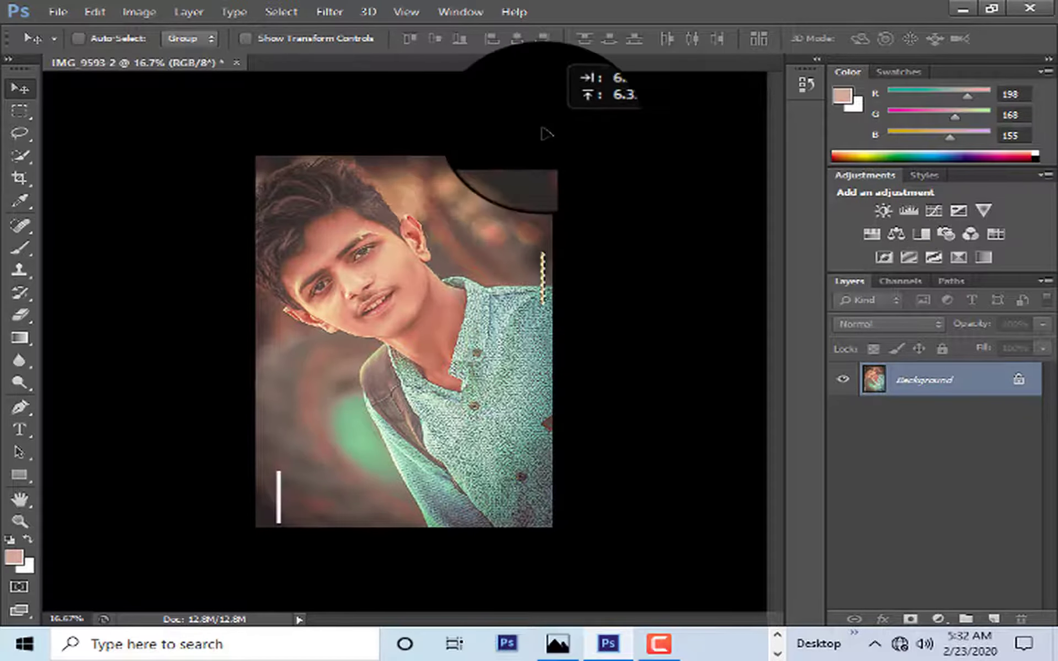
mouse_move(435, 243)
left_mouse_down()
mouse_move(533, 101)
mouse_move(535, 281)
mouse_move(533, 205)
left_mouse_up()
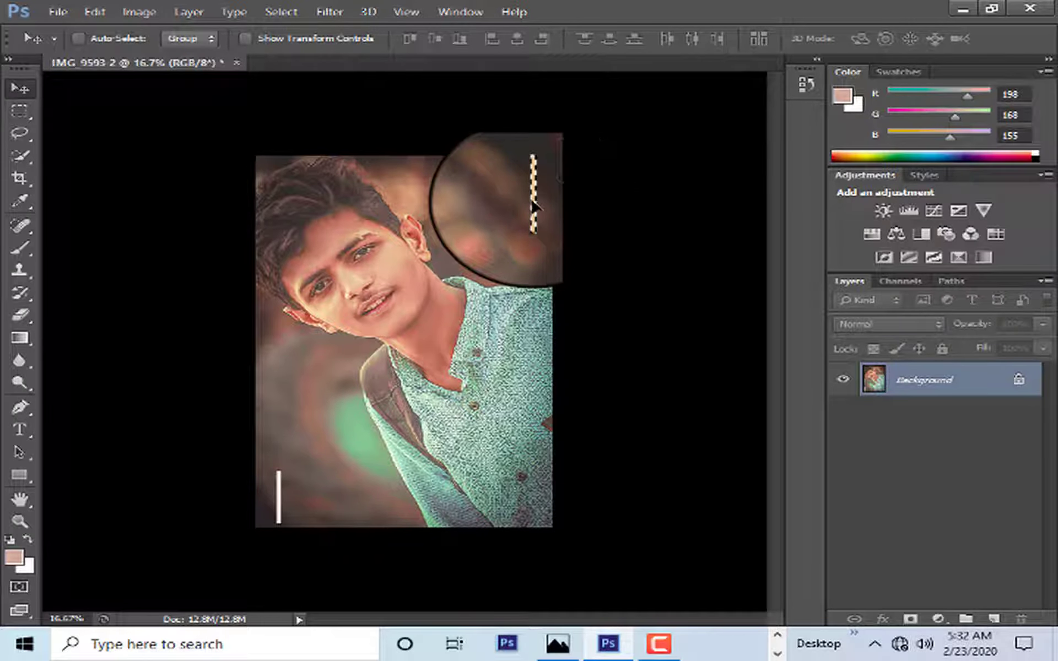
key("shift+F5")
left_click(652, 177)
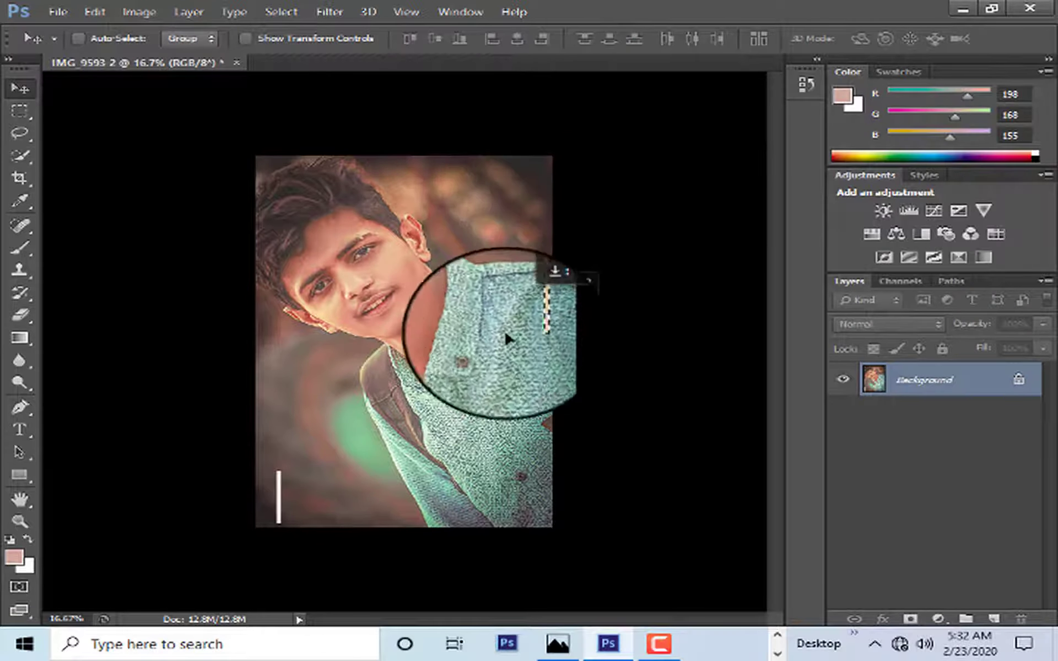
- Move the strip down the right edge and refill it, then open the History panel
key("i")
key("shift+F5")
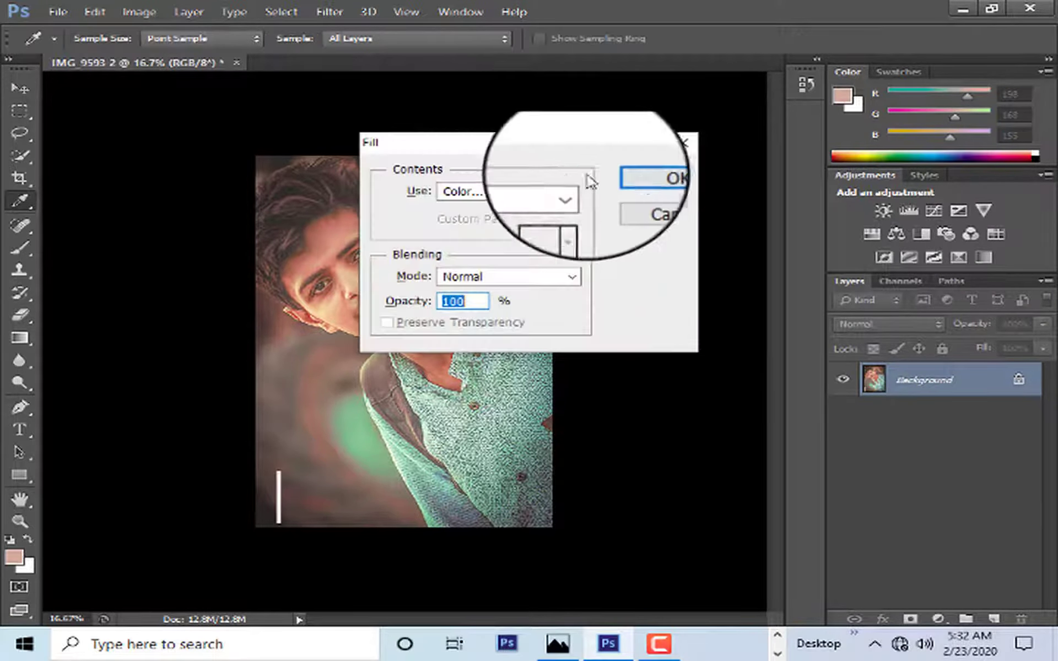
key("Return")
key("v")
left_click_drag(537, 232, 532, 325)
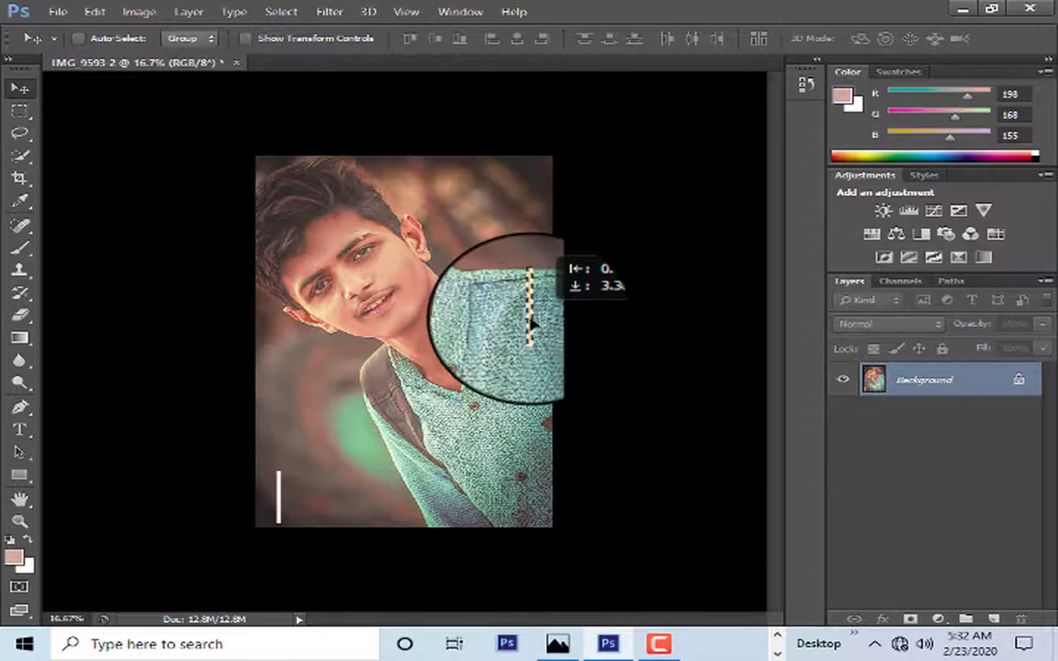
key("i")
key("shift+F5")
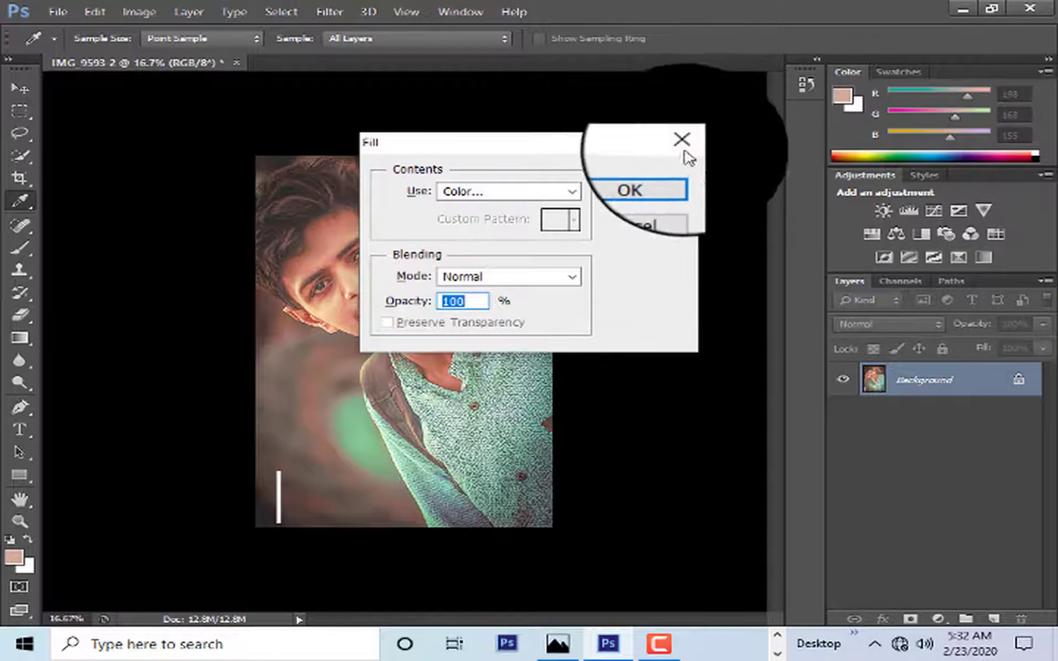
key("Return")
key("v")
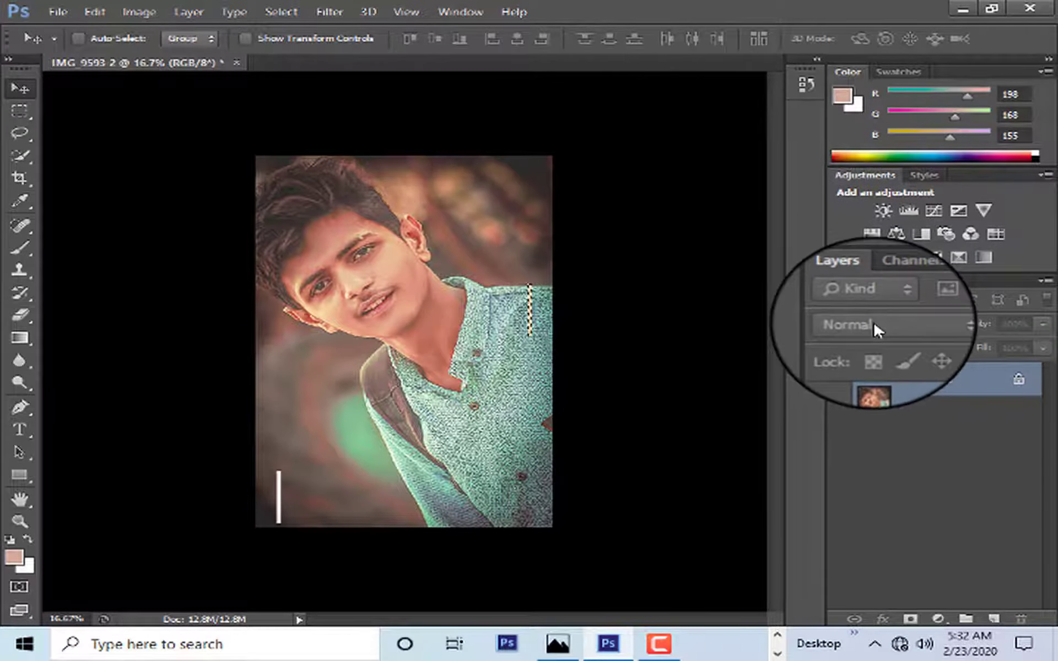
key("i")
key("shift+F5")
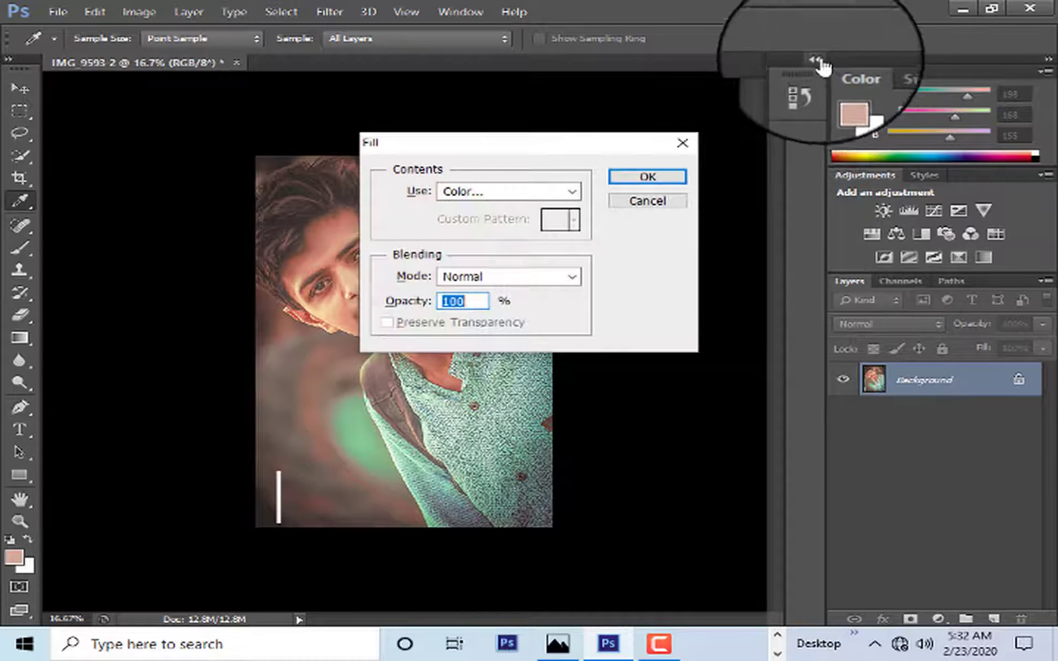
left_click(817, 60)
key("Escape")
- Revert the image to the original IMG_9593 history snapshot
key("v")
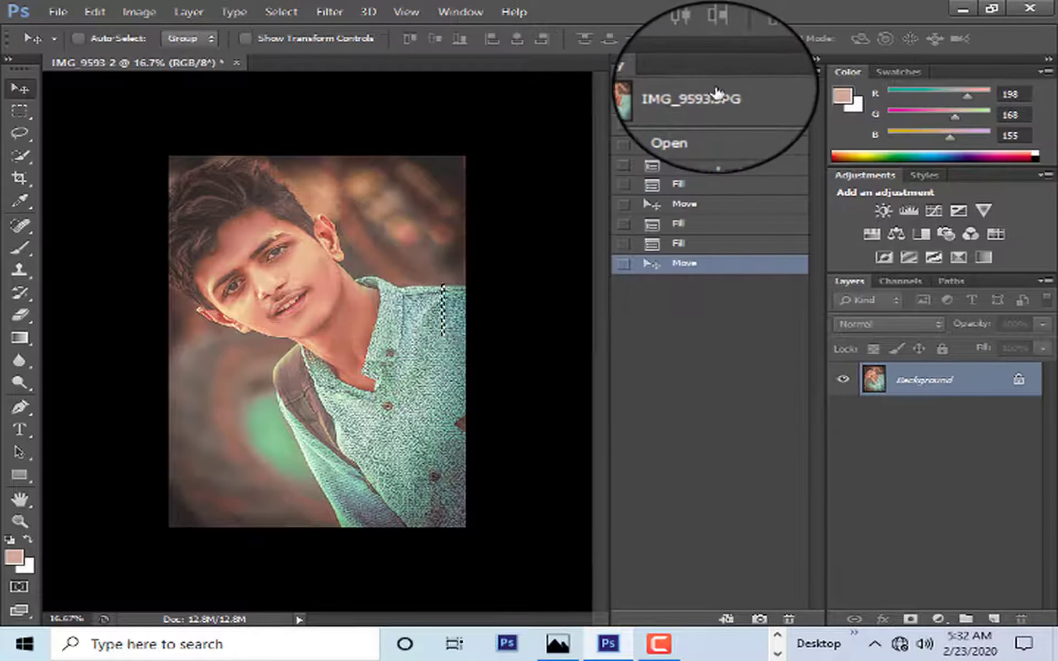
left_click(717, 98)
left_click(816, 60)
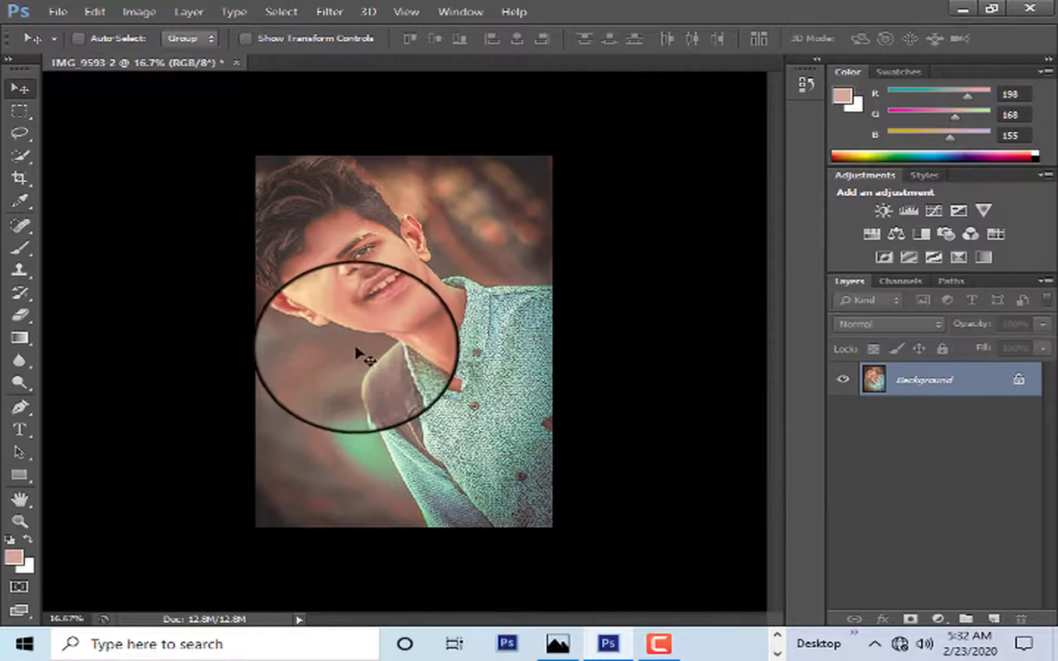
- Fill a thin vertical strip at the upper right with pale gold
left_click(20, 110)
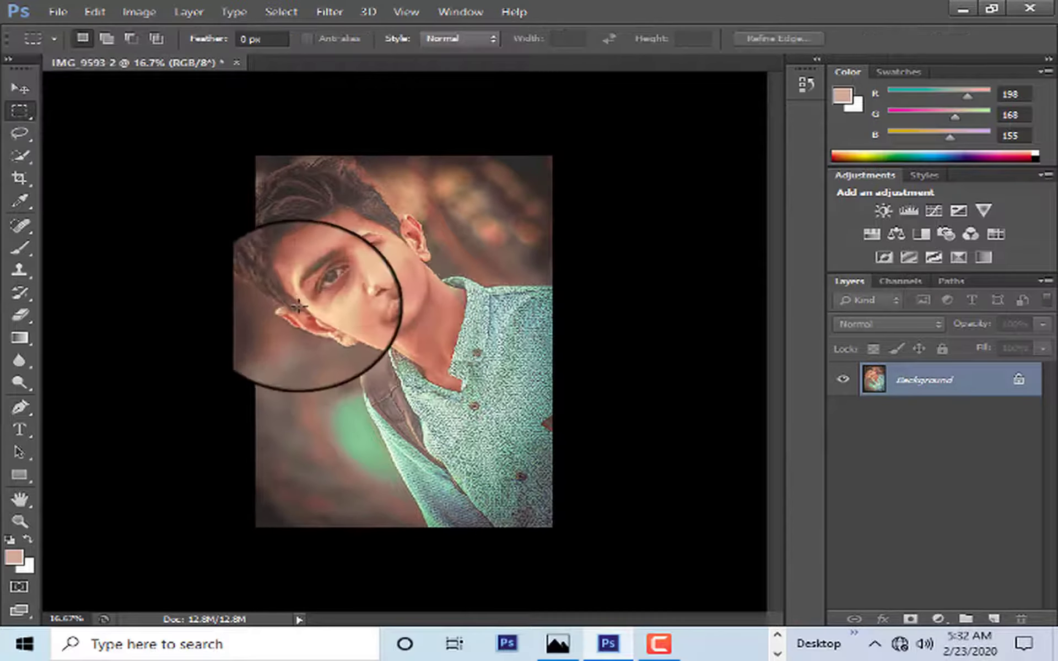
left_click_drag(537, 140, 537, 218)
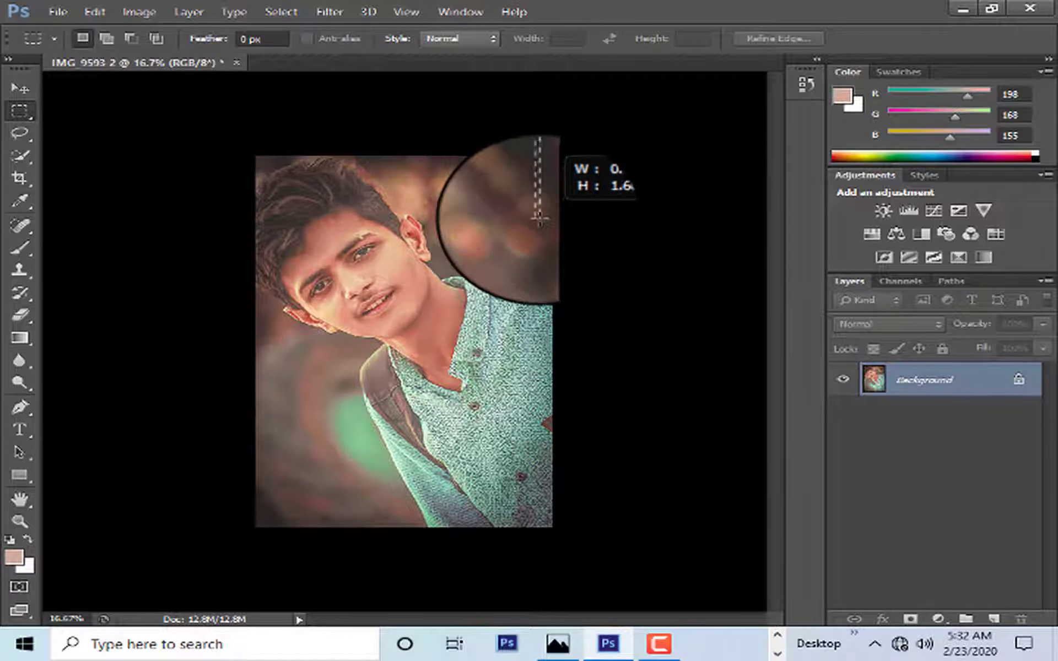
key("i")
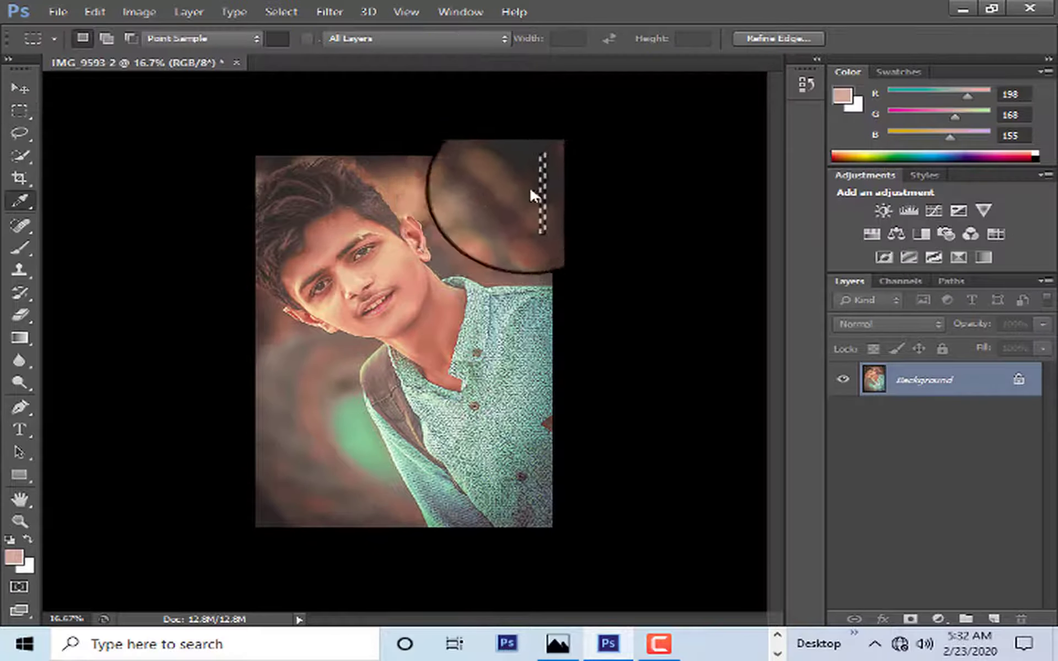
key("shift+F5")
left_click(664, 175)
- Place the strip near the lower-left corner and fill it with pale gold
key("m")
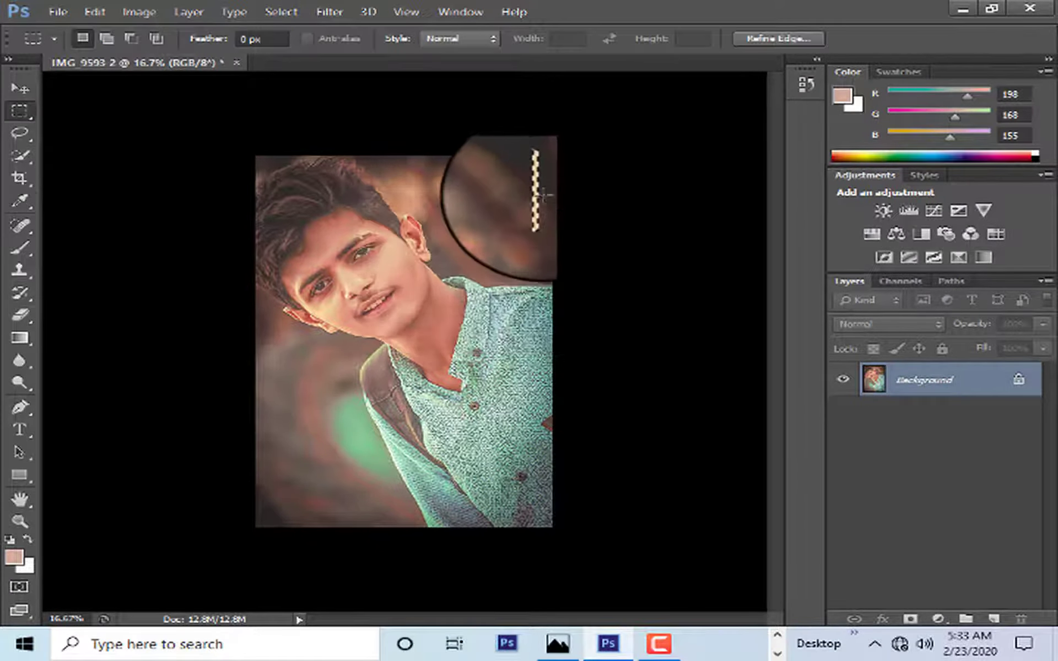
left_click_drag(542, 208, 279, 492)
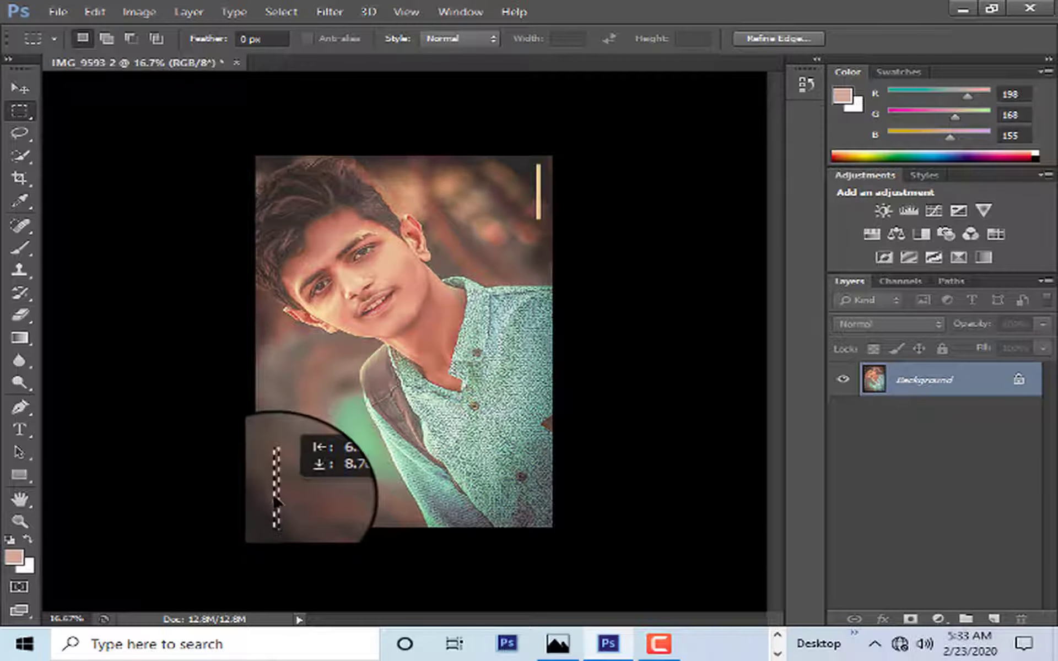
key("i")
key("shift+F5")
left_click(650, 177)
key("m")
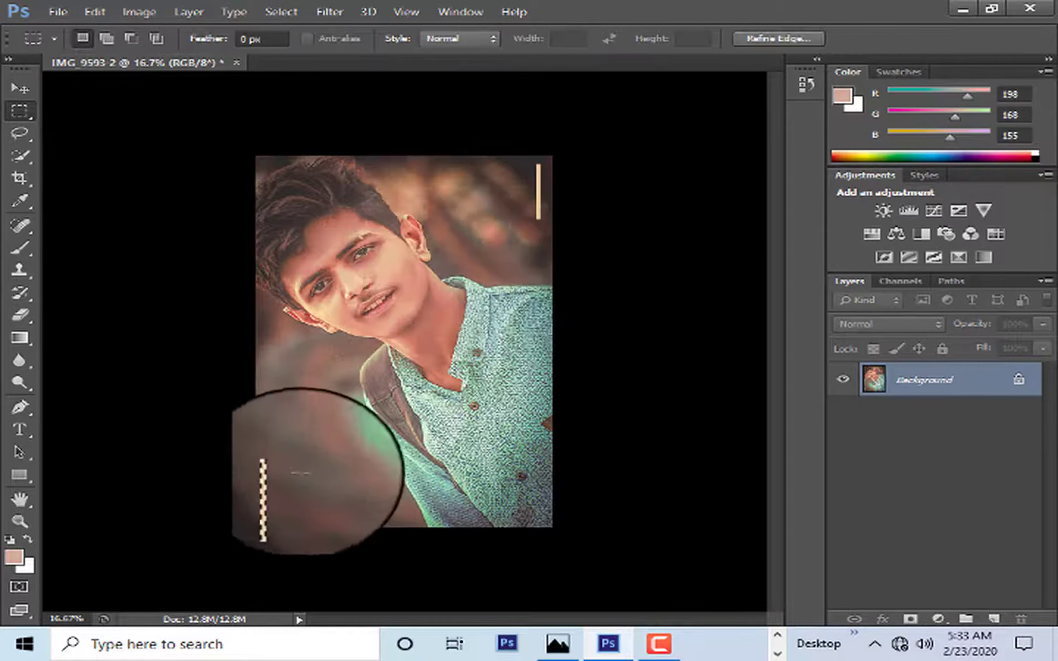
- Reposition the selection, fill it again, and clear the selection
key("alt+BackSpace")
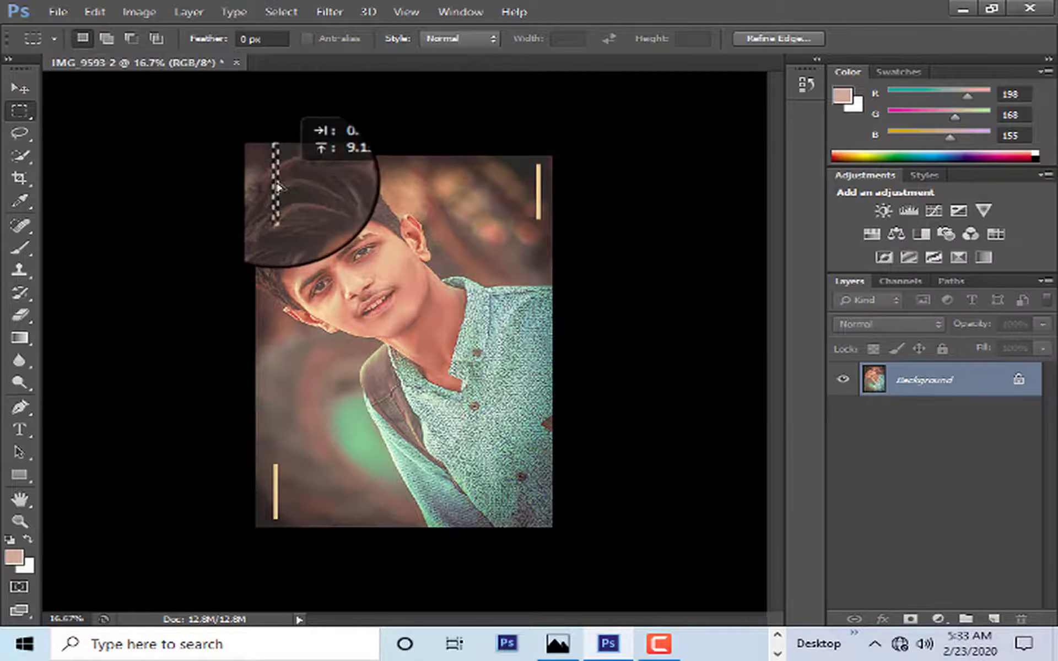
mouse_move(517, 458)
left_mouse_down()
mouse_move(520, 510)
mouse_move(537, 483)
mouse_move(529, 461)
left_mouse_up()
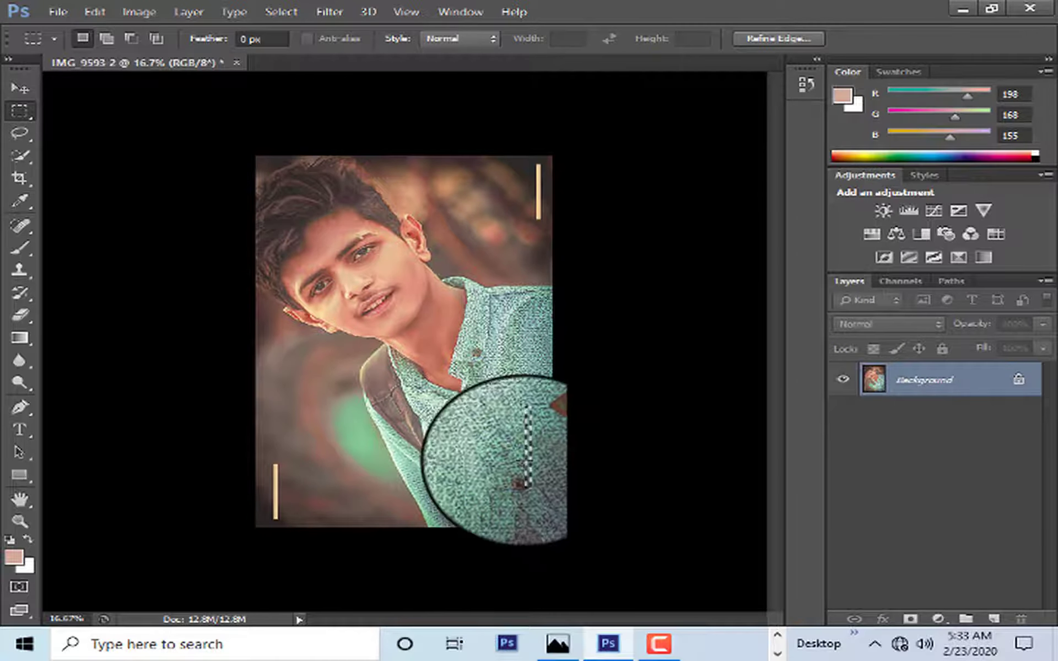
key("shift+BackSpace")
left_click(665, 204)
key("m")
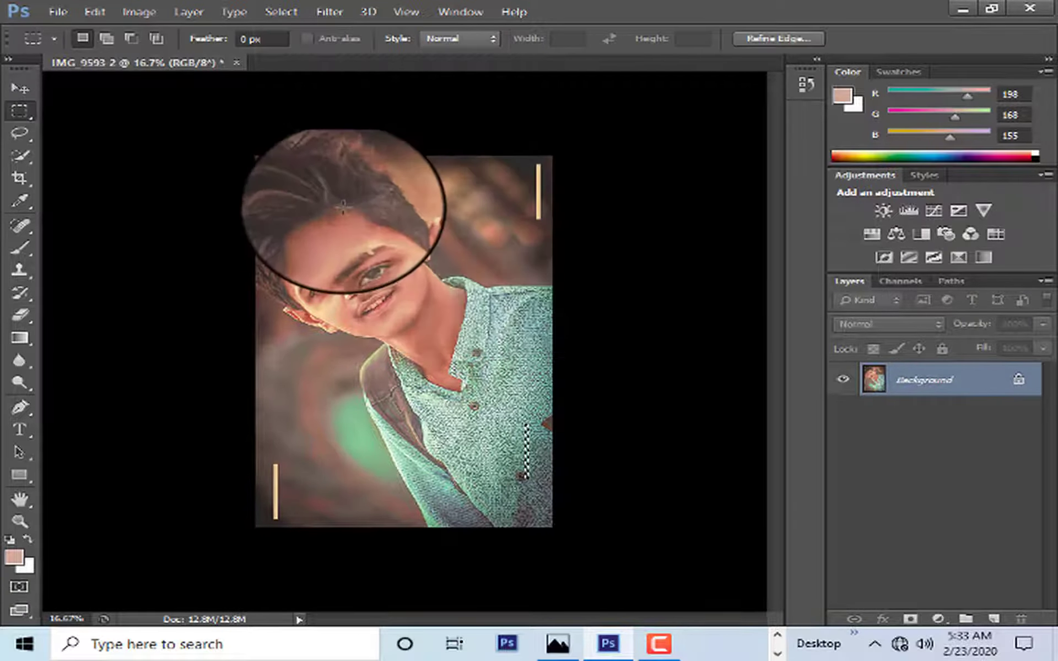
right_click(379, 214)
left_click(394, 220)
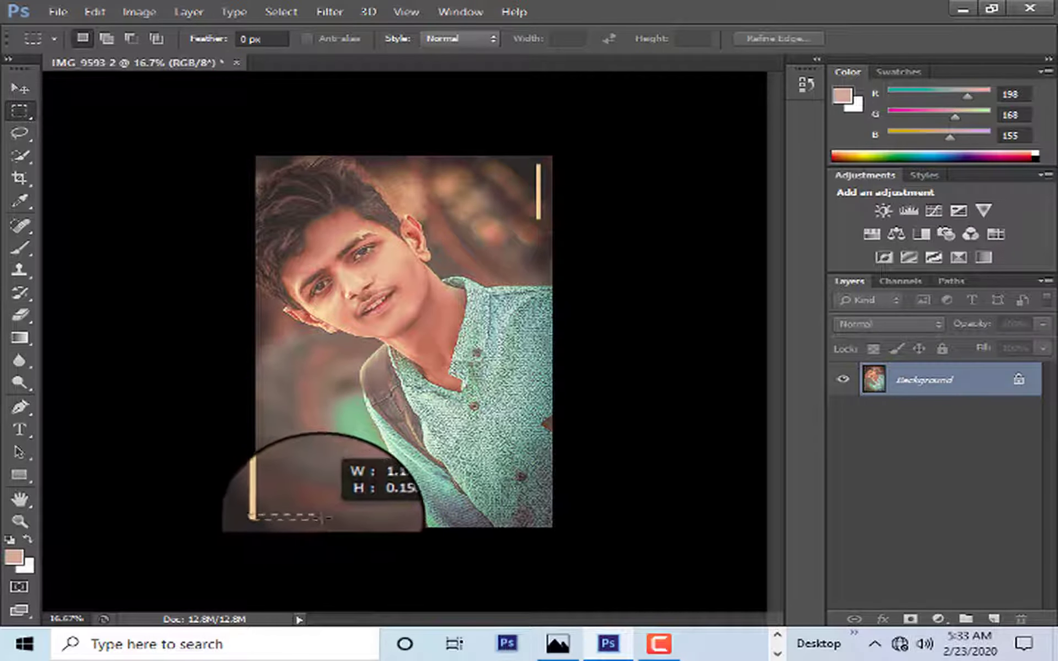
- Fill thin horizontal strips at bottom-left and top-right, forming L-shaped corner brackets
mouse_move(323, 518)
left_mouse_down()
mouse_move(518, 201)
mouse_move(499, 168)
left_mouse_up()
key("shift+F5")
left_click(670, 181)
key("shift+F5")
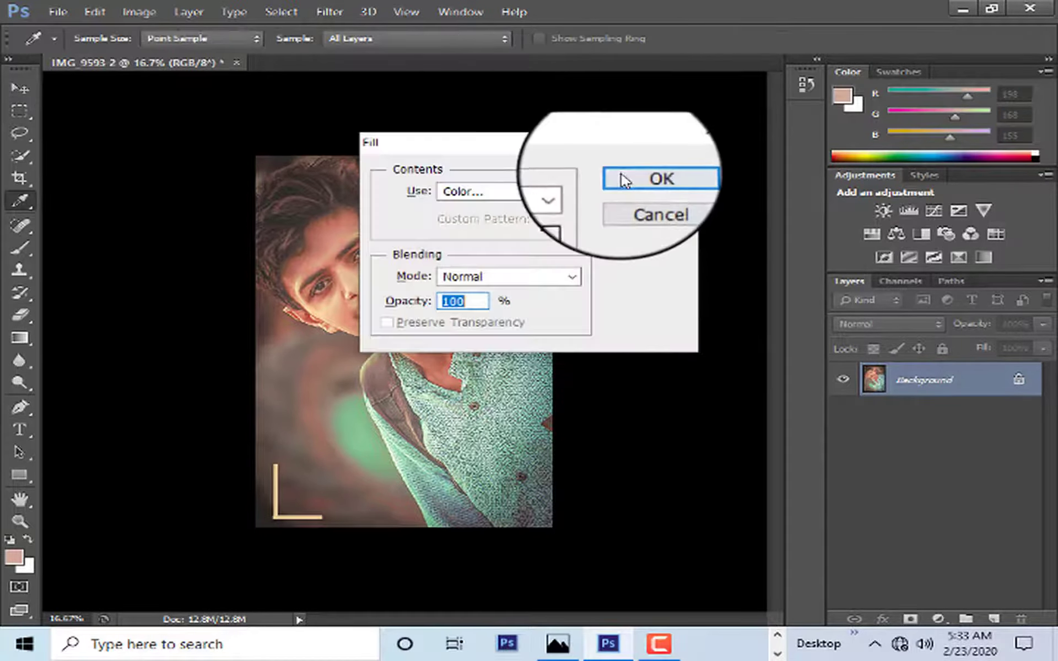
left_click(628, 178)
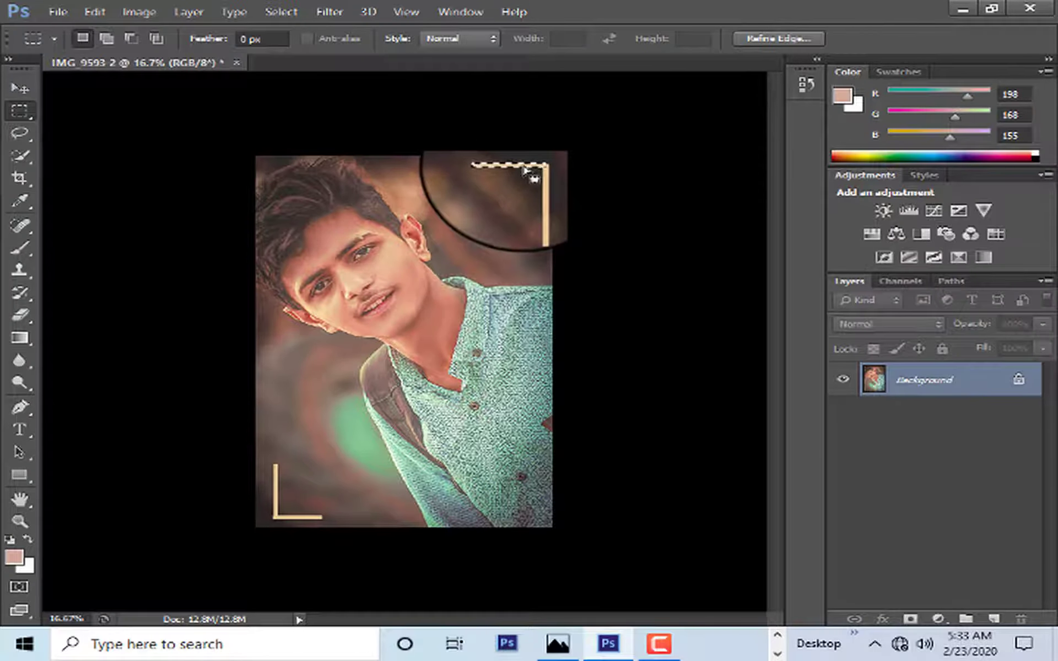
- Add single peach horizontal bars at the bottom-right and top-left corners, then deselect
mouse_move(532, 176)
left_mouse_down()
mouse_move(479, 378)
mouse_move(478, 506)
mouse_move(522, 518)
left_mouse_up()
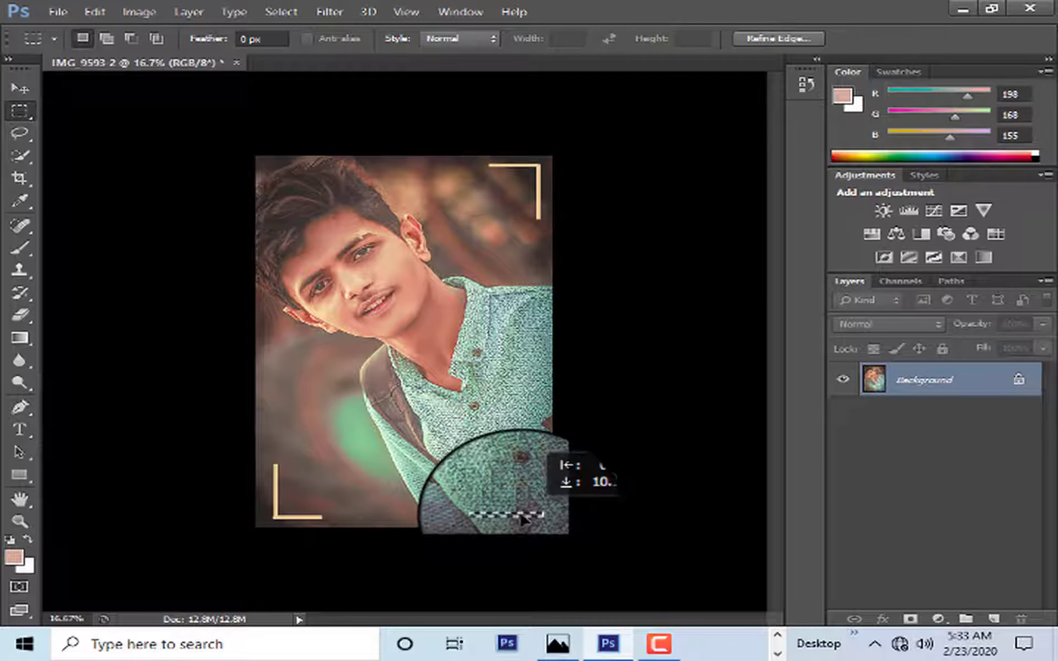
left_click_drag(522, 517, 527, 514)
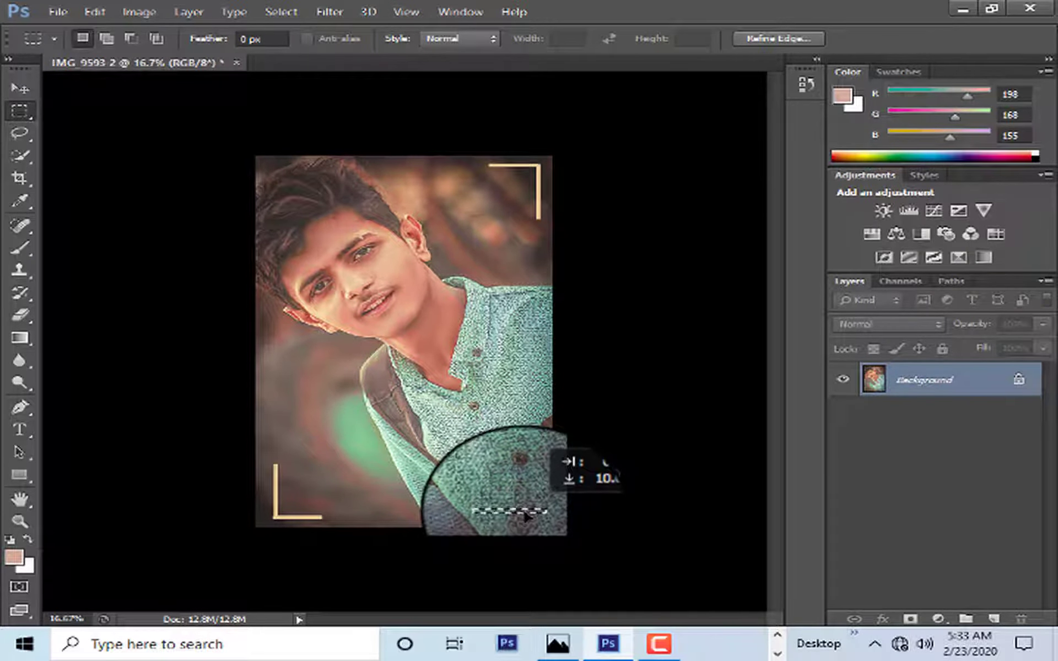
key("shift+F5")
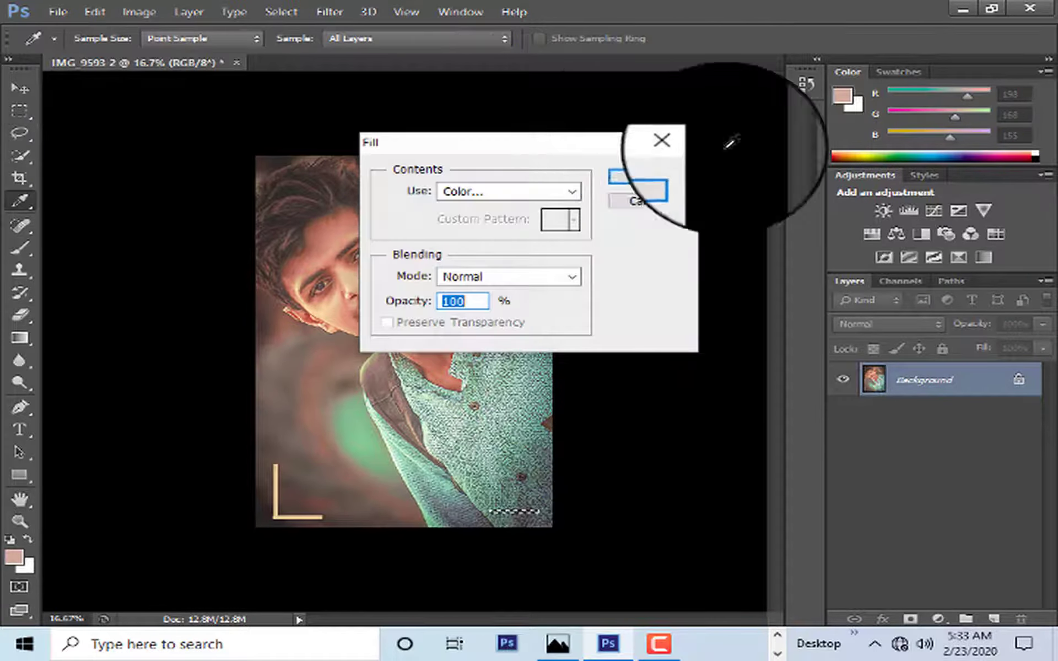
left_click(644, 177)
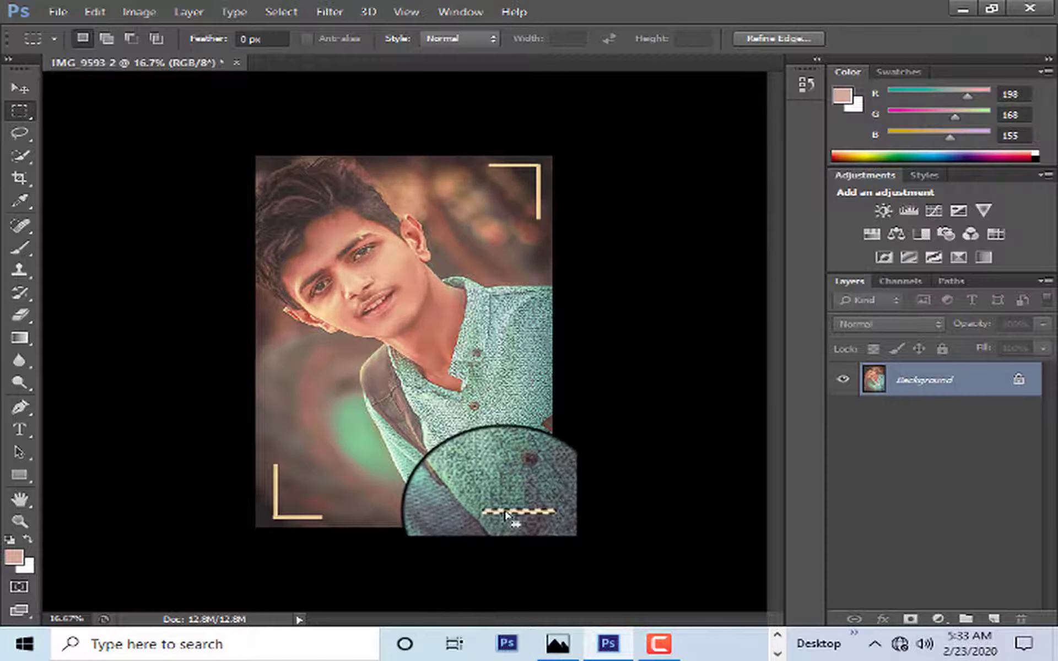
mouse_move(507, 512)
left_mouse_down()
mouse_move(302, 186)
mouse_move(286, 182)
left_mouse_up()
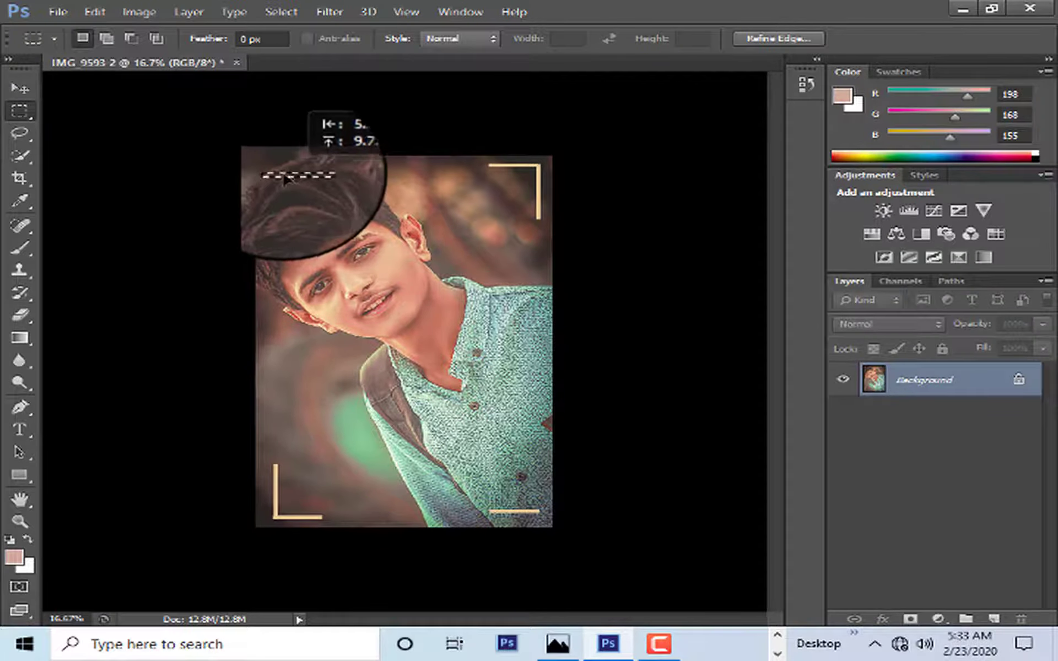
key("shift+F5")
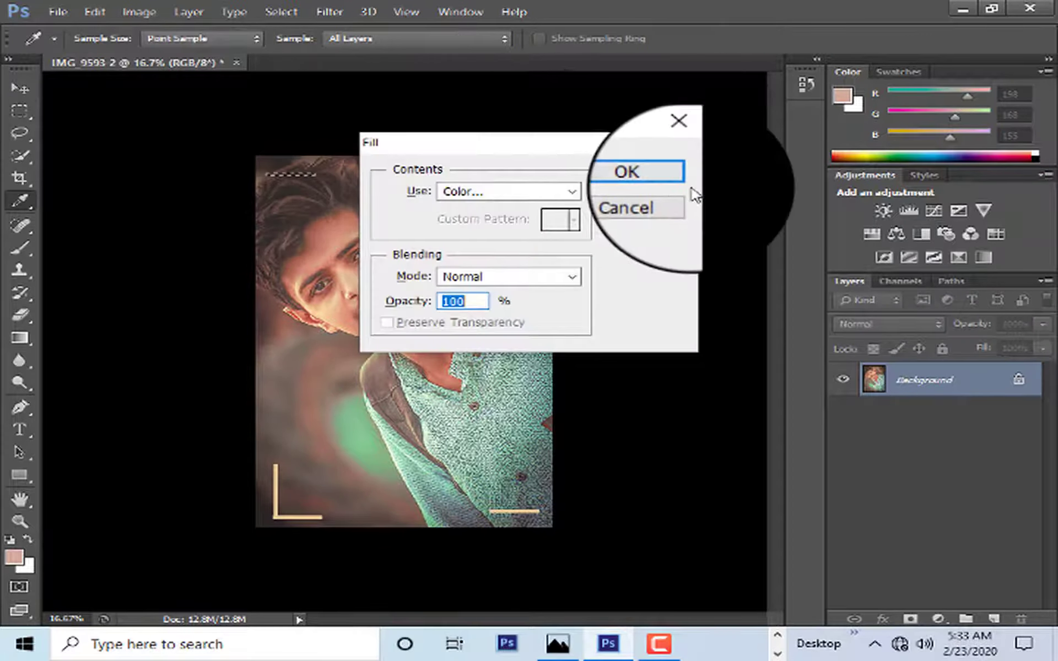
left_click(643, 176)
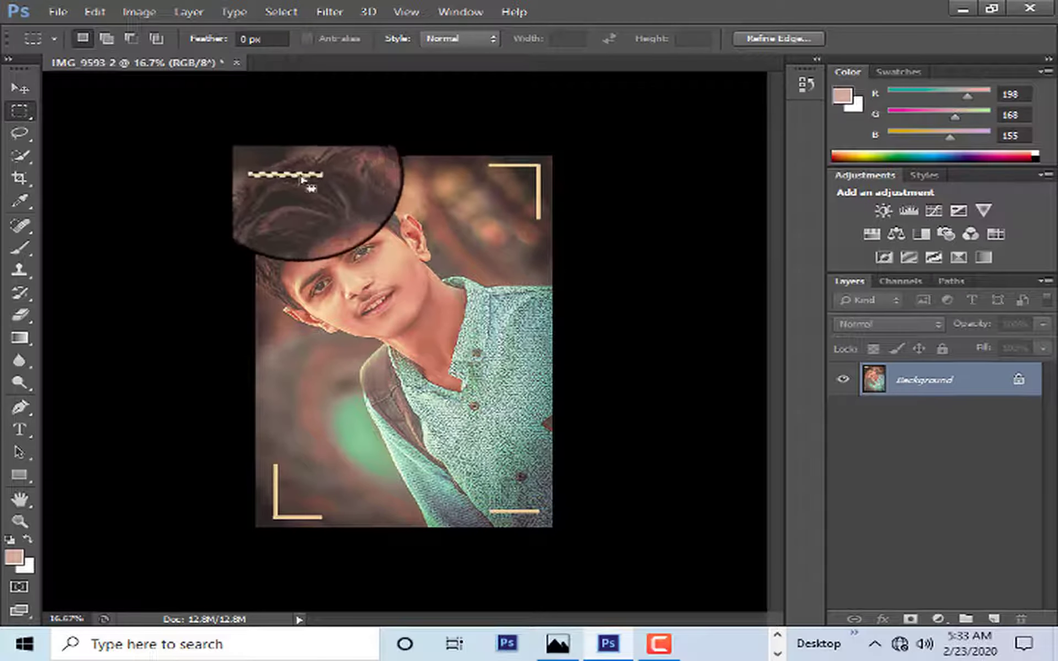
right_click(311, 216)
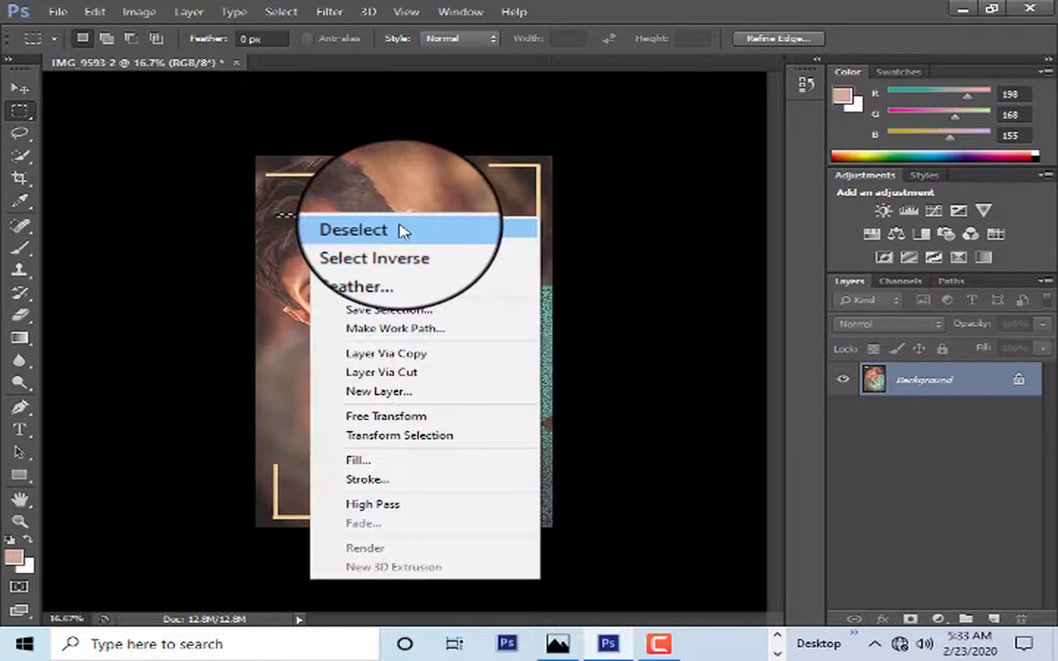
left_click(401, 231)
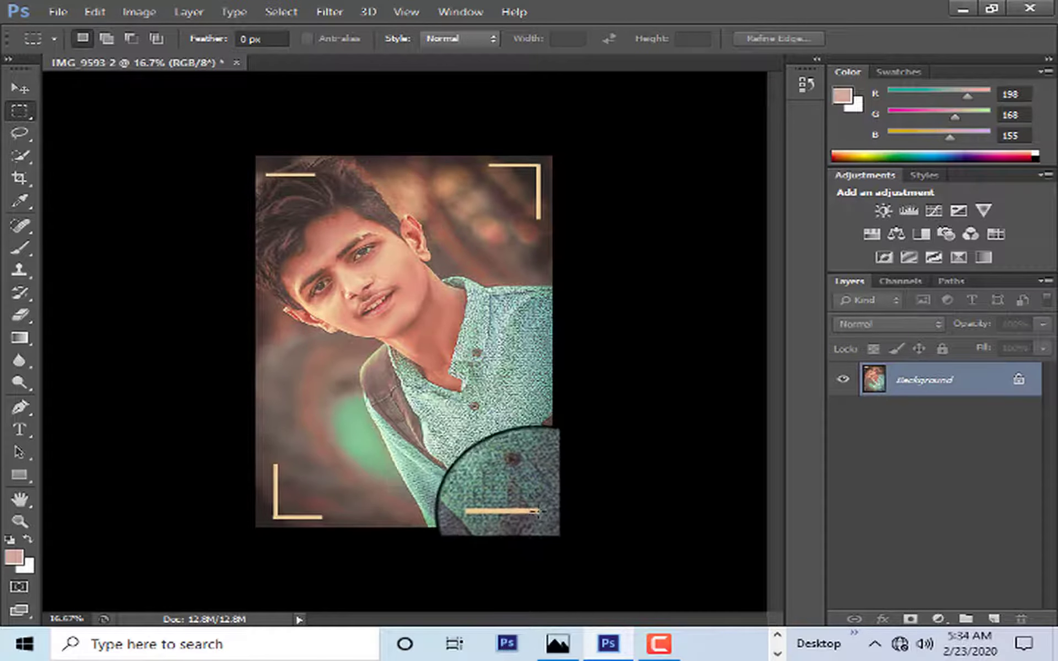
- Fill a thin peach vertical strip at the bottom-right corner of the portrait
left_click_drag(539, 515, 546, 419)
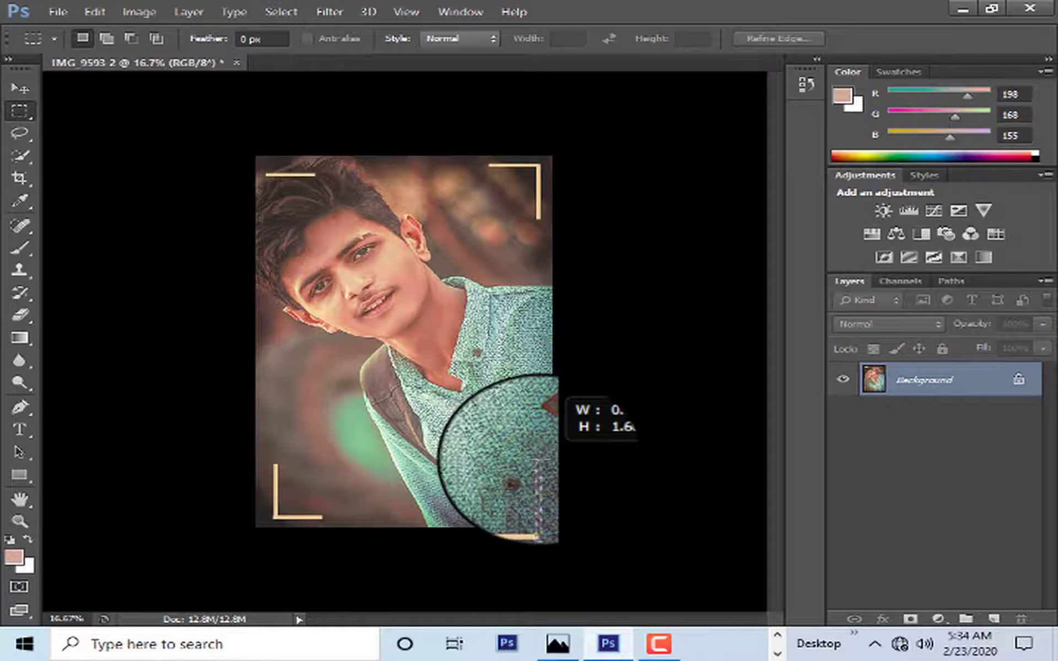
left_click_drag(551, 406, 560, 417)
key("shift+F5")
left_click(641, 175)
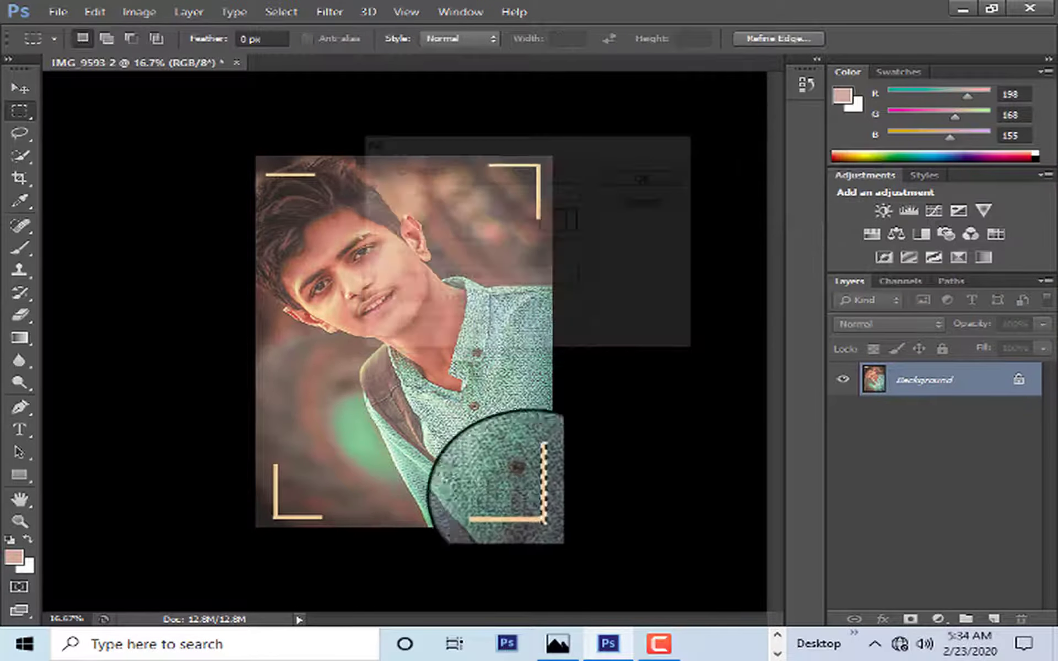
- Fill a thin peach vertical strip at the top-left corner, deselect, and marquee a strip down the left edge
left_click_drag(266, 142, 268, 216)
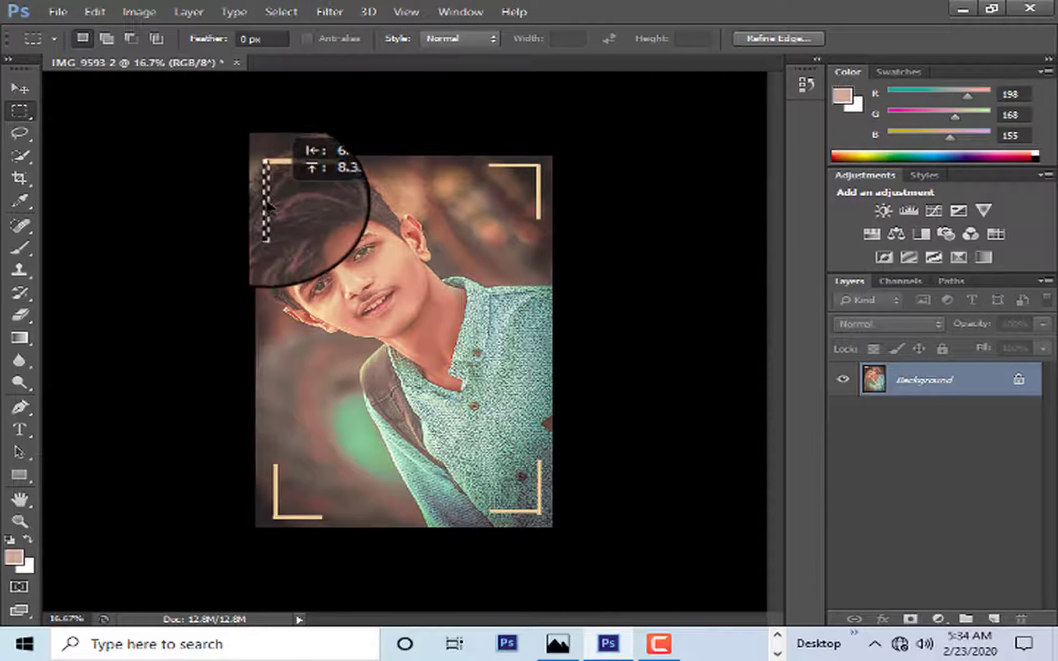
key("shift+F5")
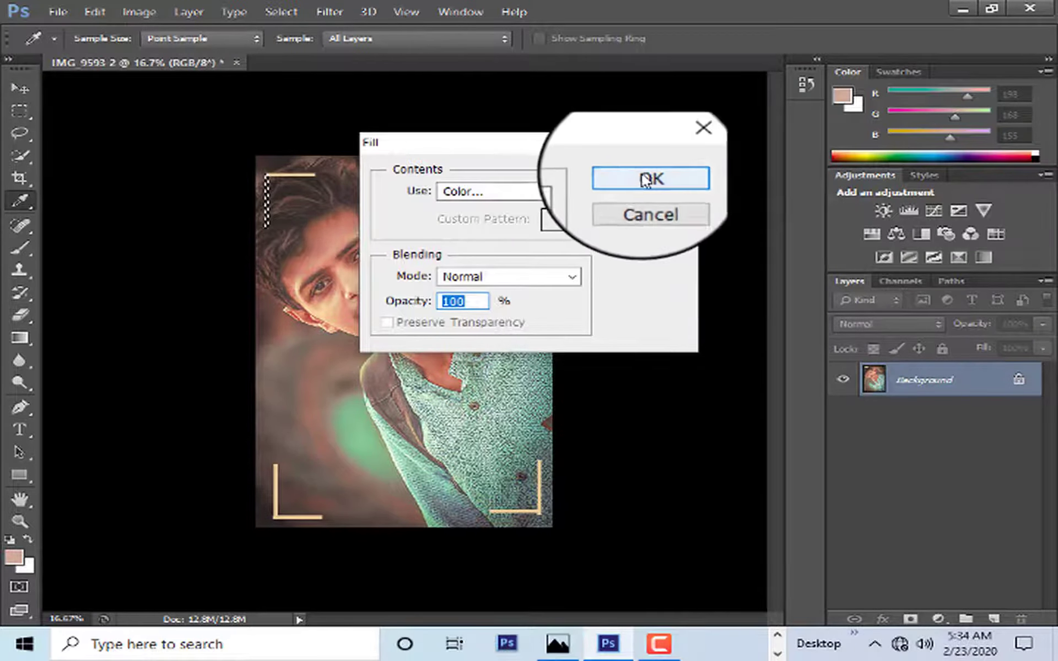
left_click(634, 174)
right_click(350, 226)
left_click(374, 227)
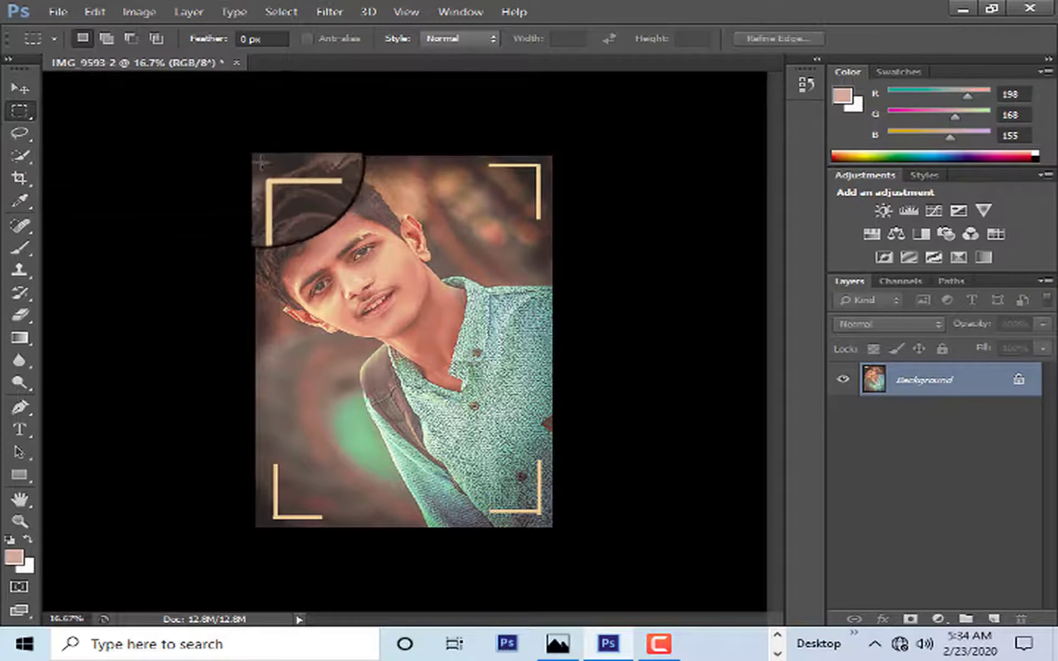
left_click_drag(258, 159, 249, 544)
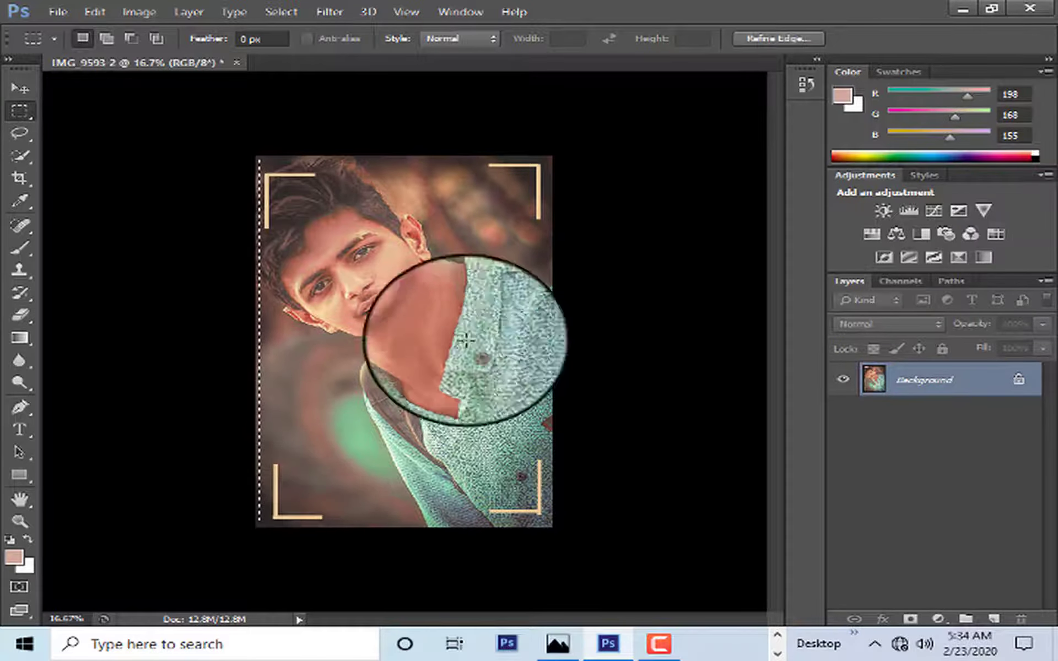
- Fill the left-edge strip peach, then move the selection flush to the right edge and fill it too
key("shift+F5")
left_click(667, 175)
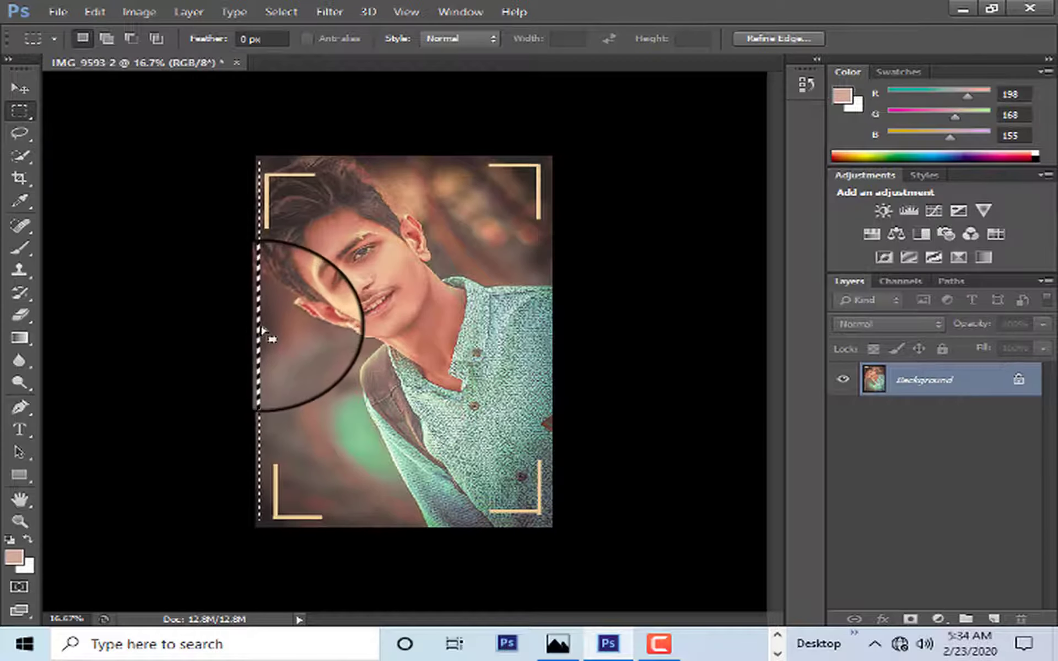
left_click_drag(261, 336, 545, 337)
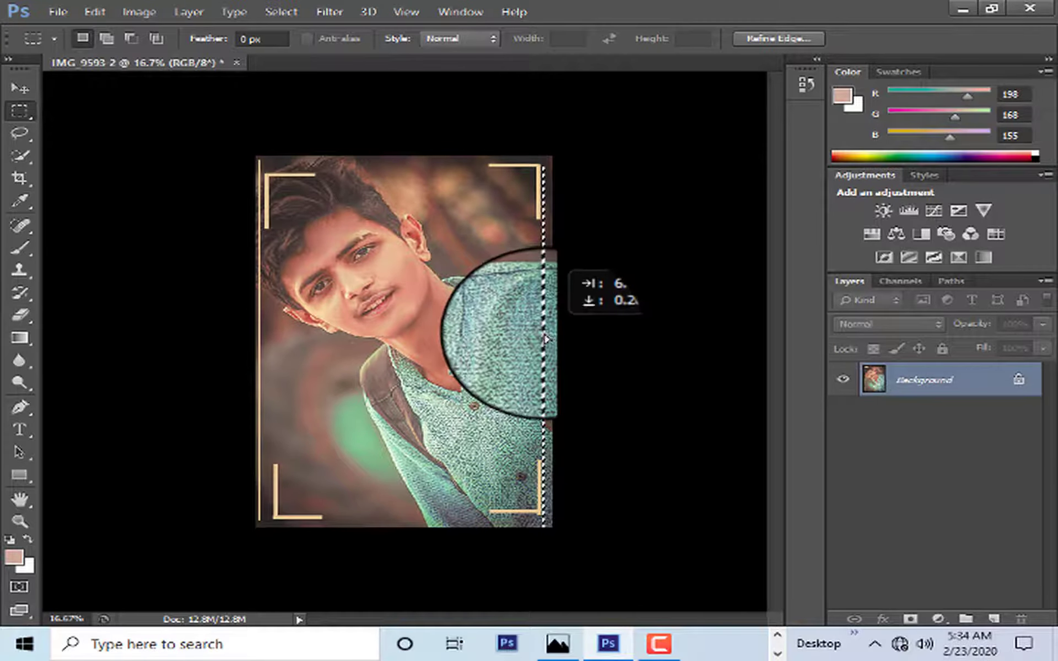
left_click_drag(546, 337, 544, 338)
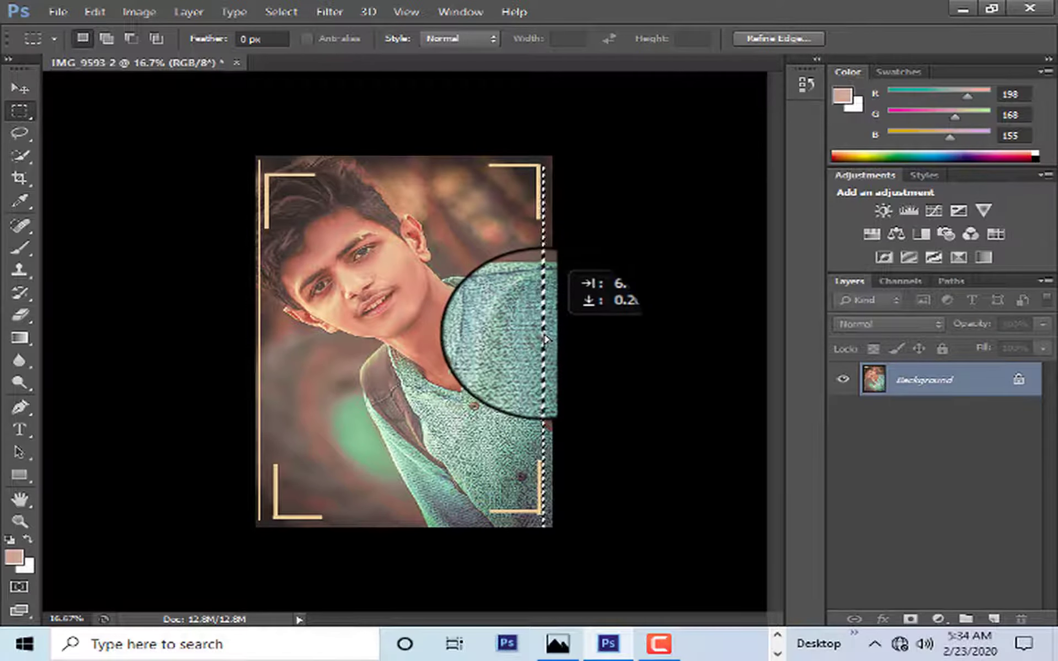
left_click_drag(546, 339, 545, 338)
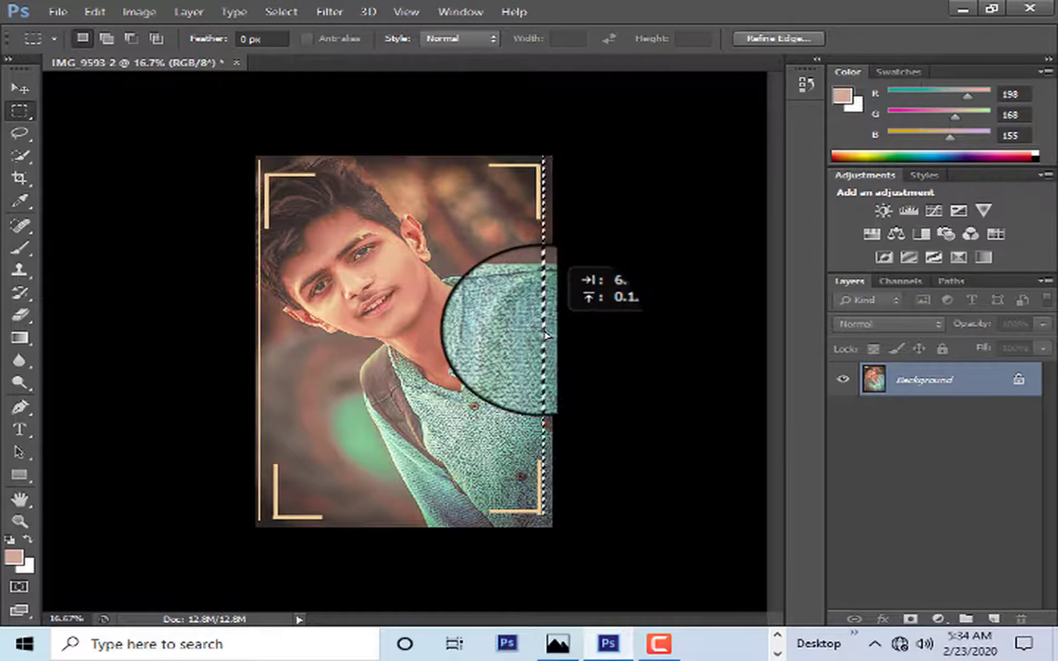
left_click_drag(545, 335, 549, 340)
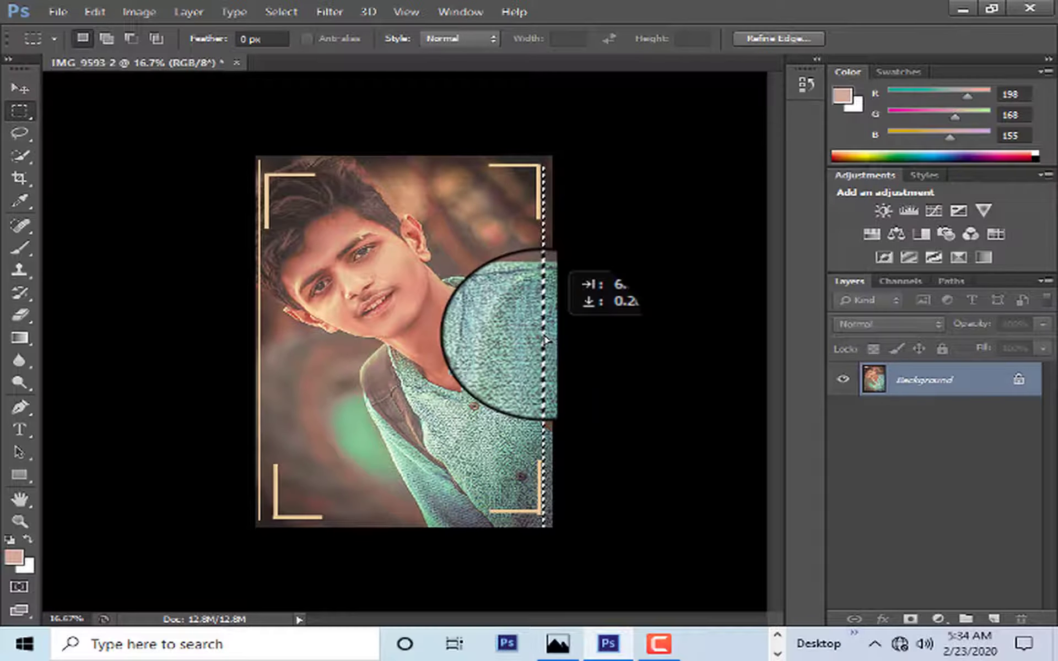
key("shift+F5")
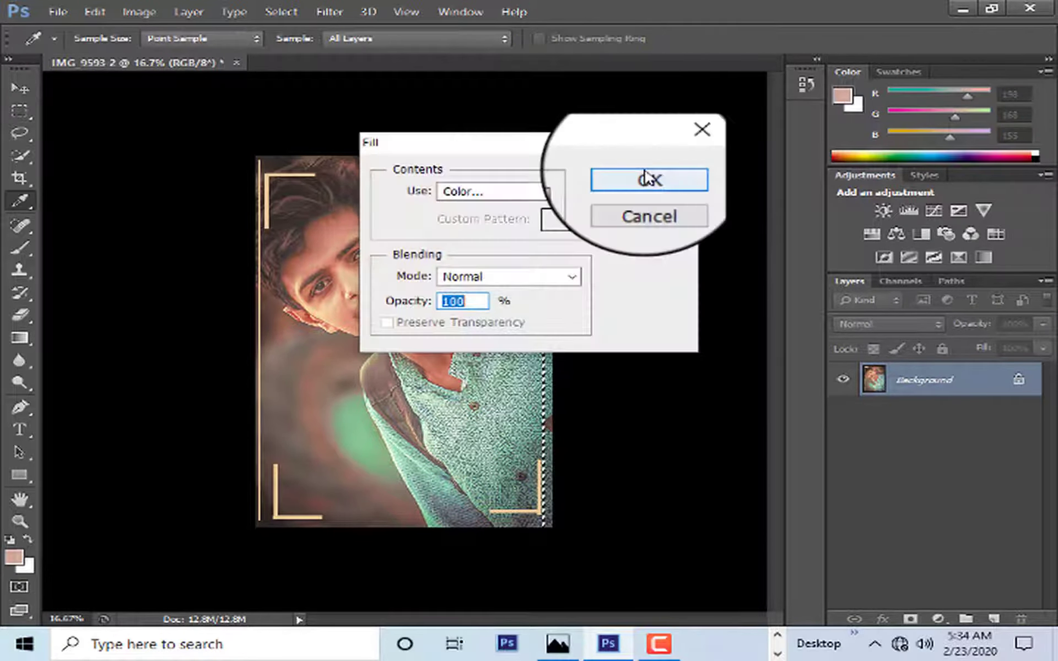
left_click(648, 177)
right_click(441, 215)
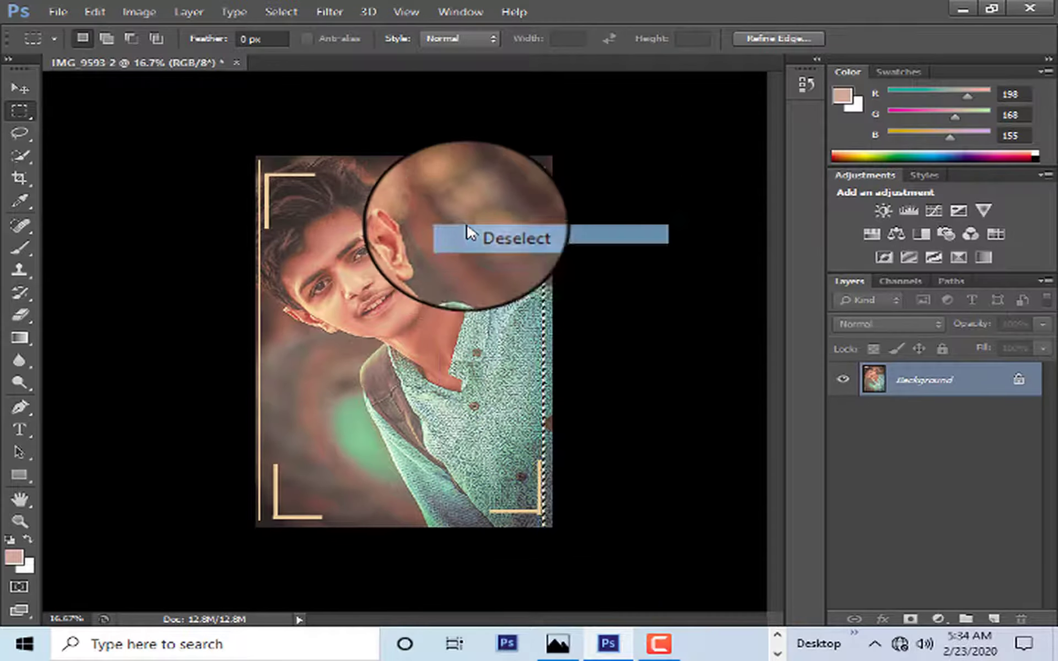
left_click(469, 233)
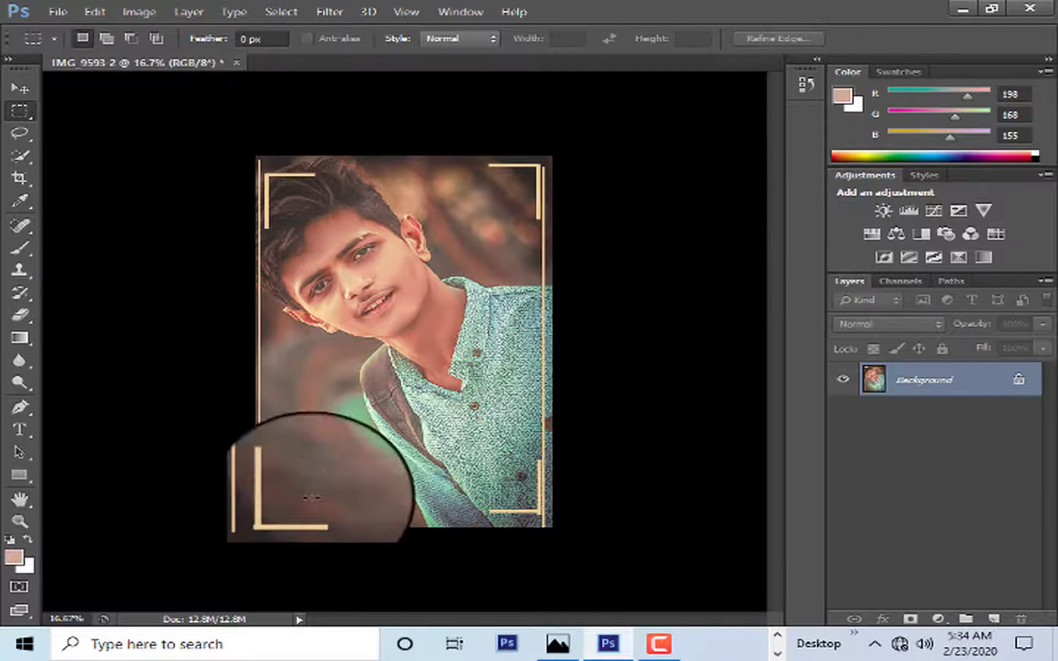
- Add a short peach horizontal strip near the bottom of the portrait
left_click_drag(405, 497, 476, 495)
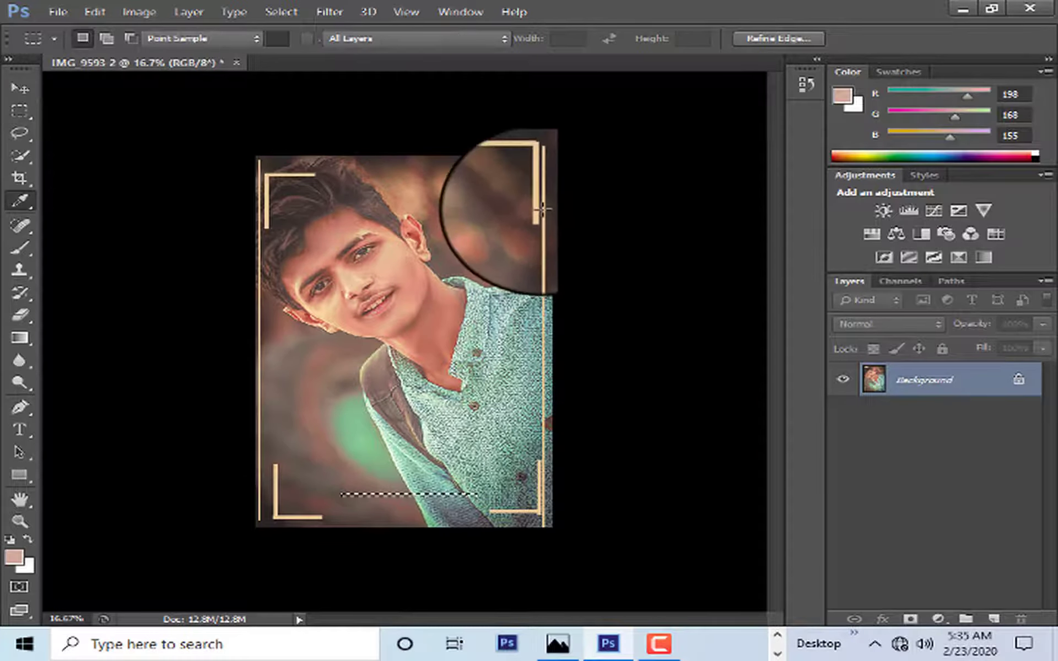
key("shift+F5")
left_click(647, 174)
right_click(455, 256)
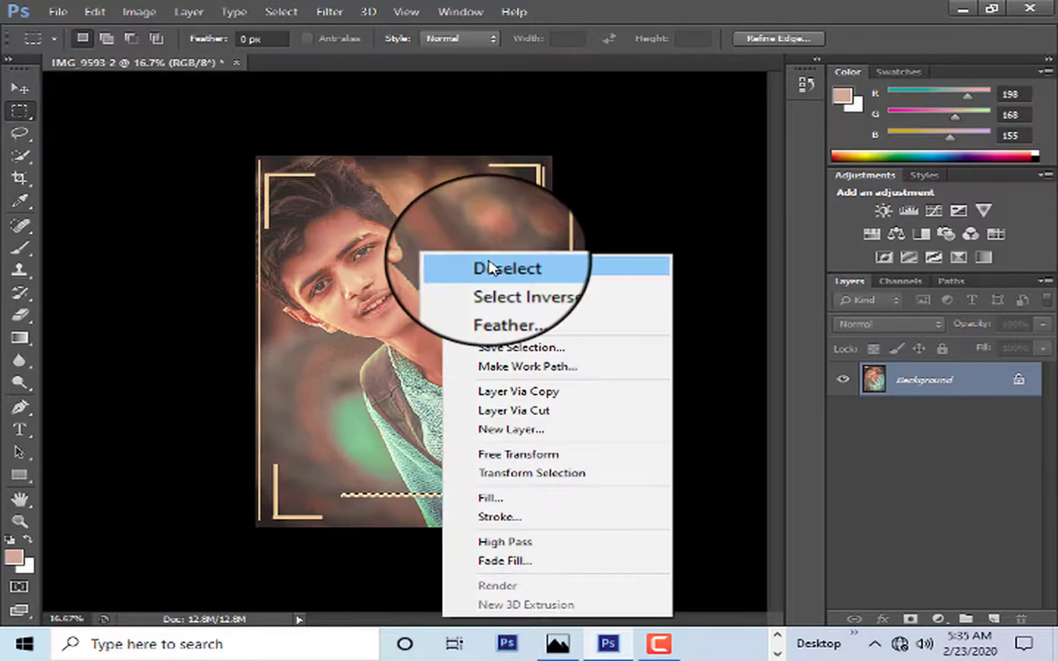
left_click(482, 268)
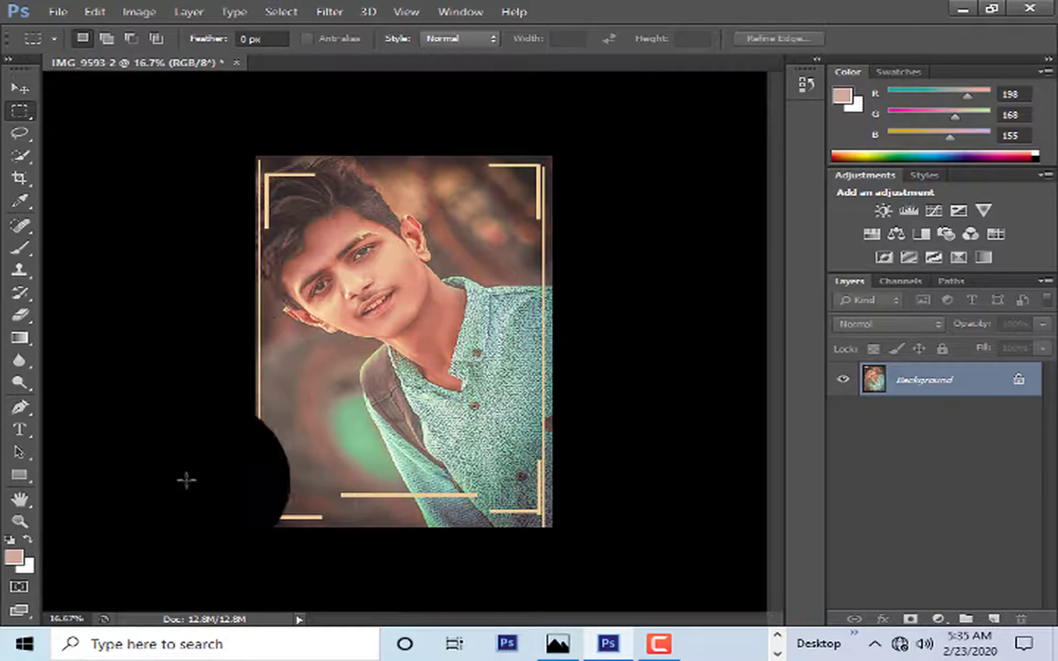
left_click(20, 430)
- Write 'kazmi' at lower left, colour it gold sampled from the frame, and move it onto the bottom line
left_click_drag(319, 368, 577, 463)
type("kozm")
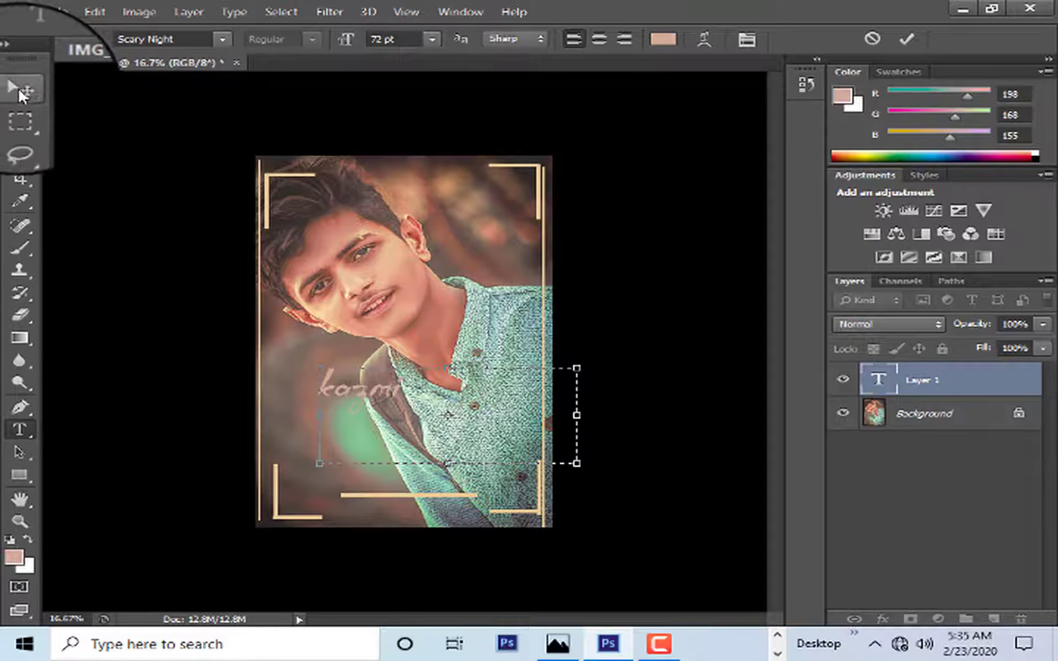
left_click(20, 89)
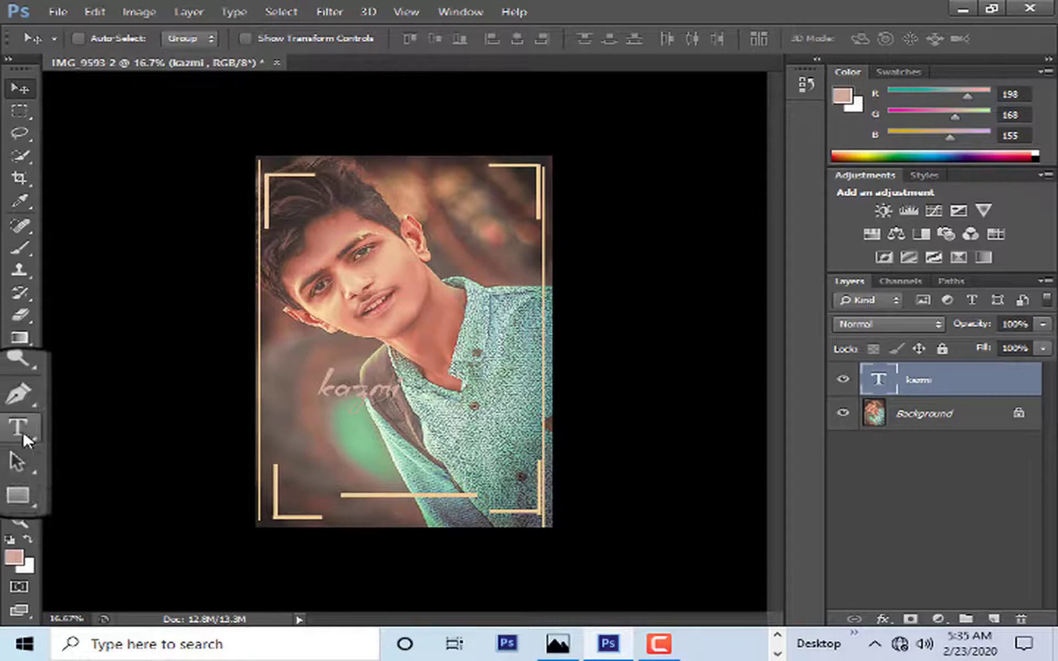
left_click(21, 431)
left_click(665, 40)
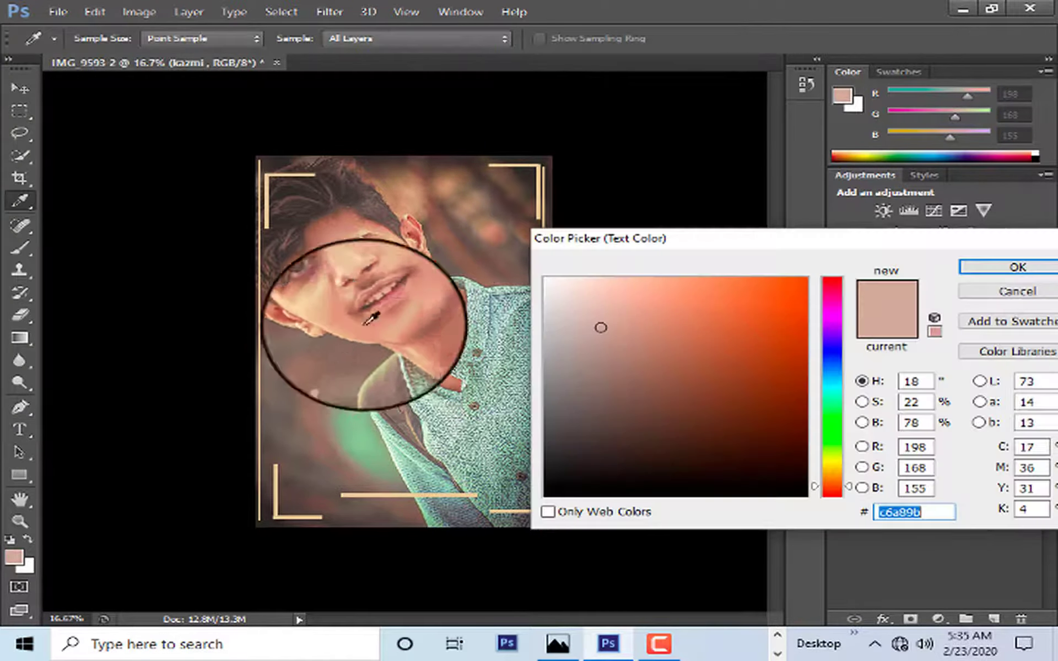
left_click(420, 229)
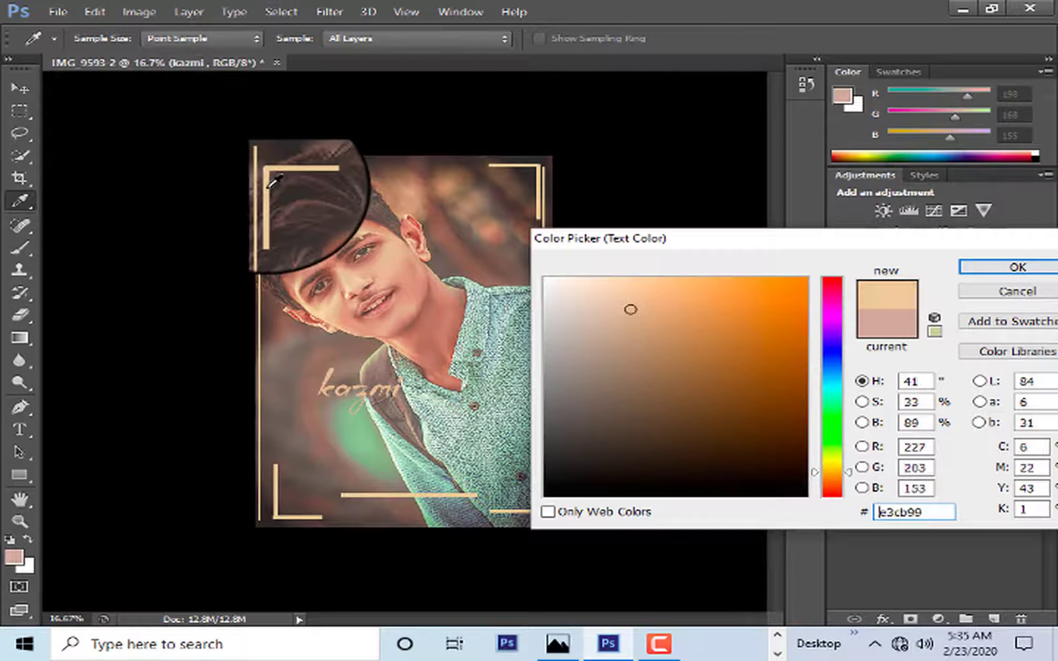
left_click(1018, 266)
left_click(27, 95)
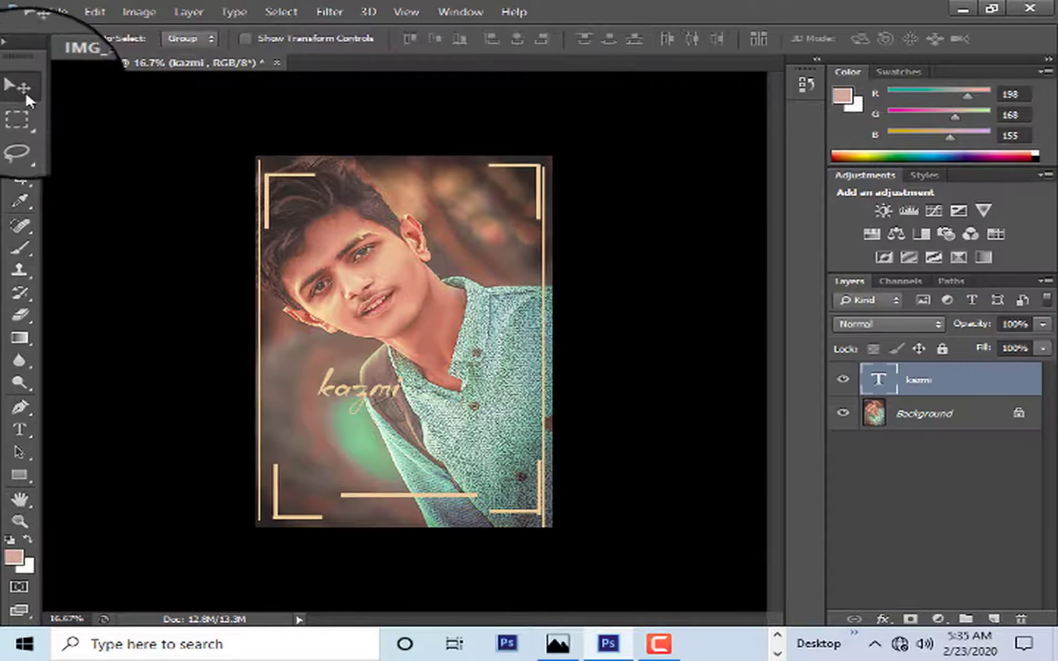
left_click_drag(397, 406, 453, 484)
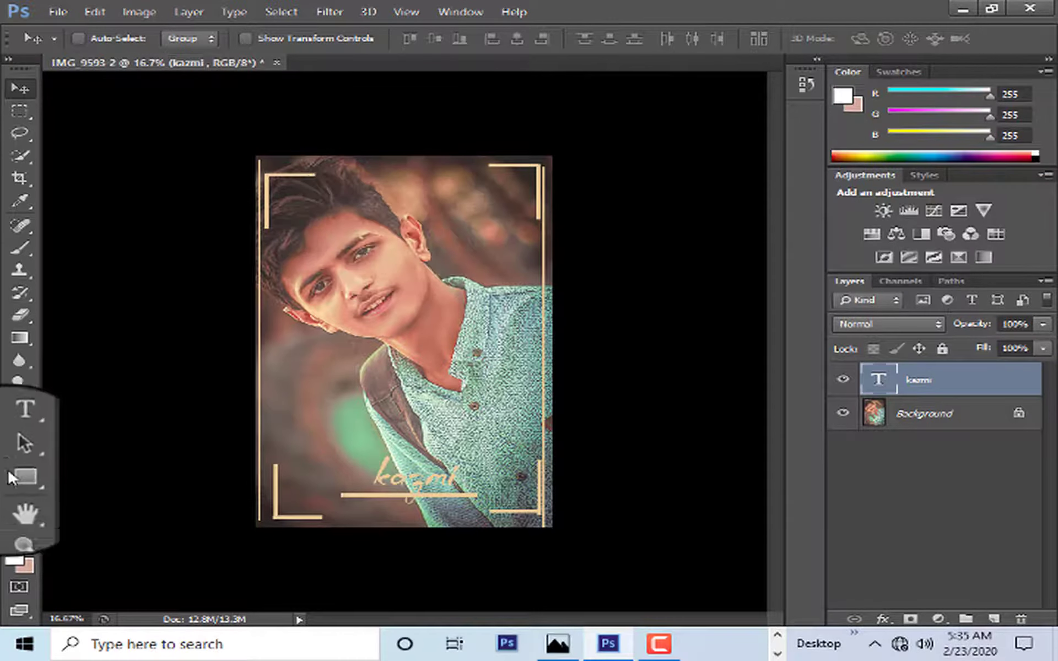
- Zoom out and revert the photo to its original IMG_9593.JPG snapshot in History
left_click(26, 524)
right_click(483, 236)
left_click(495, 308)
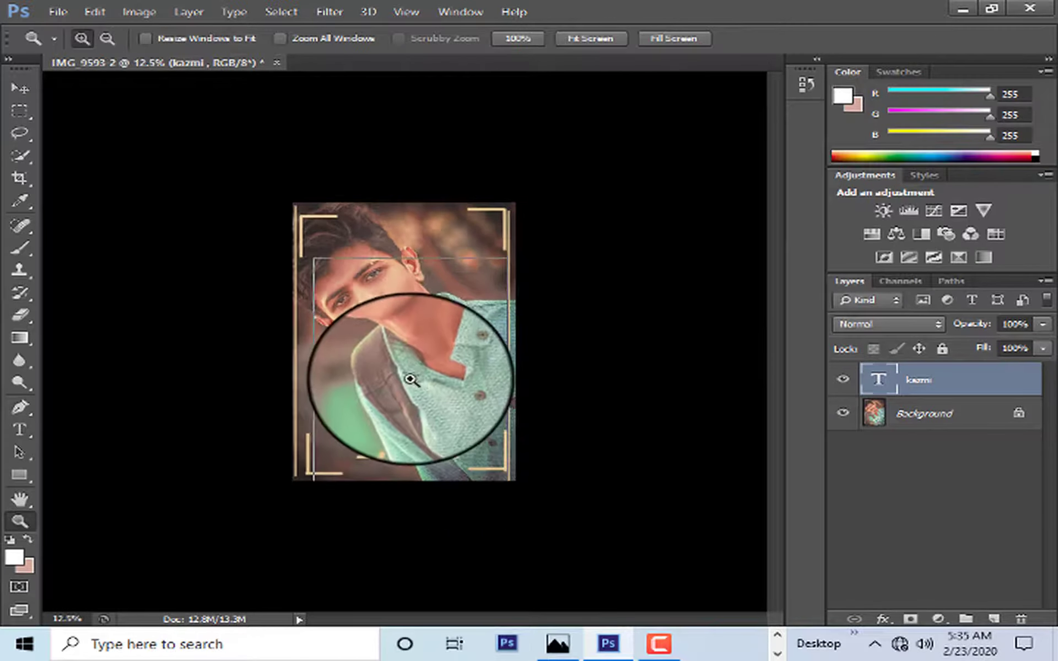
left_click(295, 158)
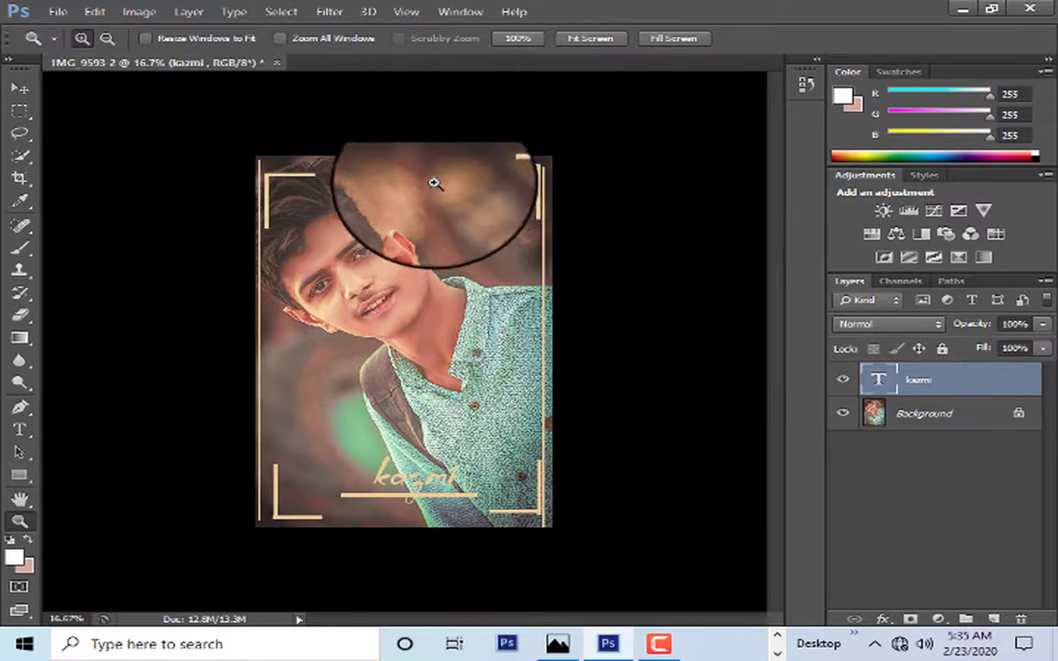
left_click(820, 64)
left_click(711, 302)
left_click(711, 204)
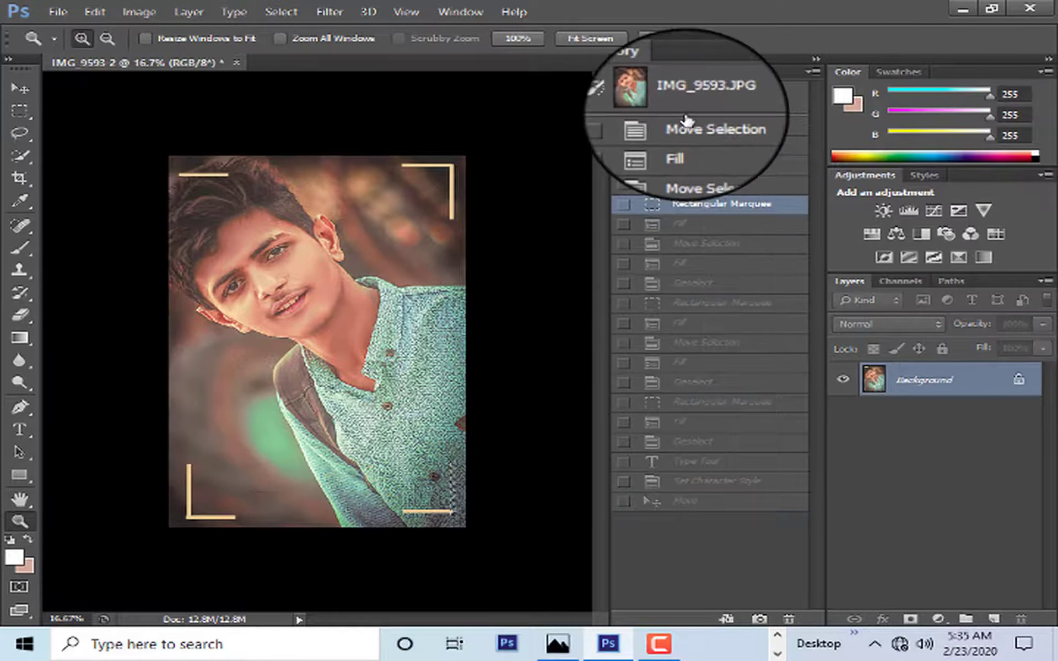
left_click(689, 96)
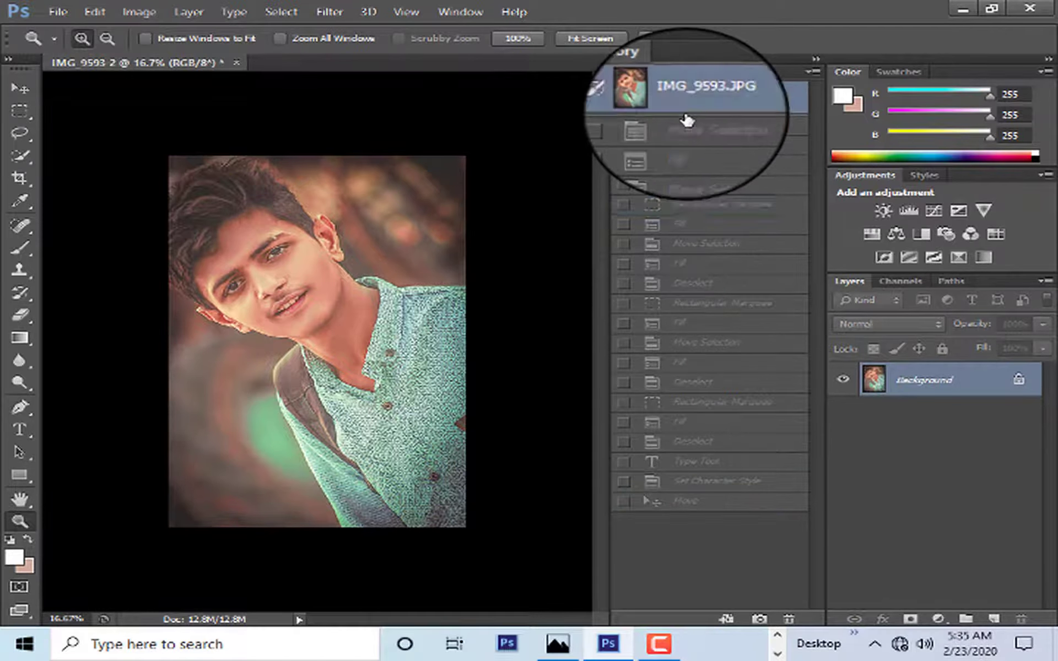
left_click(580, 169)
- Draw a Horizontal Type text box on the lower part of the photo for 'kazmi'
left_click(21, 409)
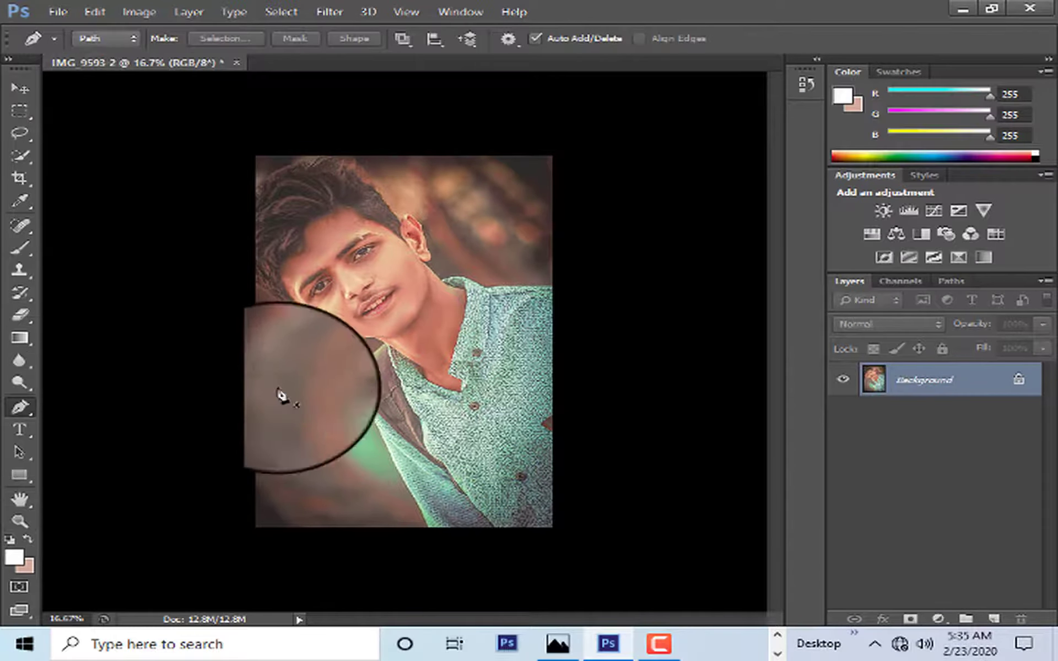
left_click(21, 429)
left_click_drag(244, 371, 503, 467)
type("azmi")
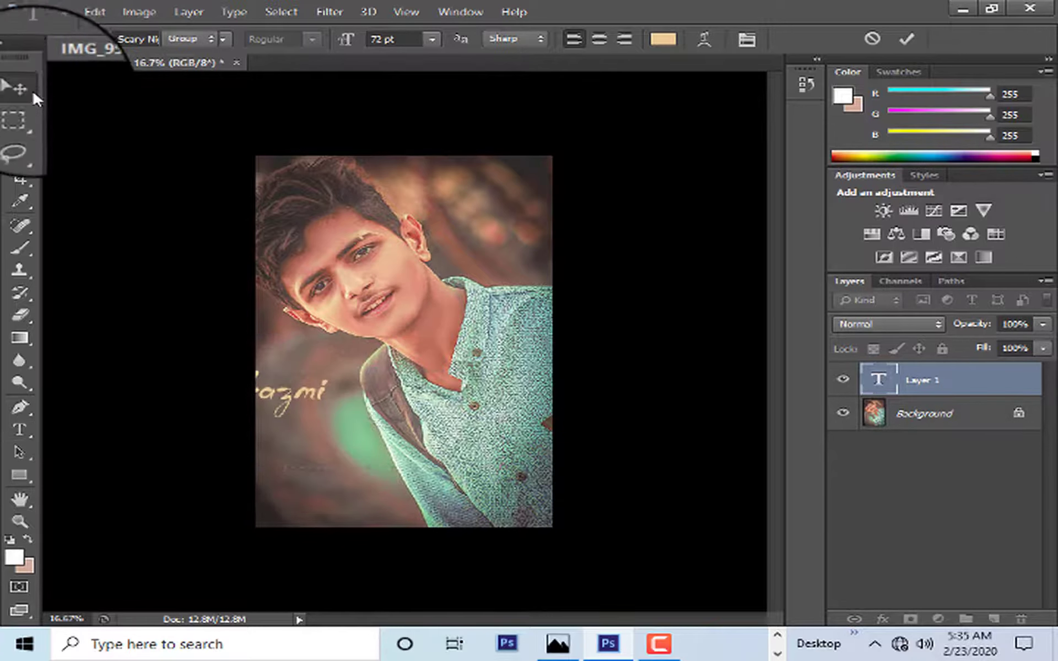
- Move the kazmi text down toward the lower centre and scale it up with transform controls
left_click(22, 88)
left_click_drag(317, 385, 422, 488)
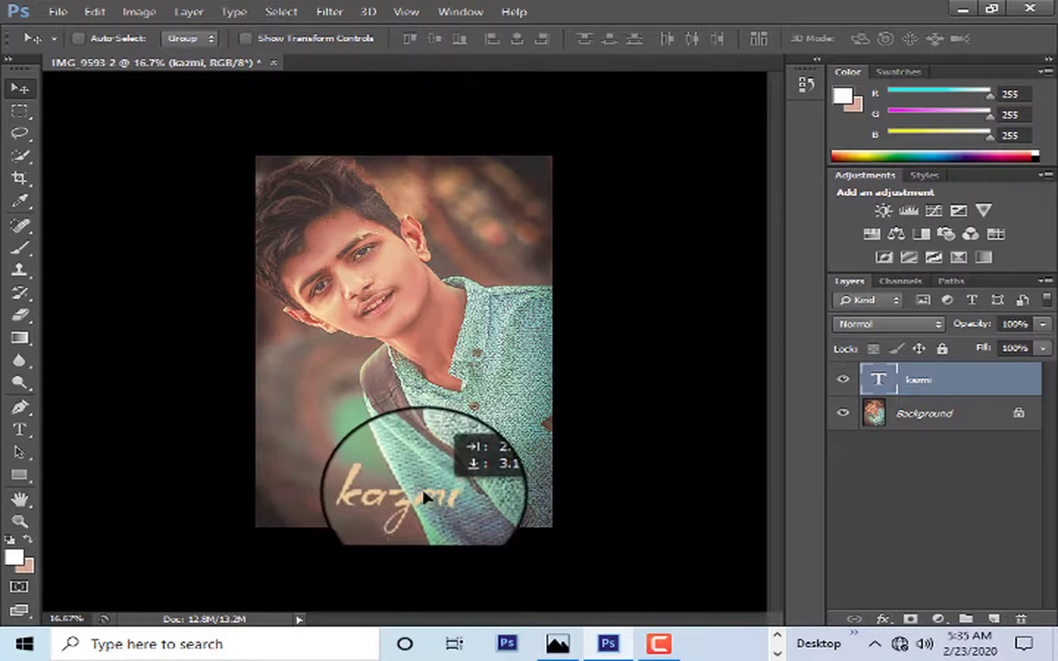
left_click(269, 44)
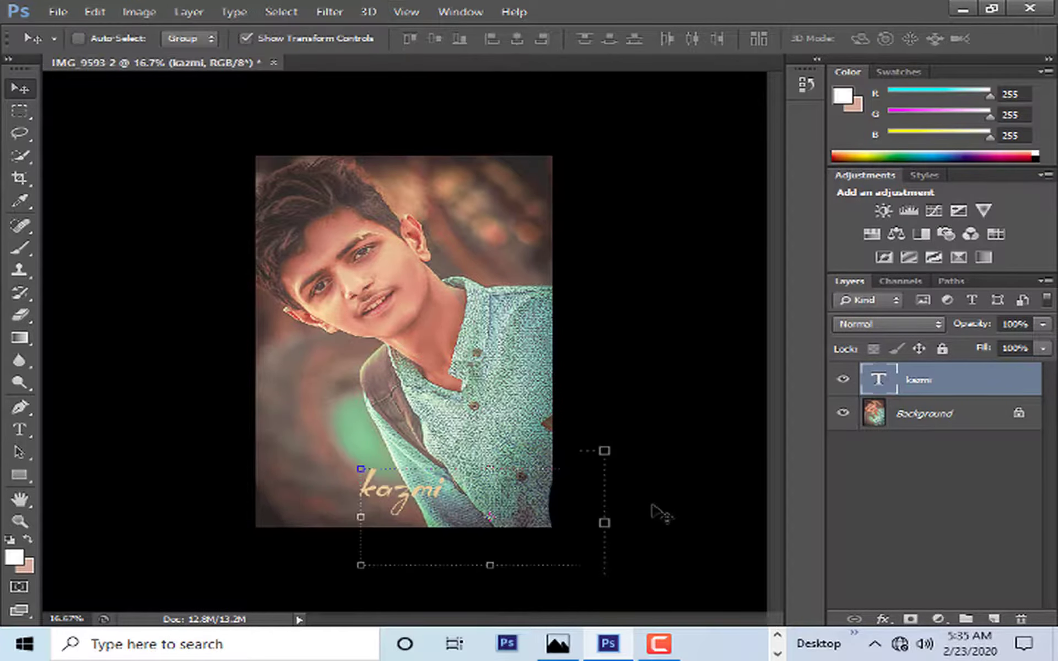
left_click_drag(688, 443, 760, 408)
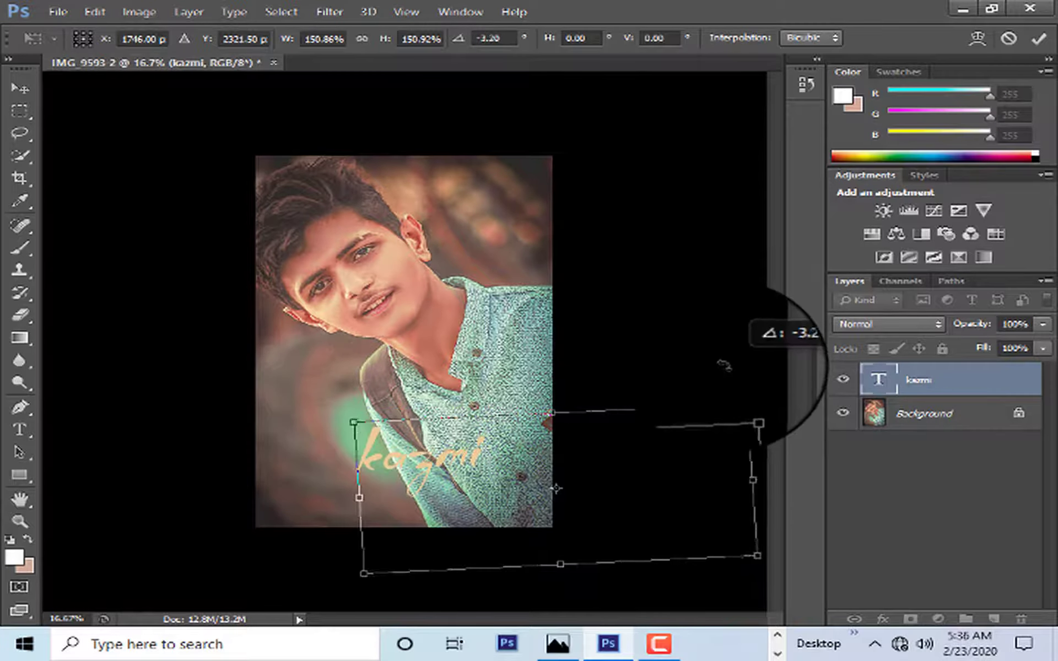
key("Escape")
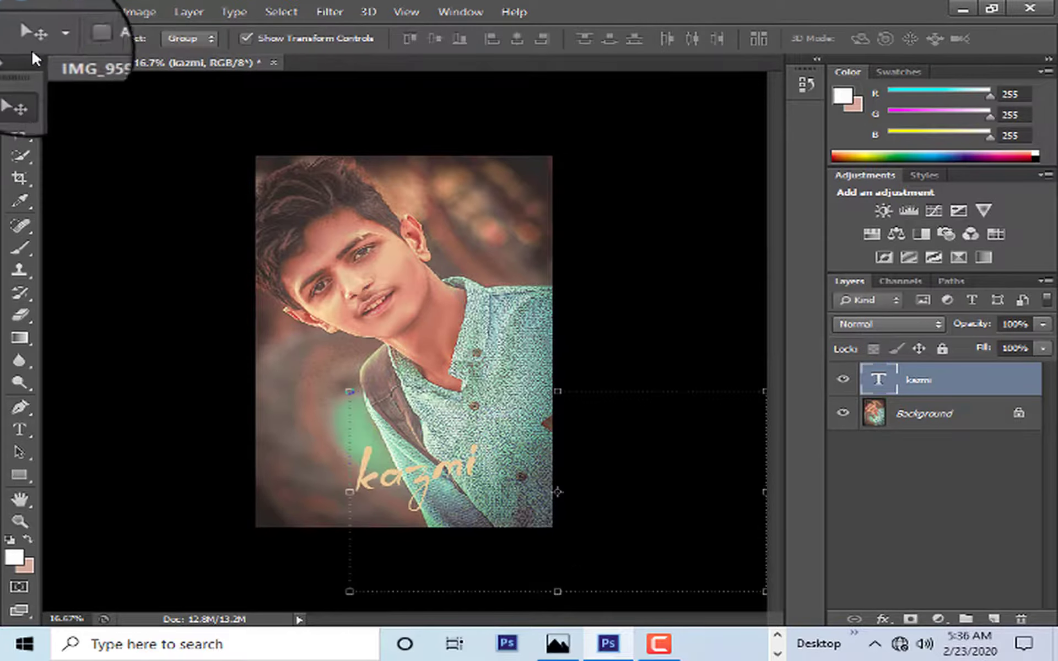
left_click_drag(418, 495, 414, 507)
- Zoom out, then zoom in closely on the kazmi text
left_click(22, 523)
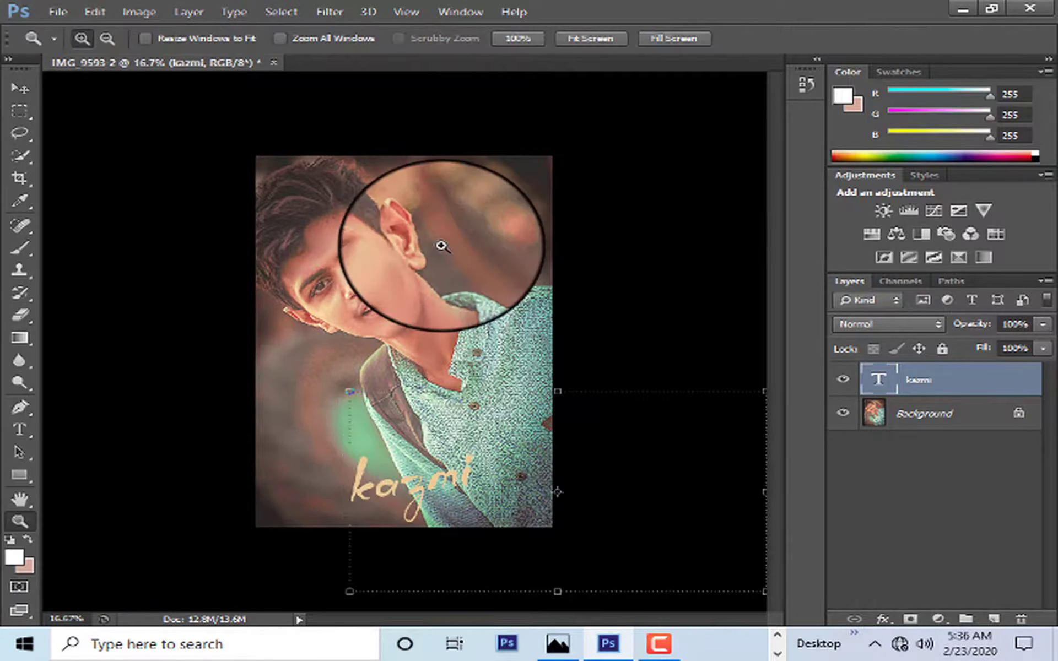
right_click(442, 245)
left_click(529, 338)
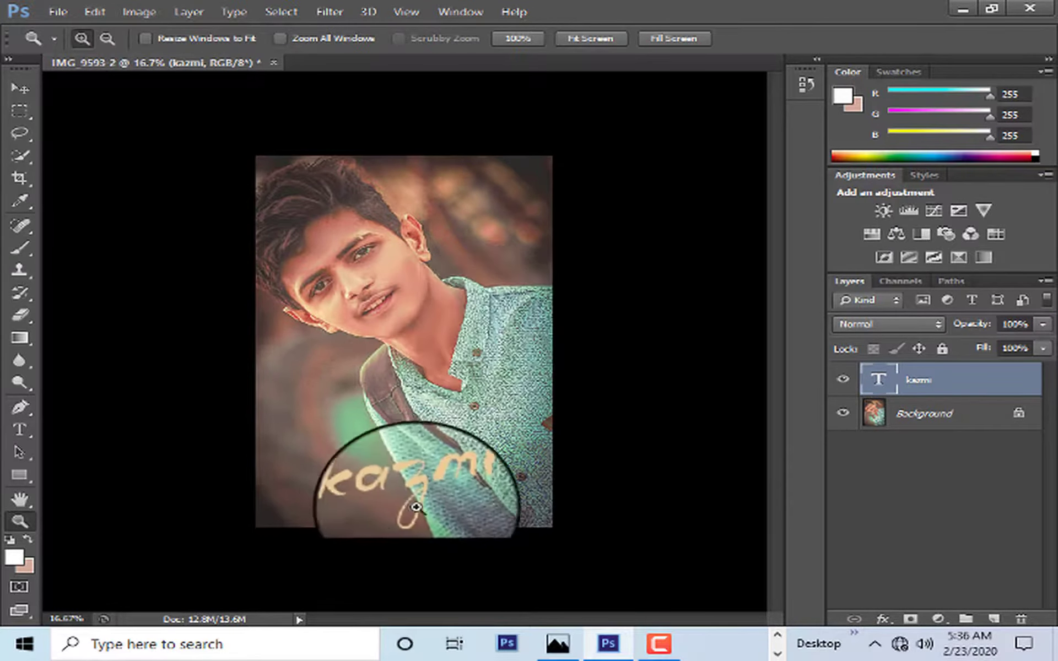
left_click_drag(441, 449, 458, 466)
- Move the kazmi text left into the lower-left corner of the portrait
left_click(259, 177)
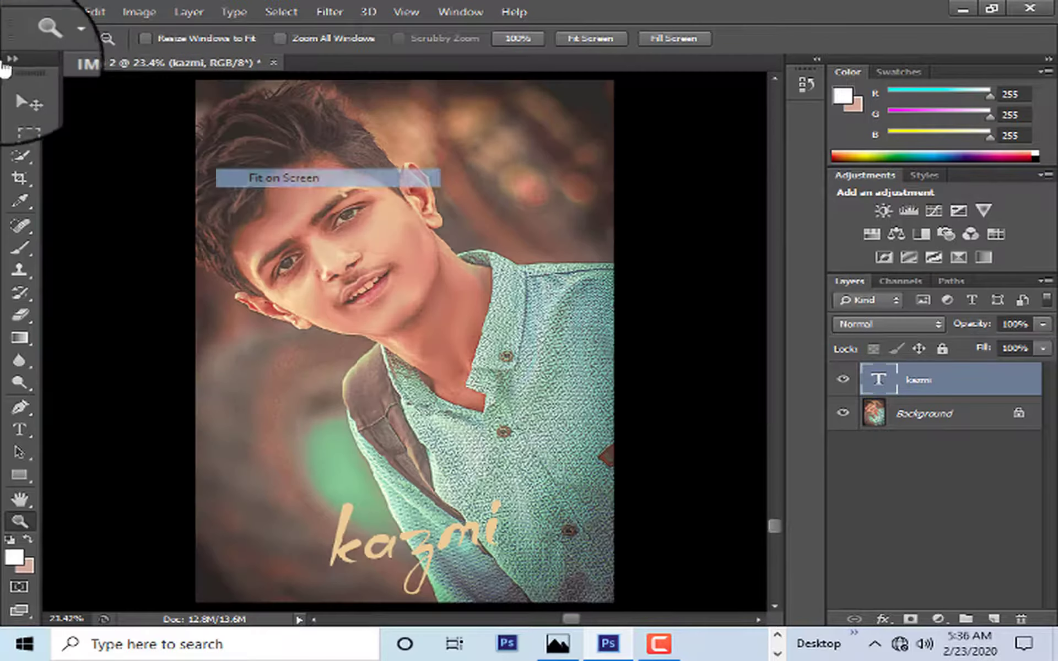
left_click(22, 88)
left_click_drag(451, 532, 353, 520)
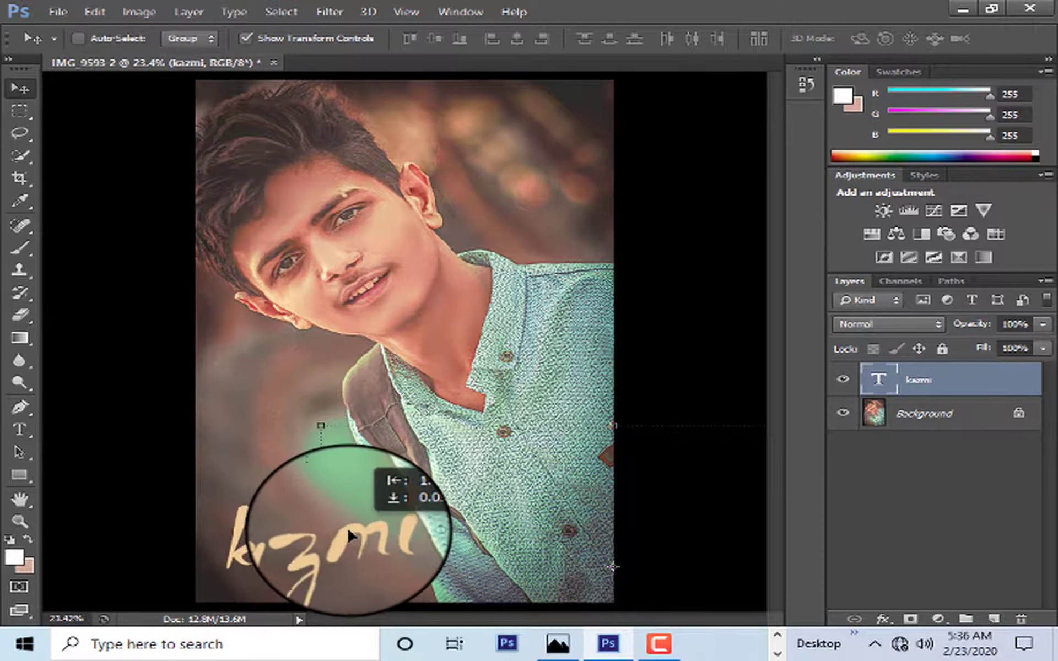
left_click_drag(351, 520, 347, 528)
- Check the placement at actual pixels, fit on screen, and zoomed-out views
left_click(19, 521)
right_click(478, 300)
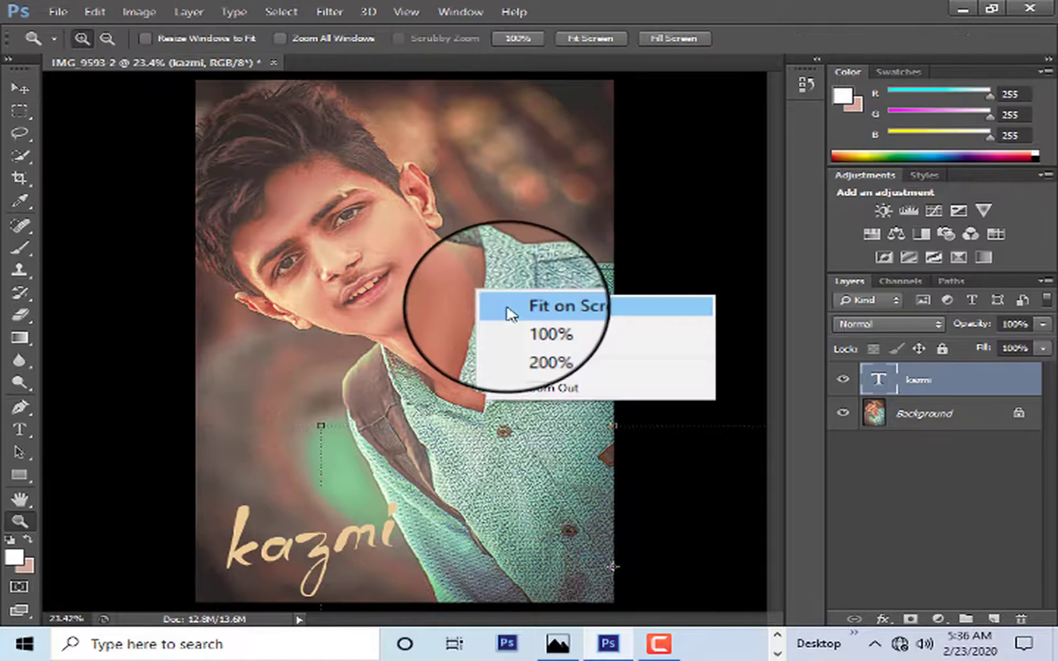
right_click(400, 265)
left_click(421, 217)
right_click(413, 198)
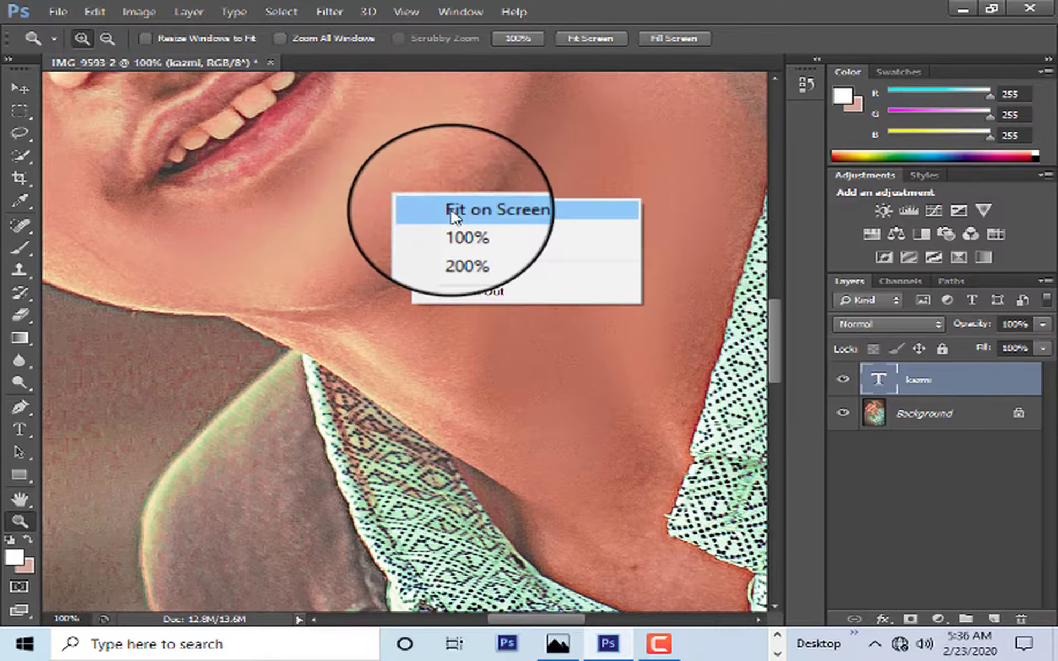
left_click(451, 207)
right_click(355, 155)
left_click(449, 256)
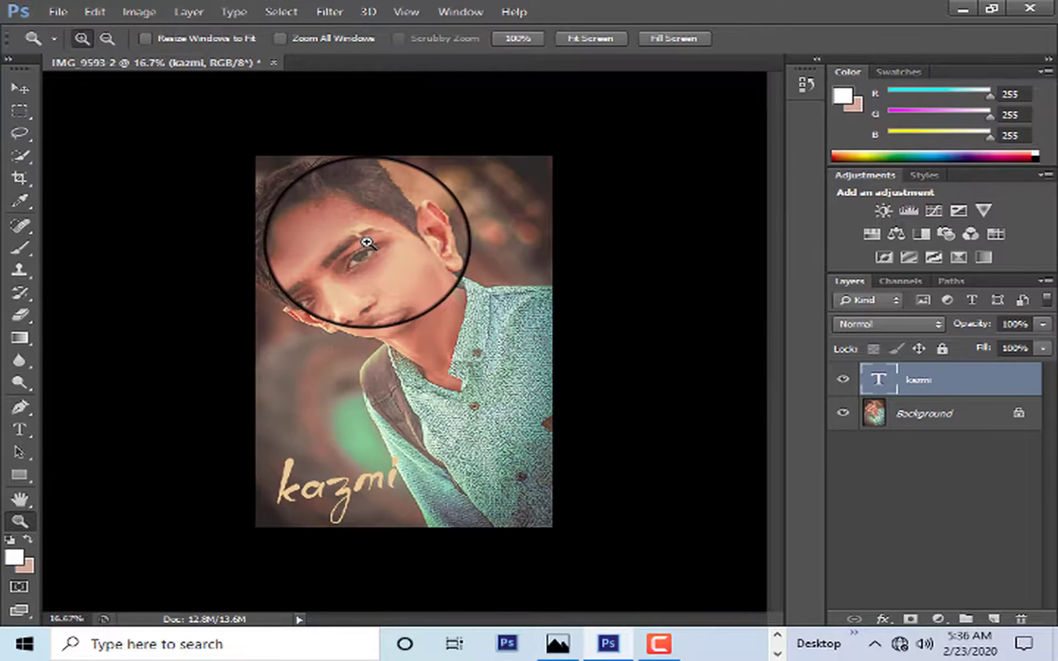
right_click(369, 243)
left_click(447, 346)
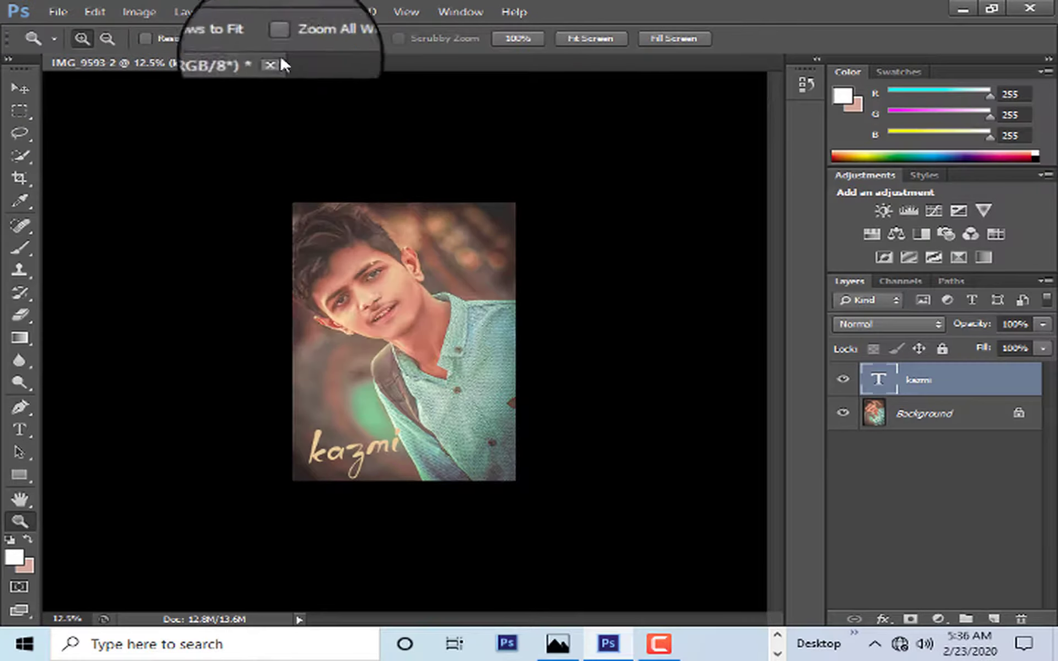
- Scale the kazmi text down to about 91% and apply the transform
left_click(20, 88)
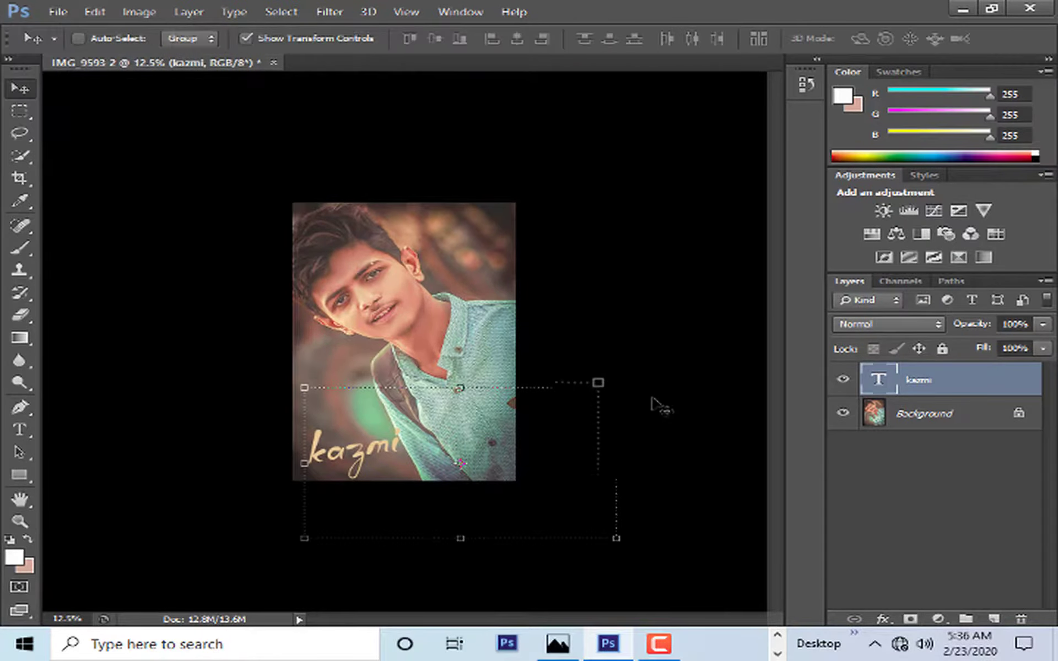
mouse_move(621, 384)
left_mouse_down()
mouse_move(580, 398)
mouse_move(587, 387)
left_mouse_up()
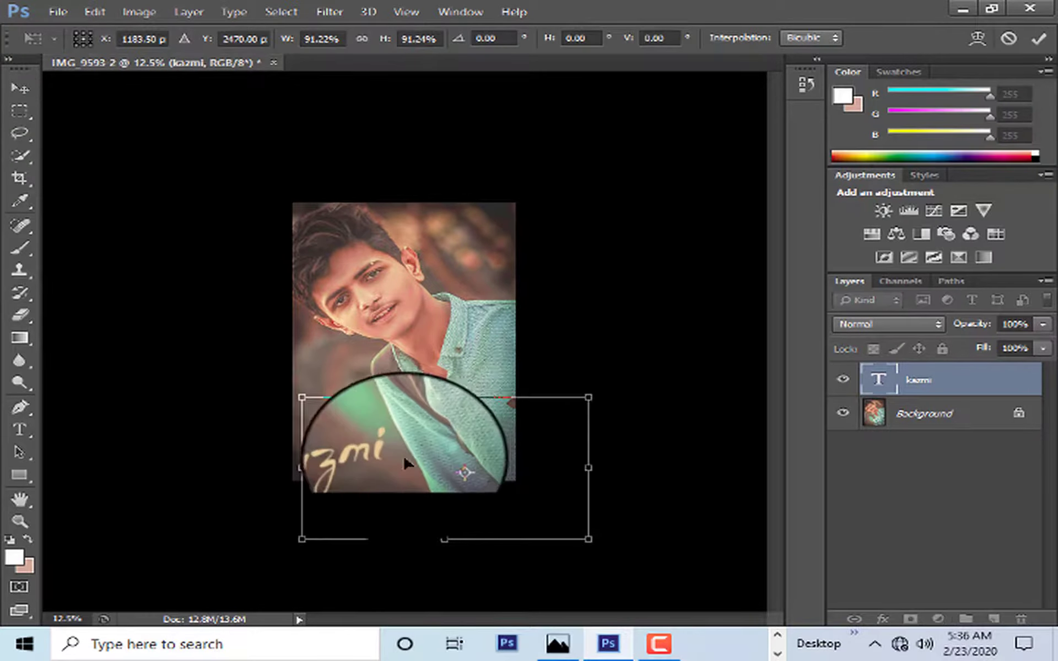
left_click_drag(402, 454, 407, 444)
key("Return")
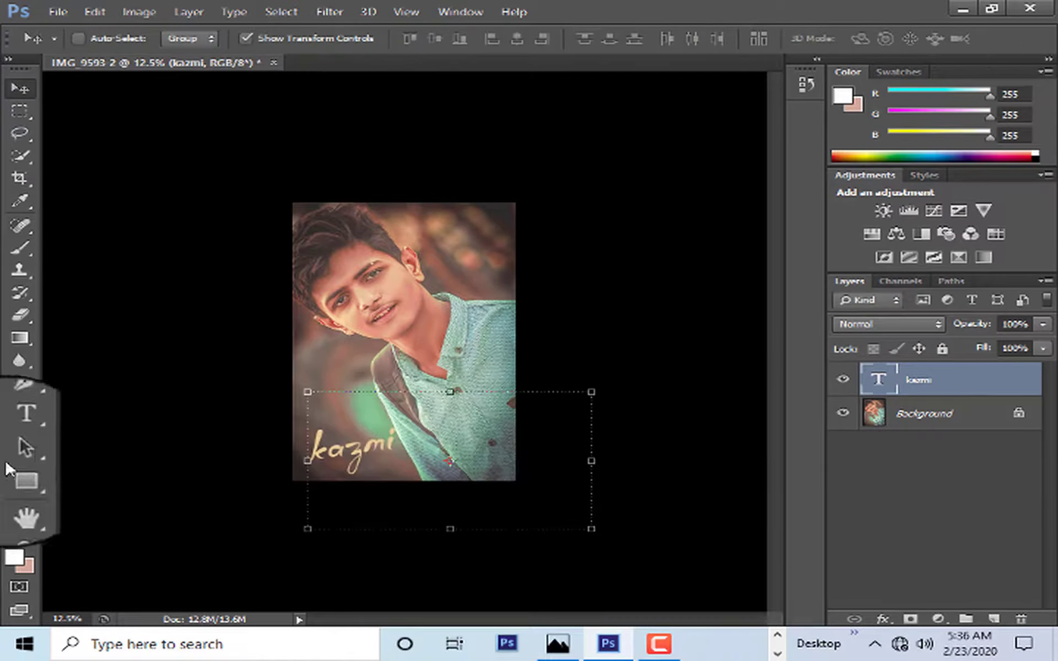
left_click(21, 524)
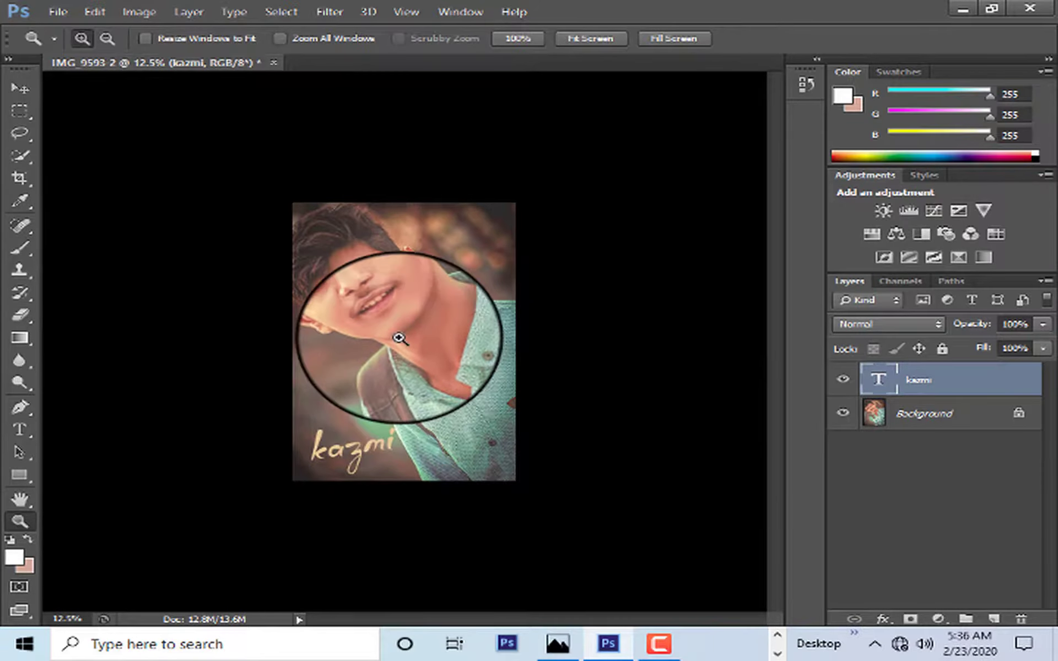
- Save the portrait as JPEG IMG_9593.jpg, replacing the existing file, and start closing the document
key("ctrl+shift+s")
left_click(551, 410)
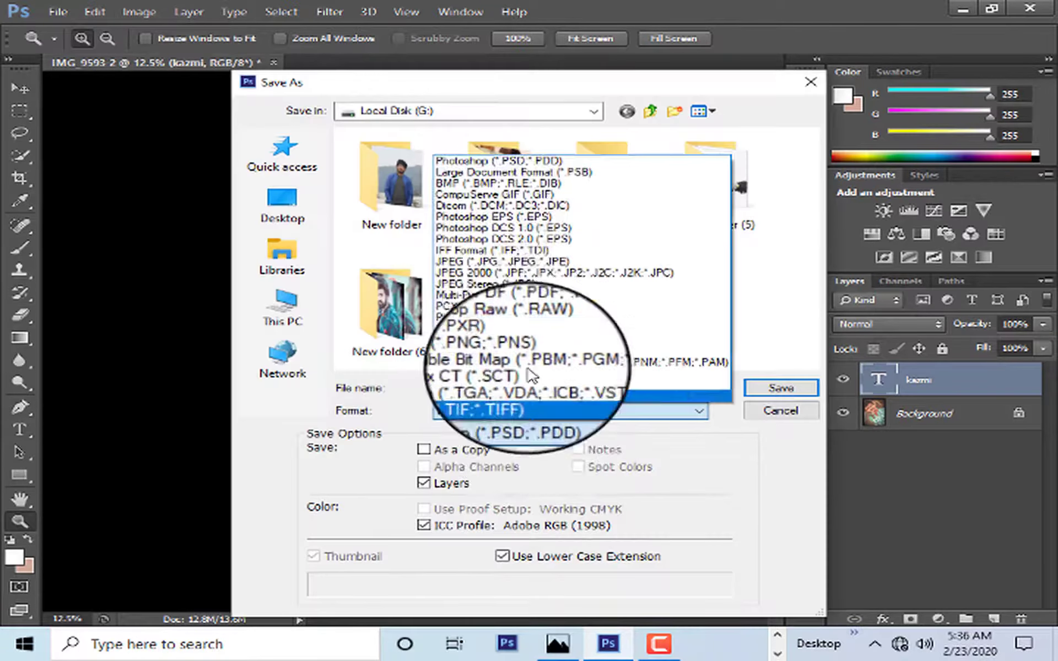
left_click(529, 258)
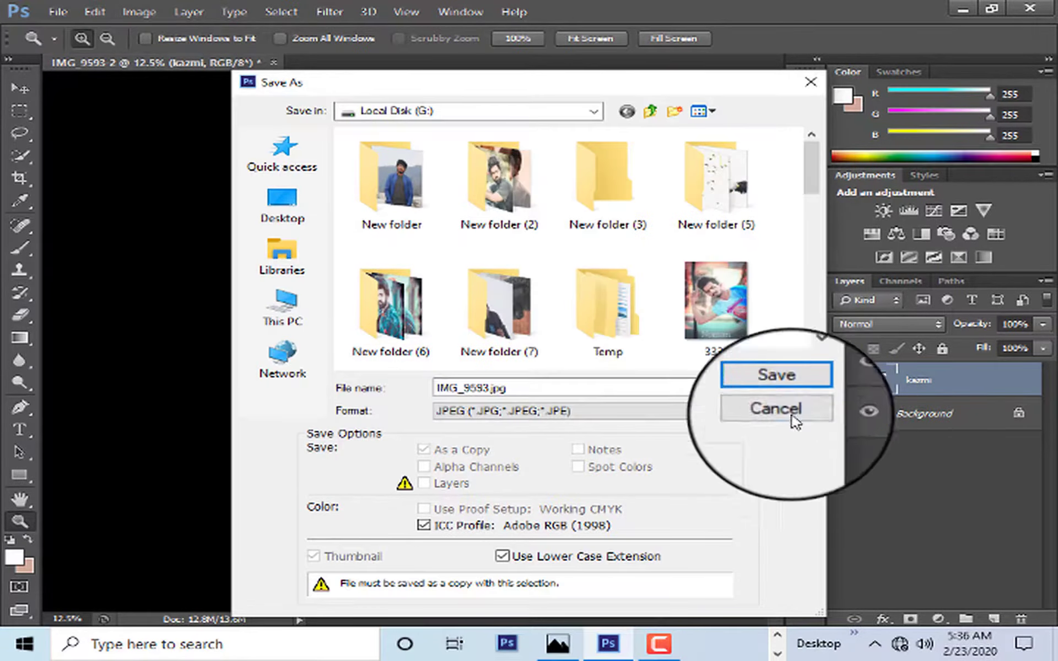
left_click(774, 392)
left_click(473, 255)
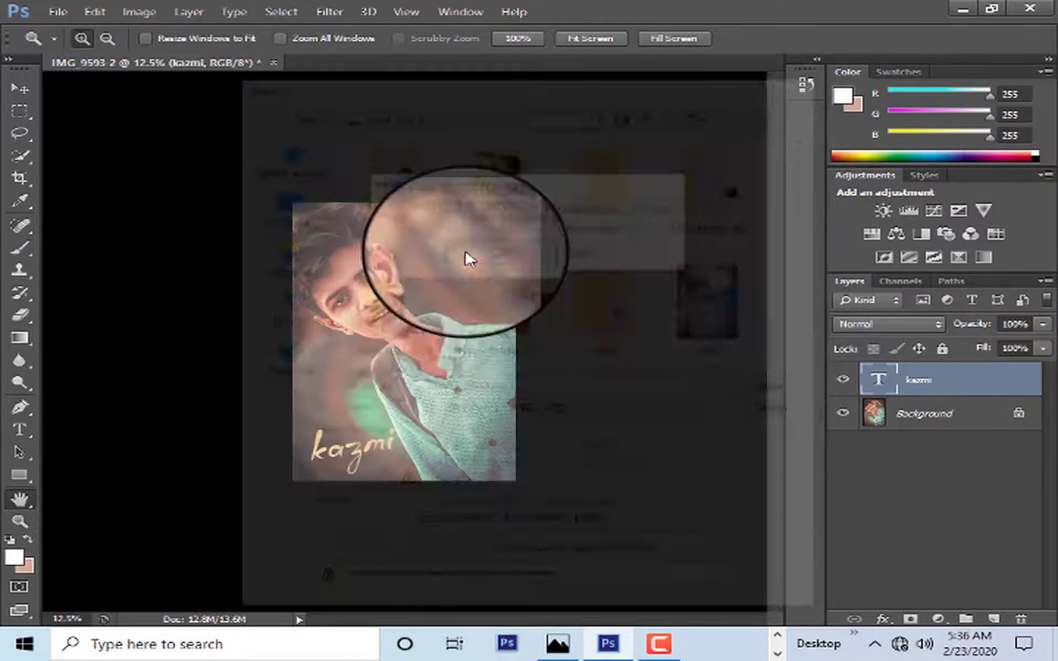
left_click(656, 161)
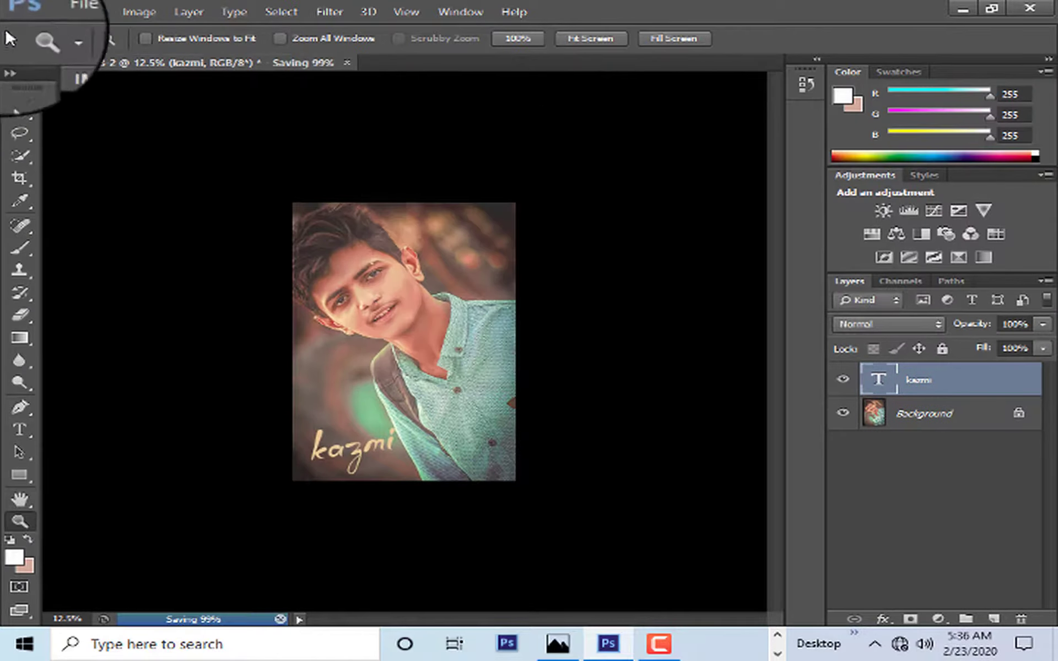
left_click(273, 62)
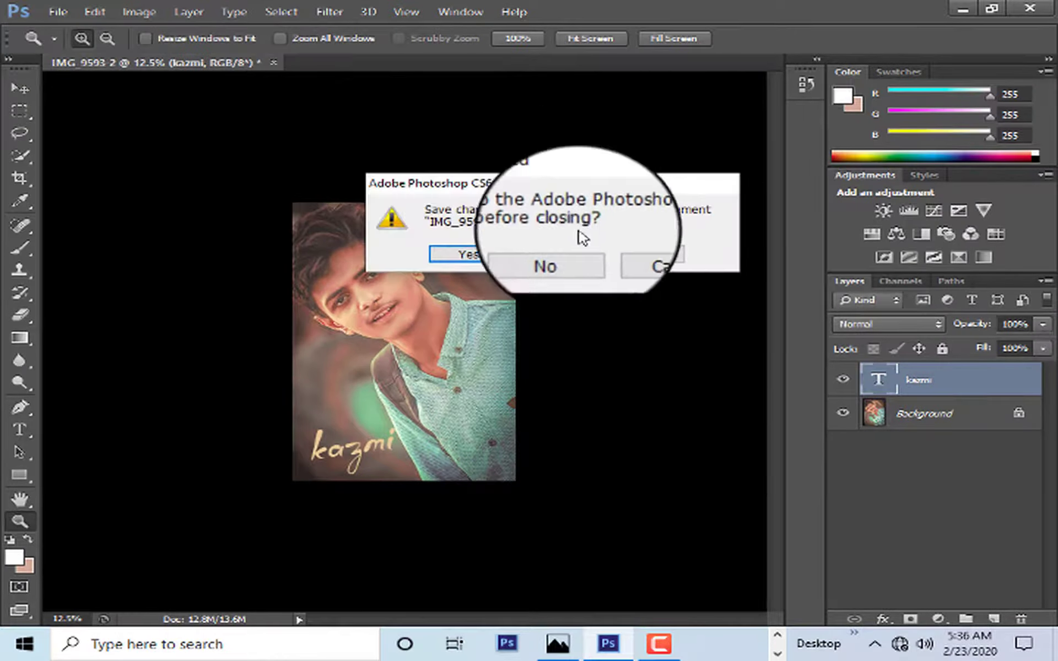
- Close without saving the layered changes, minimise Photoshop, and bring up the Camtasia recorder controls
left_click(562, 253)
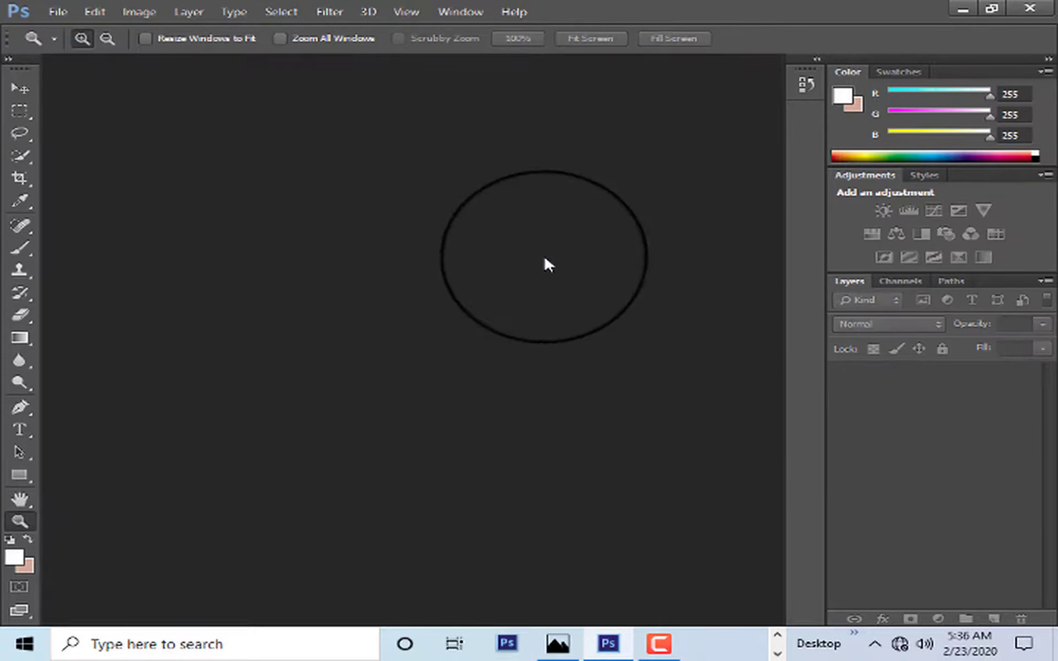
left_click(976, 7)
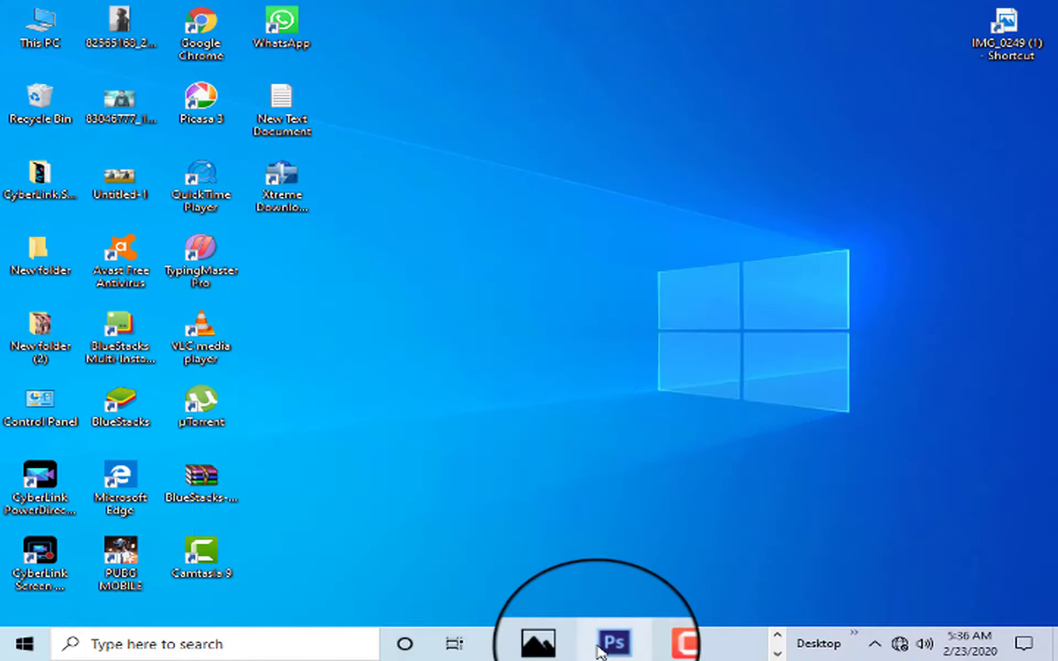
left_click(656, 643)
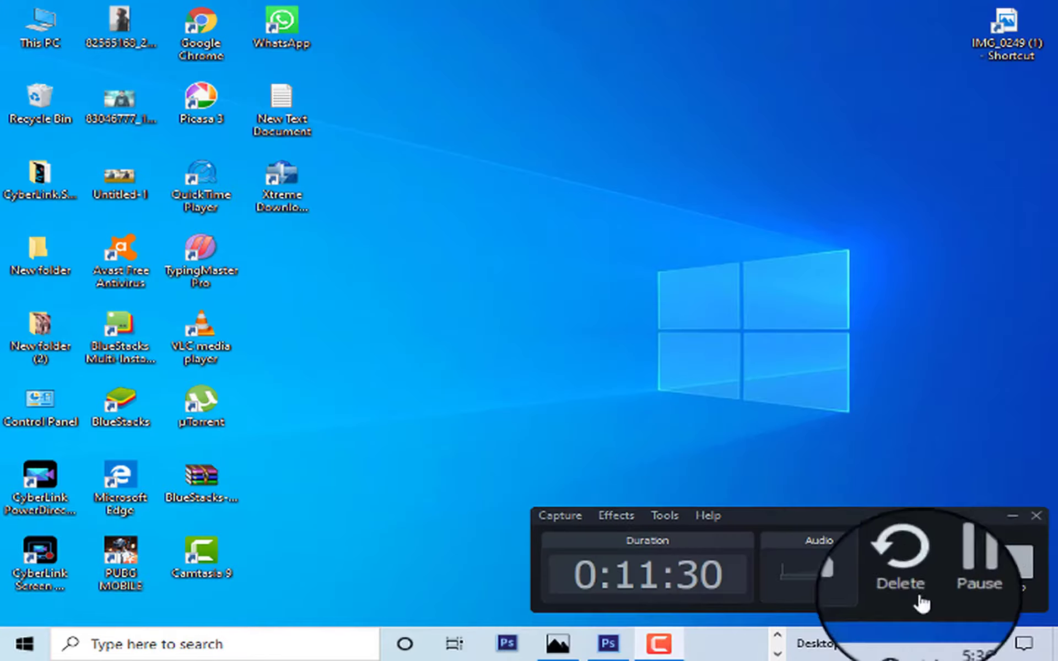